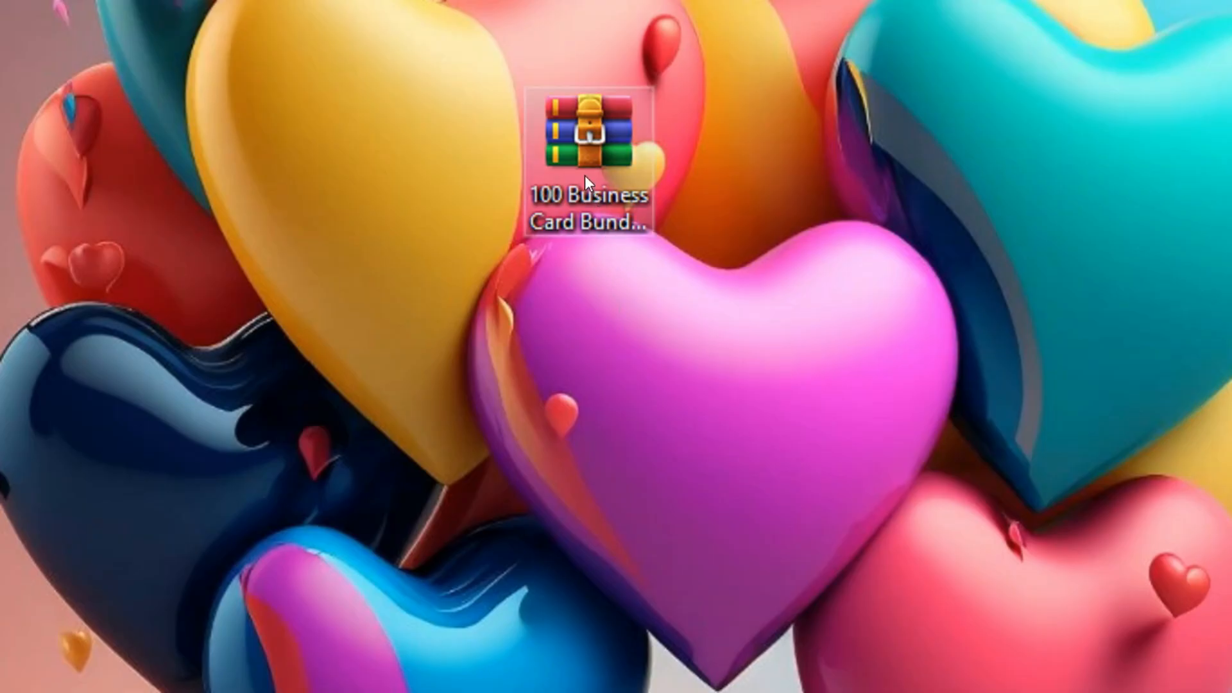
pyautogui.moveTo(585, 176); pyautogui.dragTo(648, 214)
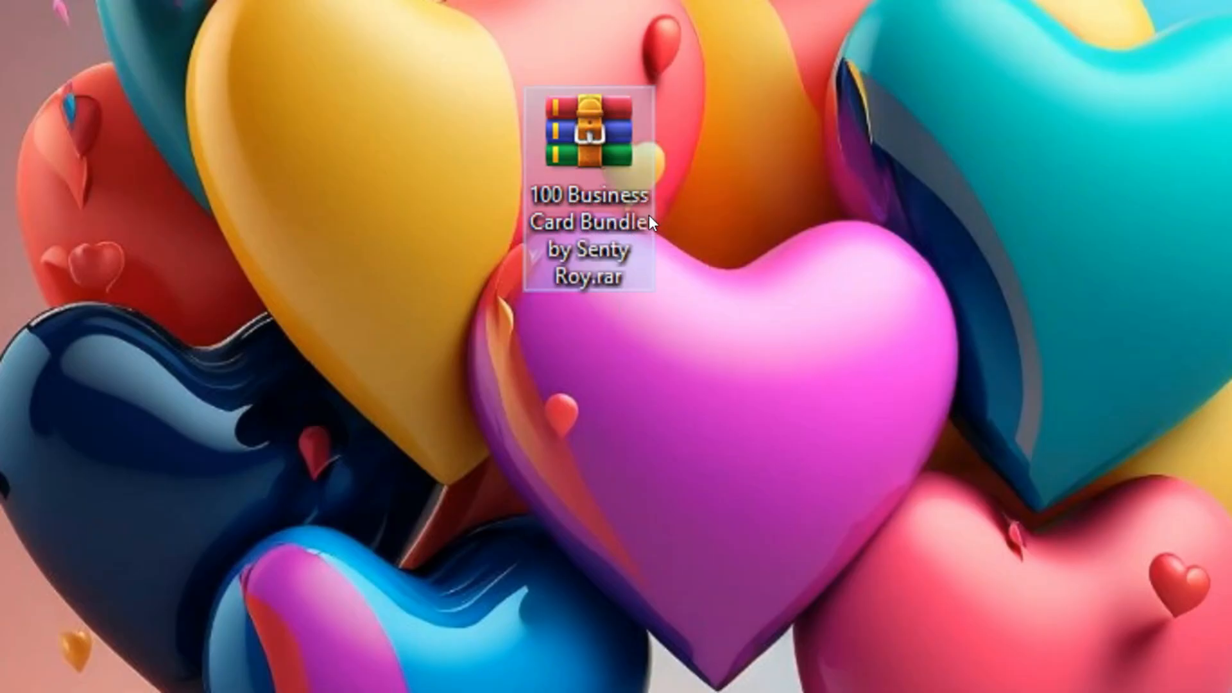
pyautogui.moveTo(734, 91); pyautogui.dragTo(589, 245)
pyautogui.moveTo(587, 329); pyautogui.dragTo(667, 176)
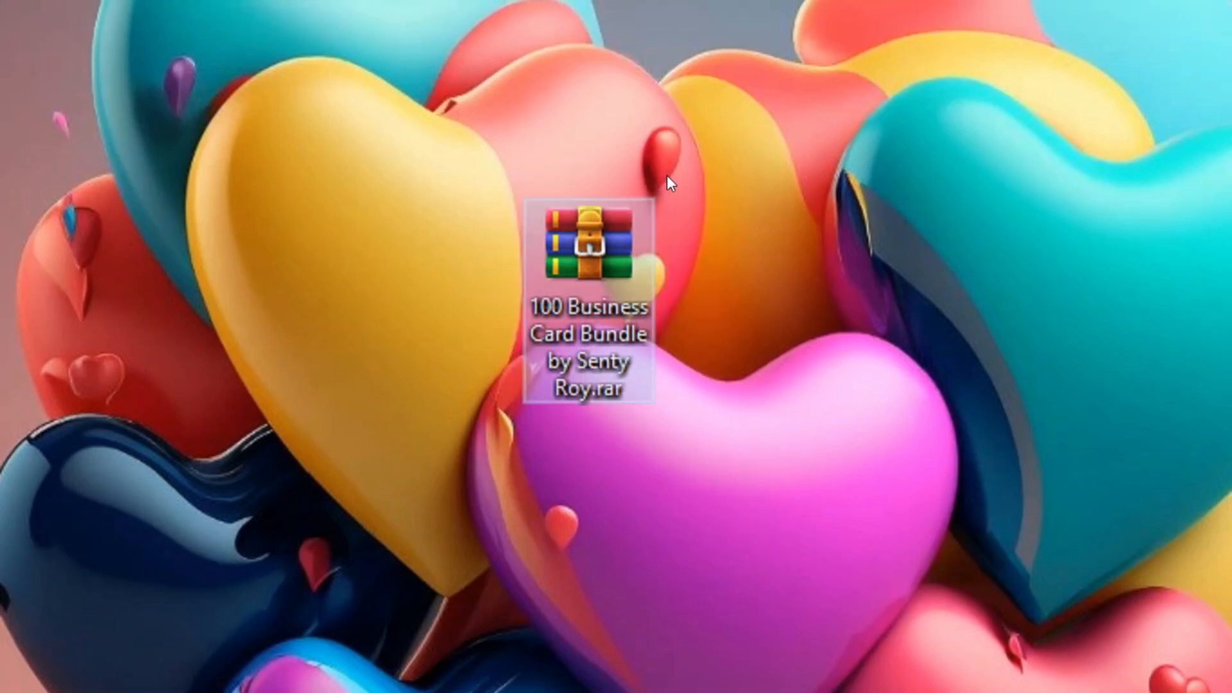
pyautogui.moveTo(680, 157); pyautogui.dragTo(506, 437)
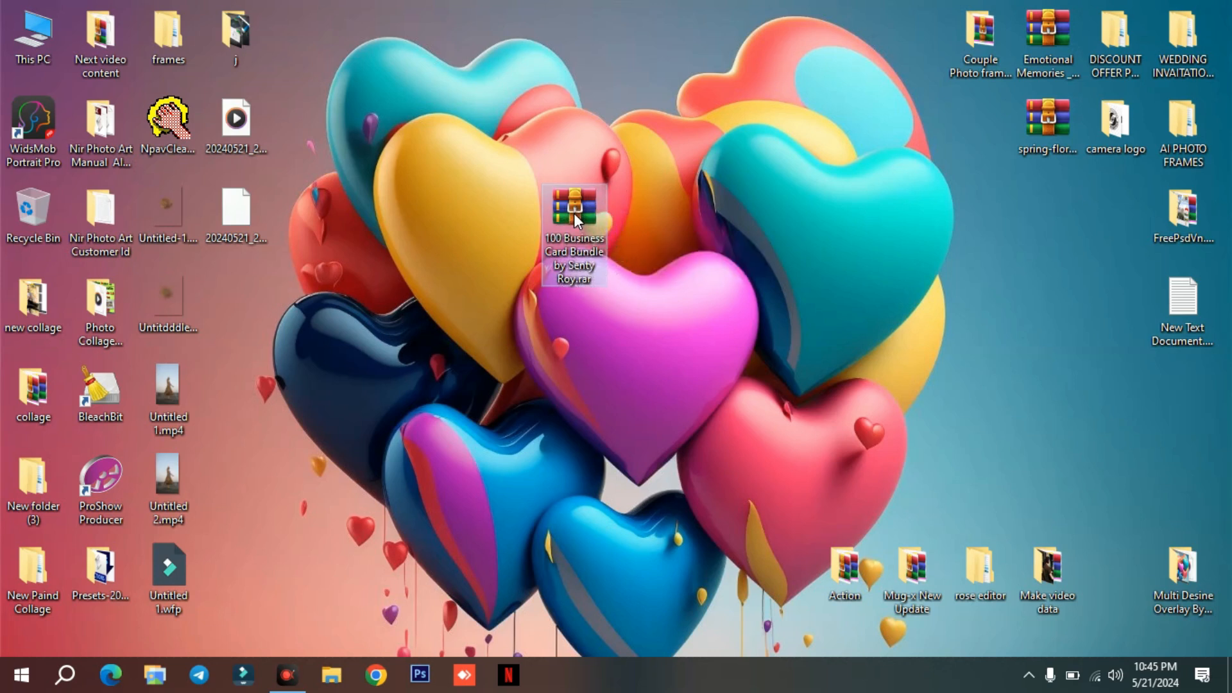
# Extract the 100 Business Card Bundle archive into a desktop folder of the same name using the default extraction options.
pyautogui.rightClick(574, 215)
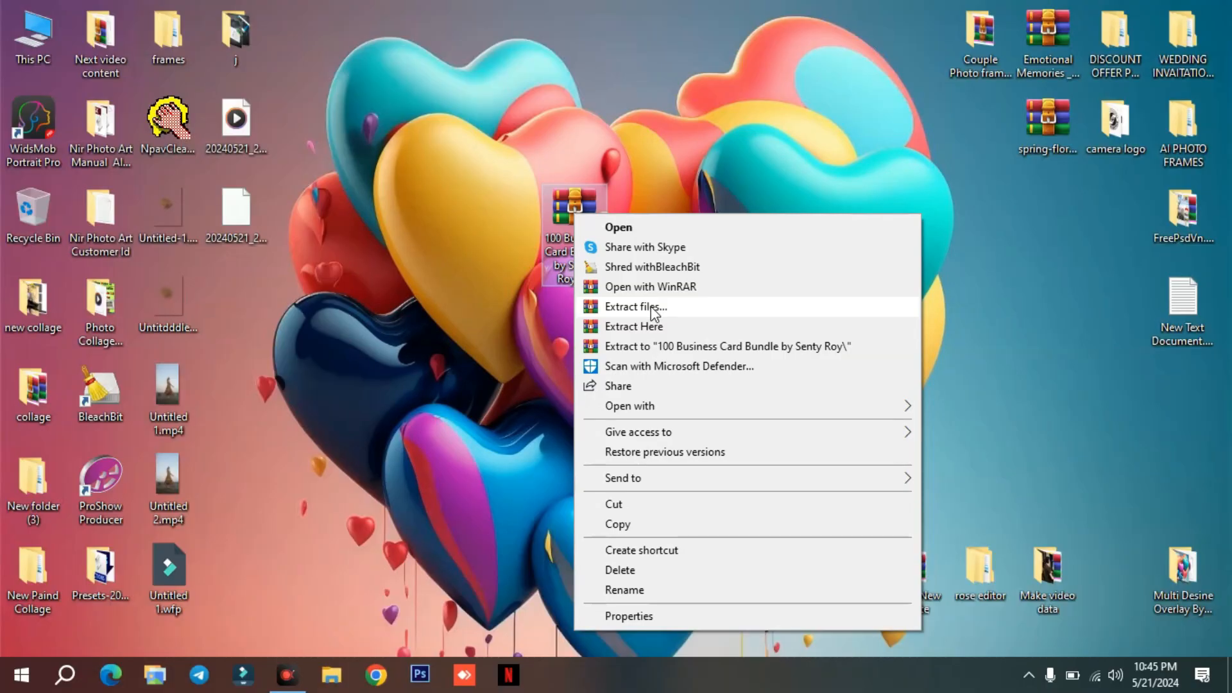
pyautogui.click(607, 347)
pyautogui.moveTo(635, 142); pyautogui.dragTo(628, 77)
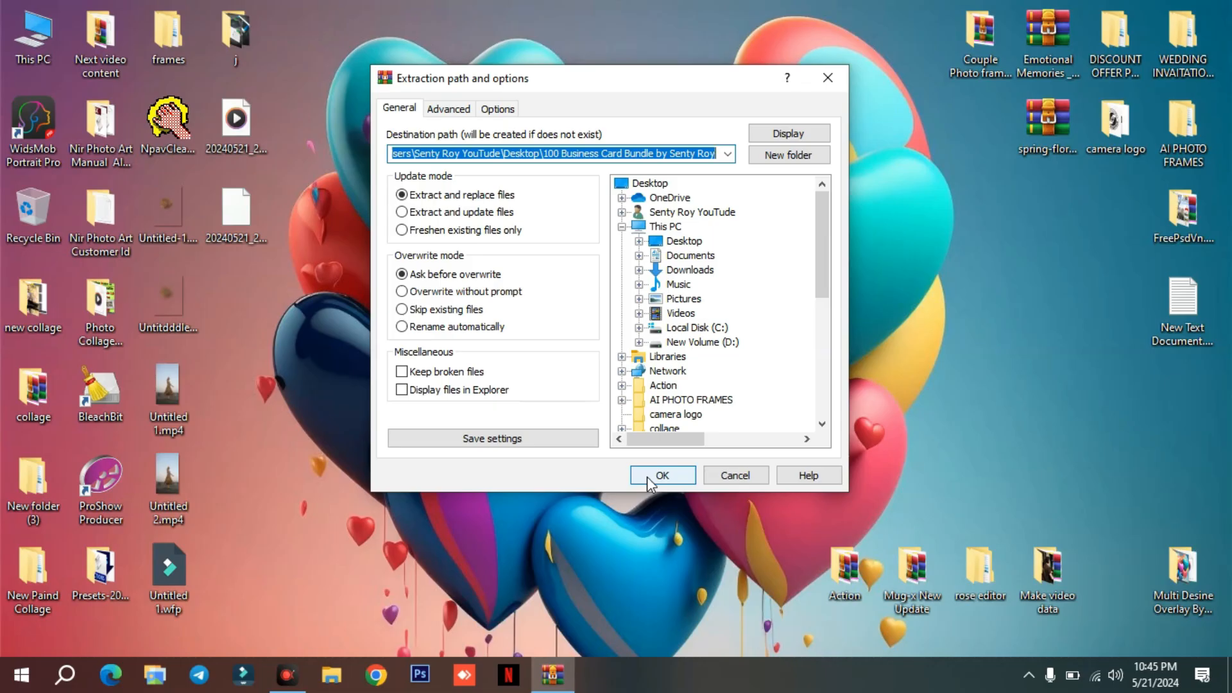
pyautogui.click(660, 475)
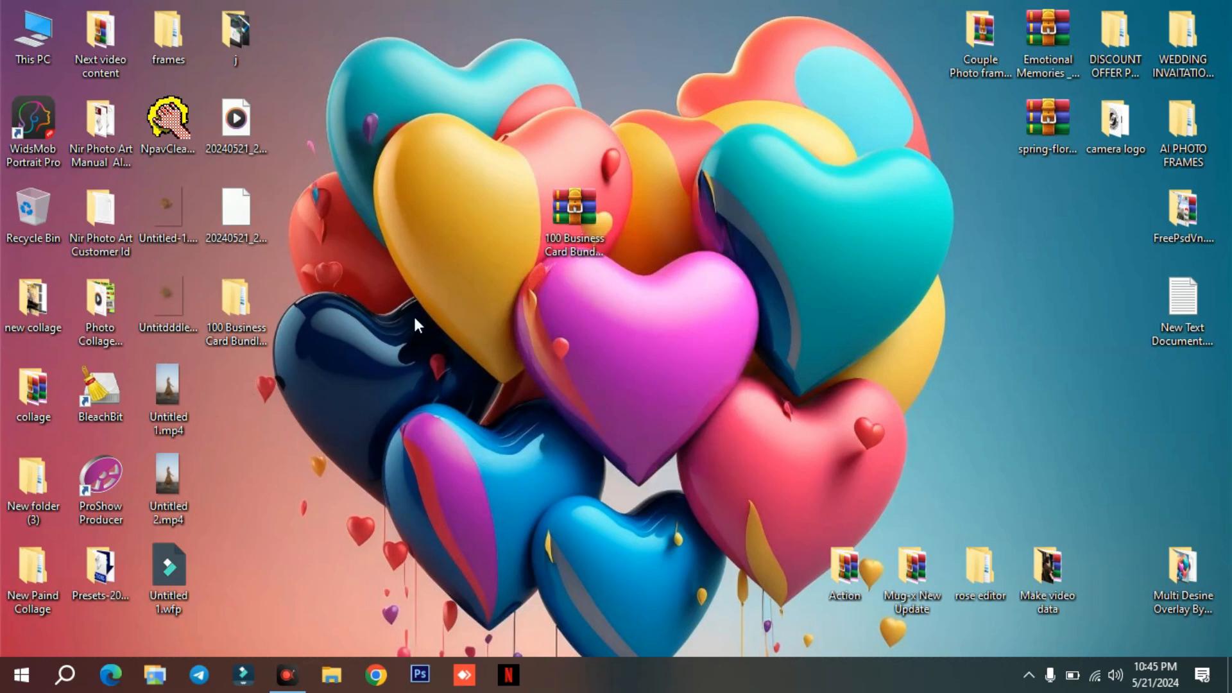
# Place the extracted folder beside the archive on the desktop and open its nested folders down to the innermost bundle folder.
pyautogui.moveTo(228, 320); pyautogui.dragTo(497, 268)
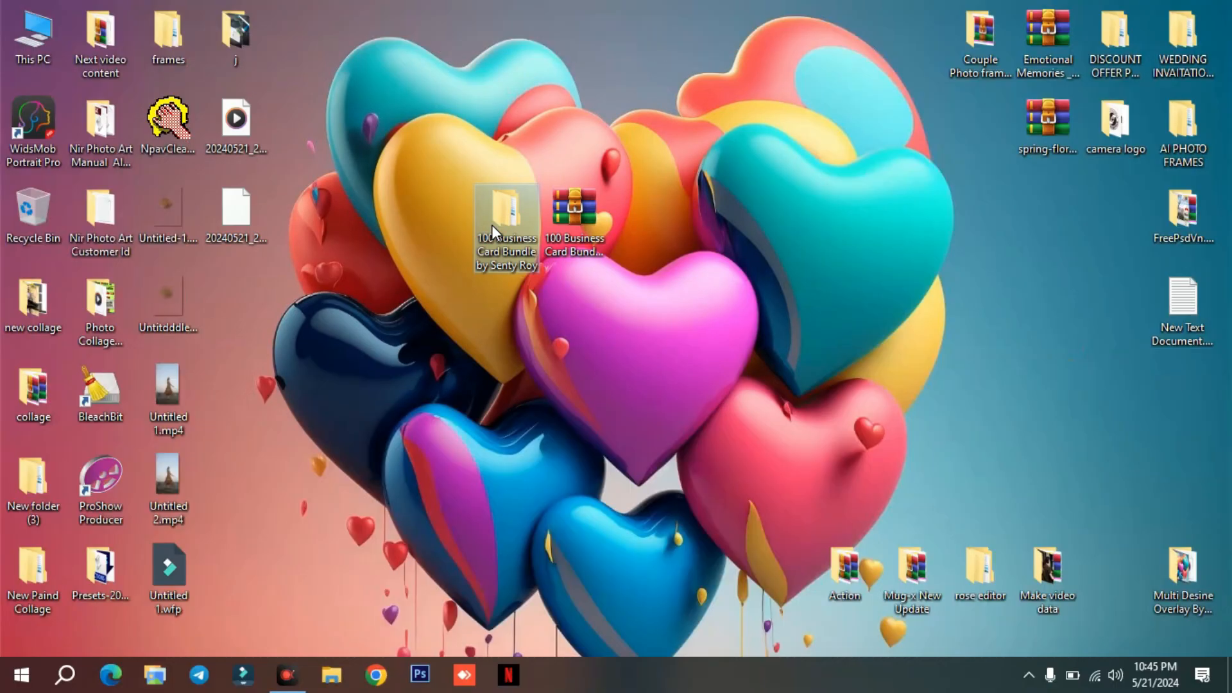
pyautogui.doubleClick(491, 224)
pyautogui.rightClick(390, 259)
pyautogui.moveTo(599, 269)
pyautogui.click(648, 272)
pyautogui.doubleClick(372, 238)
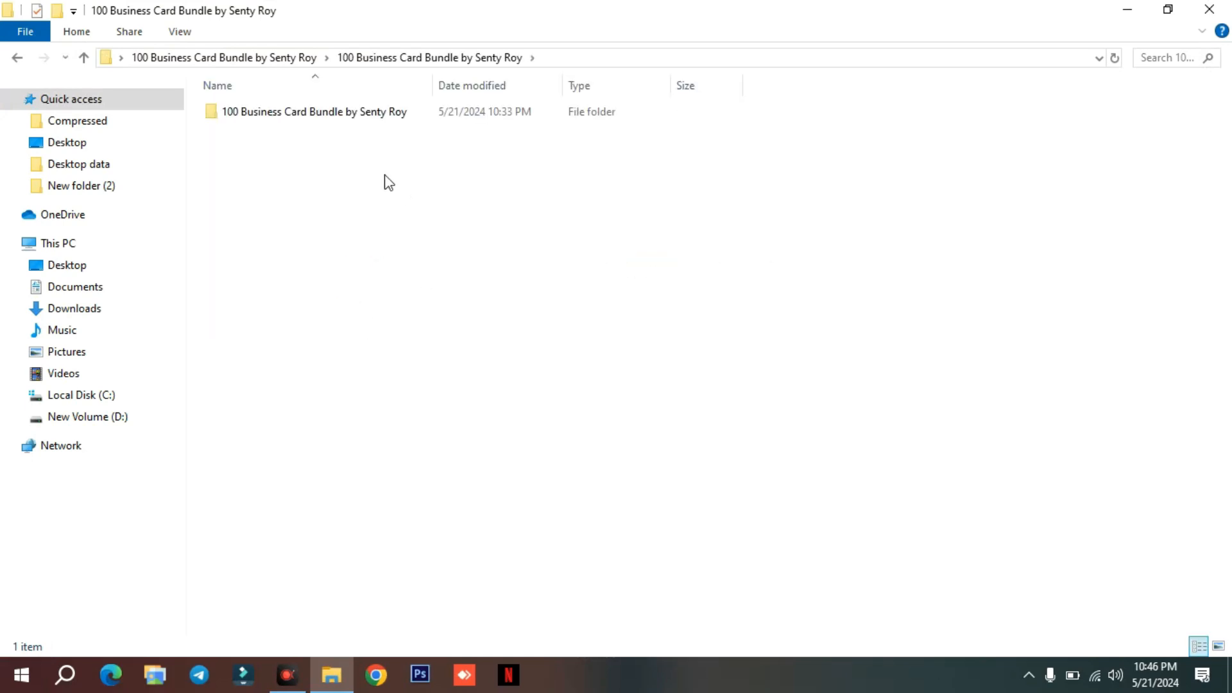
pyautogui.doubleClick(344, 113)
# Show the contents of the innermost bundle folder as large icons.
pyautogui.rightClick(839, 235)
pyautogui.moveTo(912, 247)
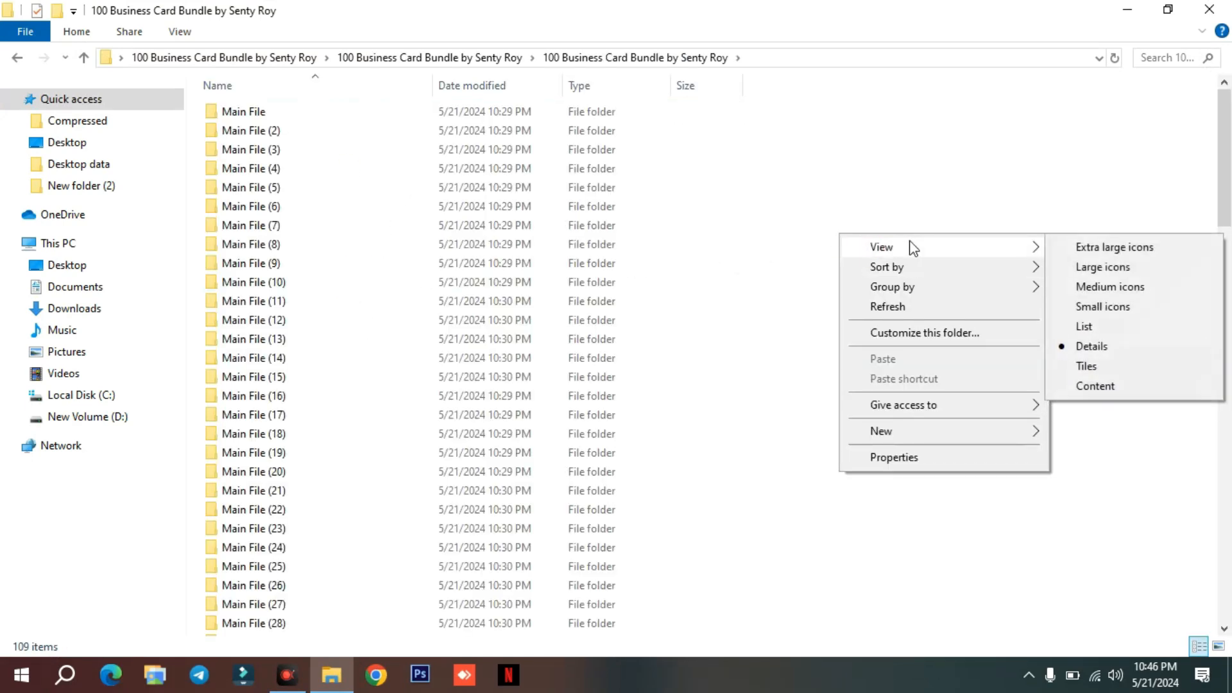
pyautogui.click(1116, 266)
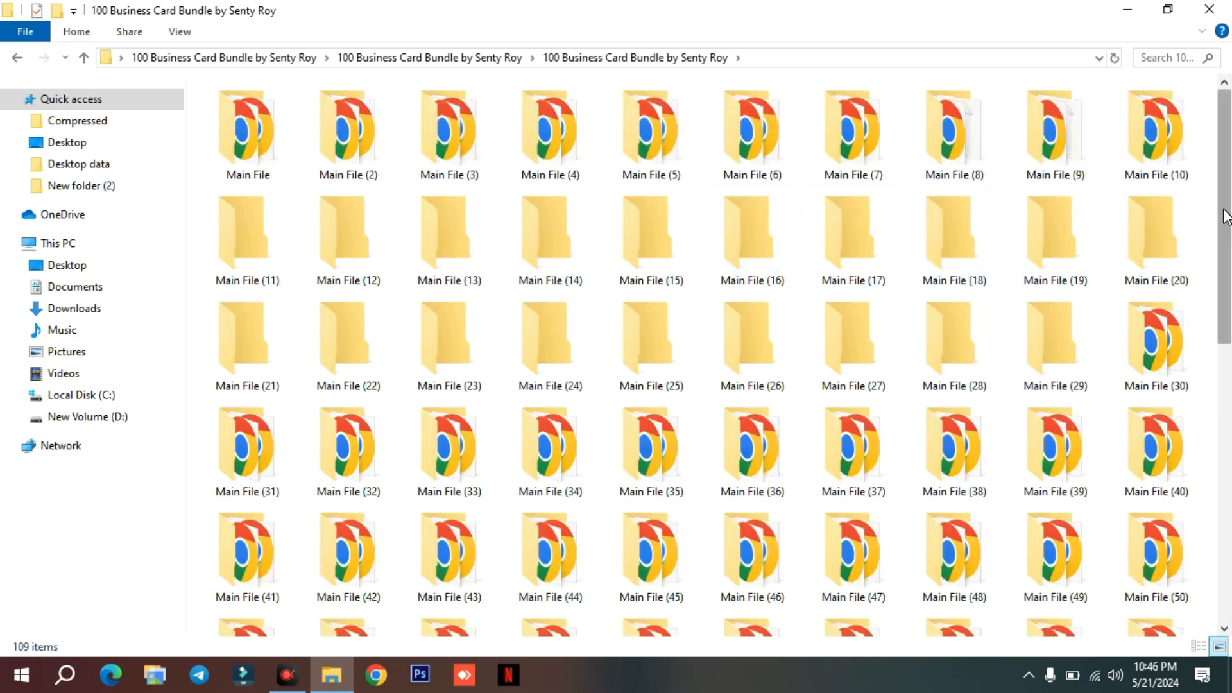
# Examine the web shortcuts, Read Me First.txt and THANKYOU.png at the end of the bundle folder.
pyautogui.scroll(-10, 1043, 209)
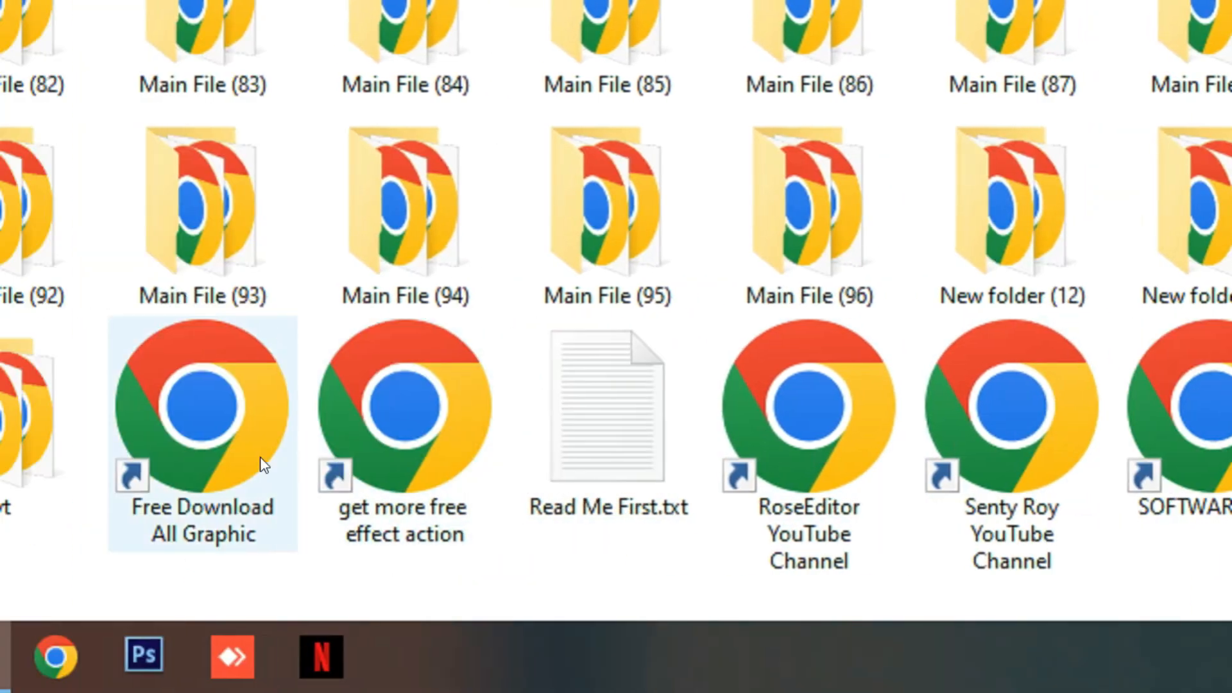
pyautogui.click(306, 449)
pyautogui.click(64, 414)
pyautogui.click(918, 417)
pyautogui.click(1121, 417)
pyautogui.click(1114, 413)
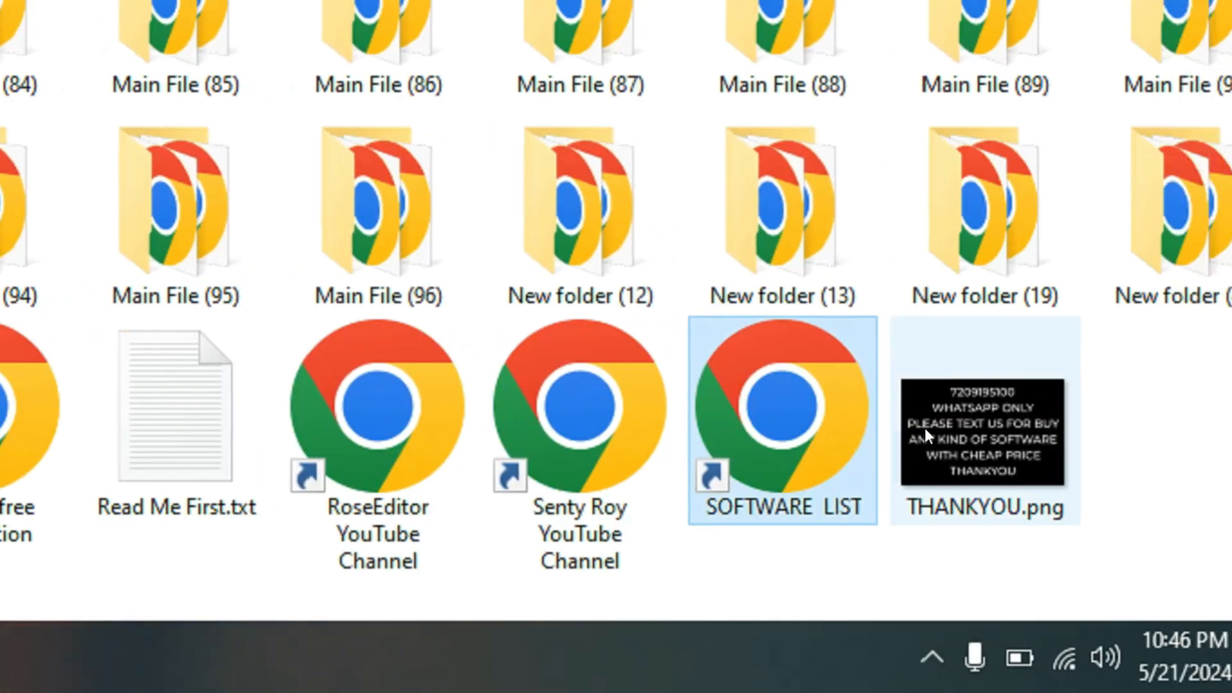
pyautogui.click(537, 429)
pyautogui.click(413, 428)
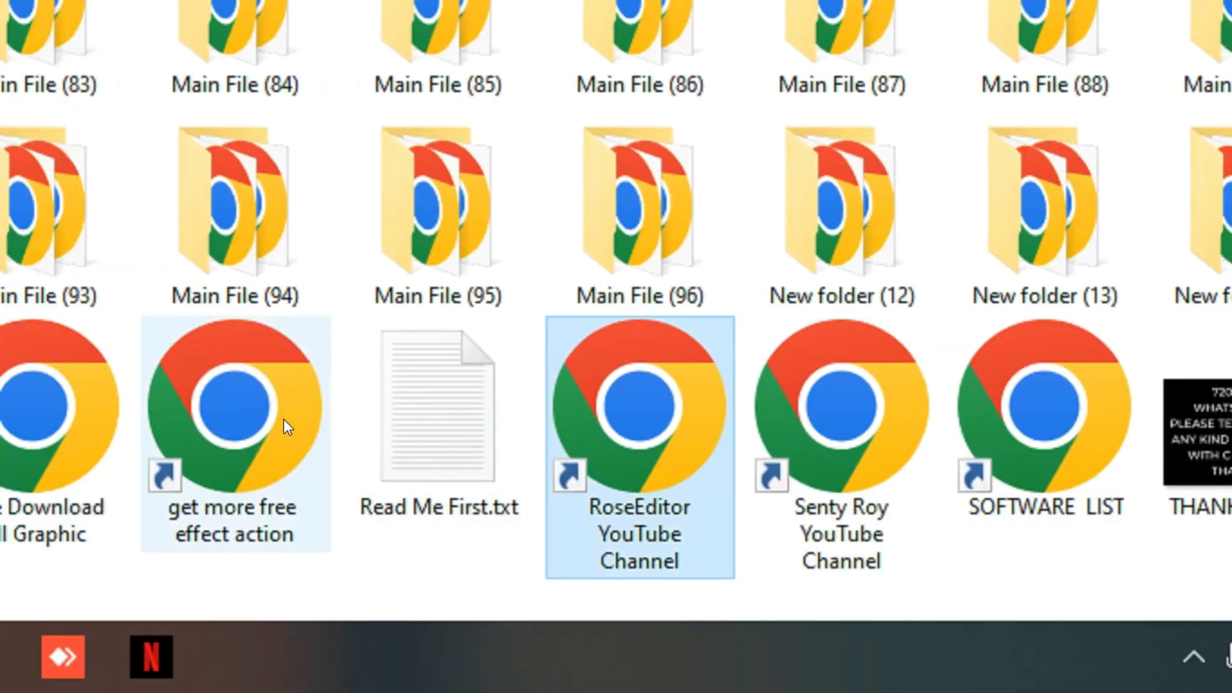
pyautogui.click(282, 421)
pyautogui.click(48, 420)
pyautogui.click(264, 398)
pyautogui.click(435, 402)
pyautogui.click(630, 420)
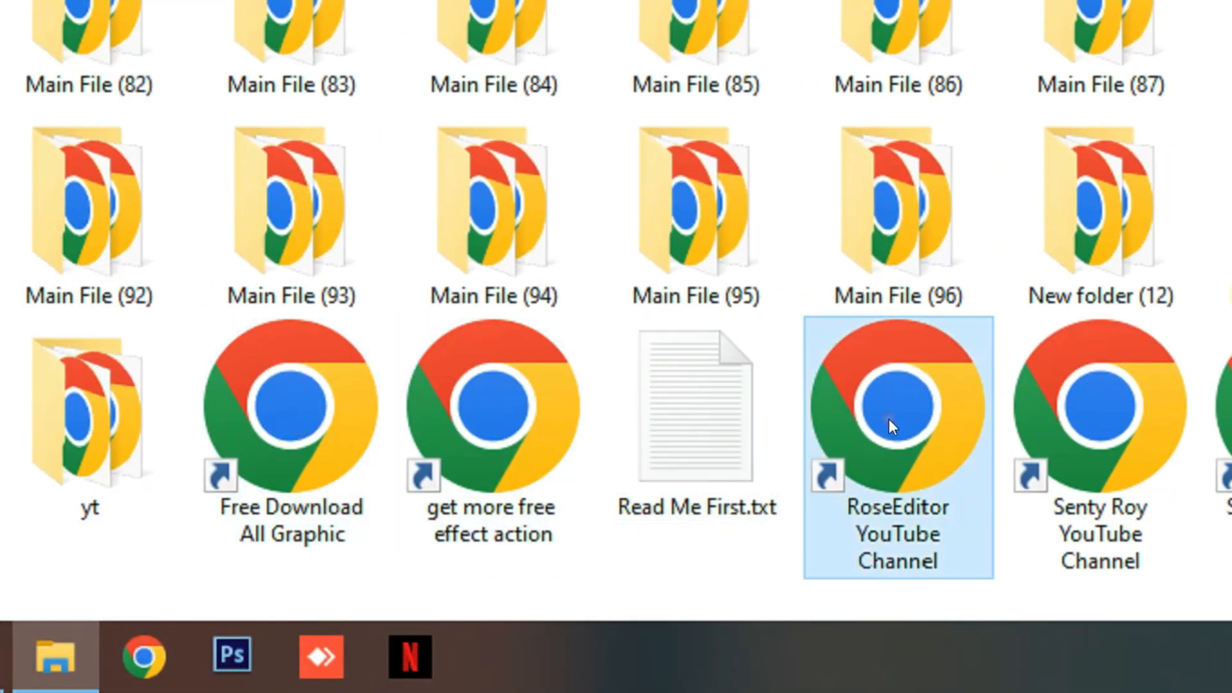
pyautogui.click(921, 417)
pyautogui.click(927, 406)
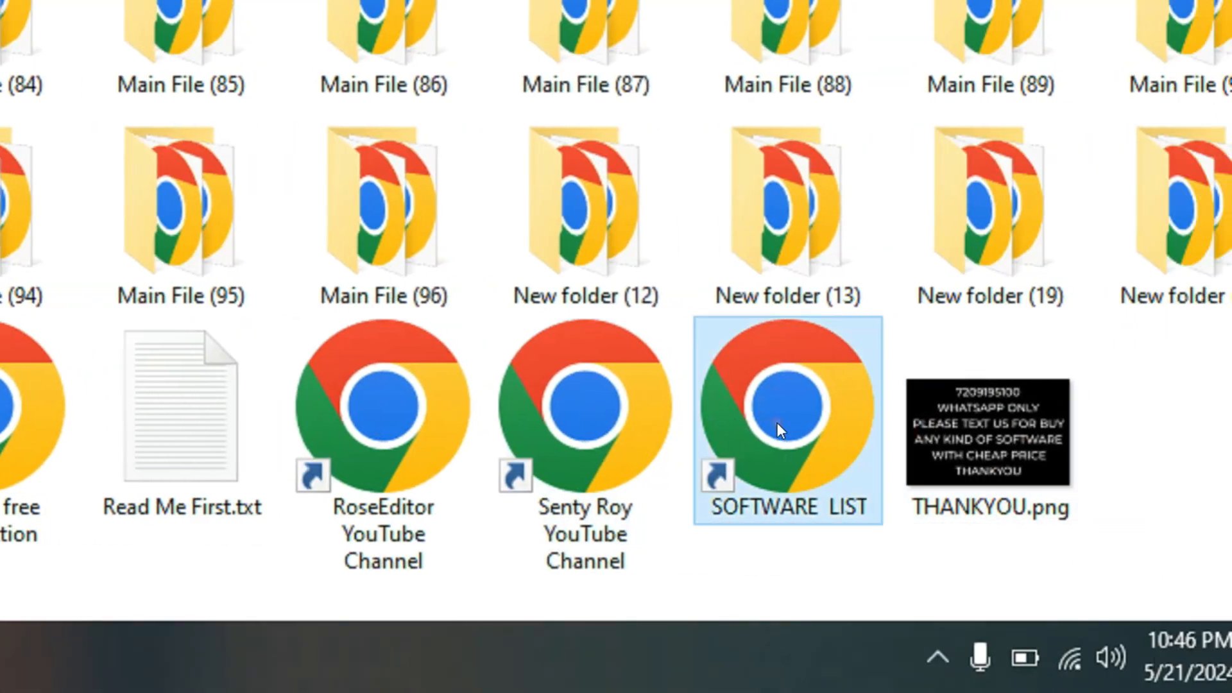
pyautogui.click(591, 418)
pyautogui.click(387, 412)
pyautogui.click(28, 410)
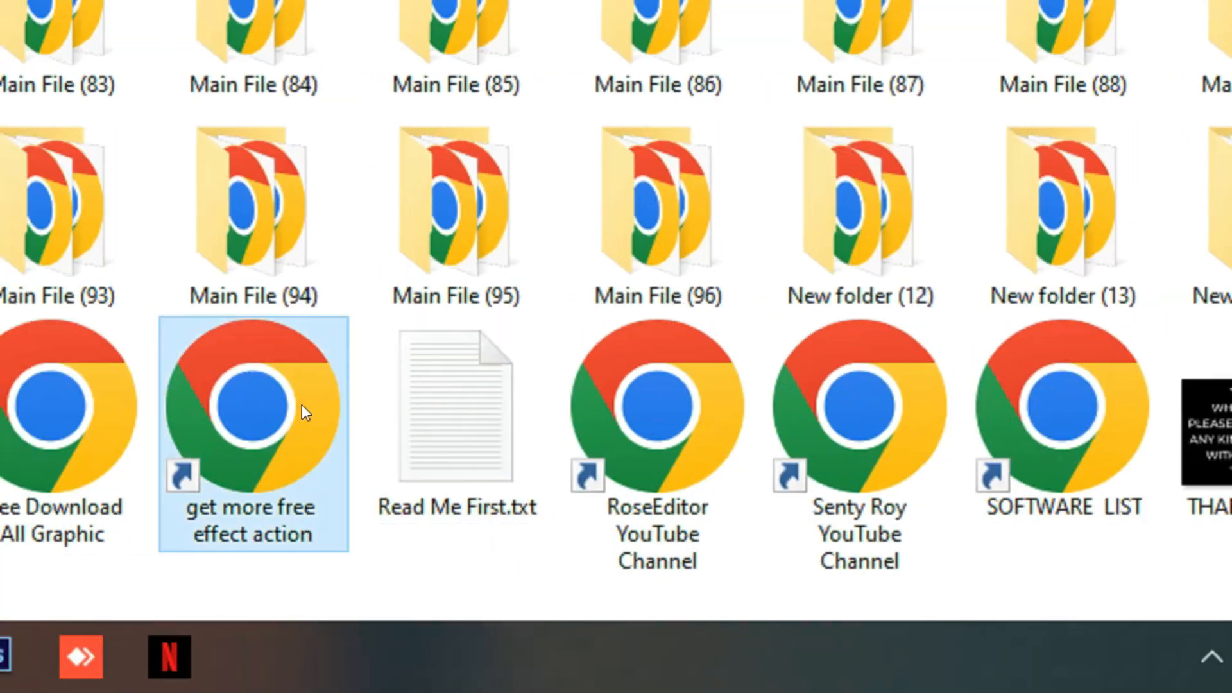
pyautogui.click(38, 420)
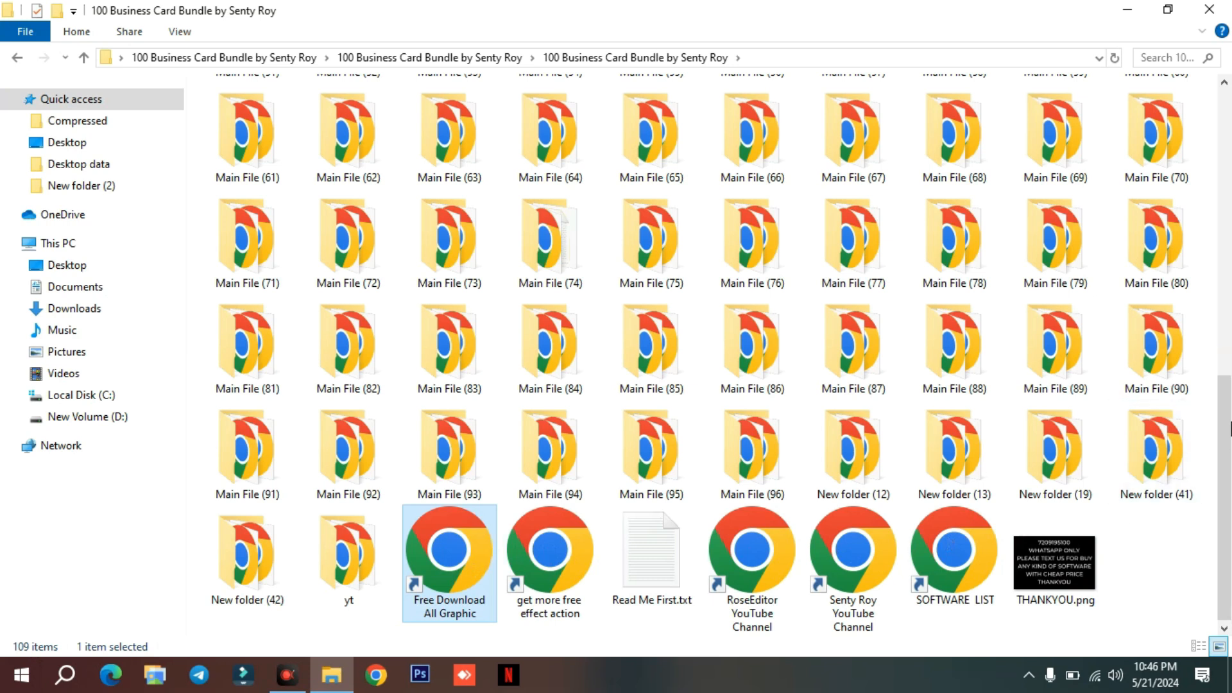
# Open the Main File (17) folder and show its contents as extra large icons.
pyautogui.moveTo(1227, 424); pyautogui.dragTo(1212, 146)
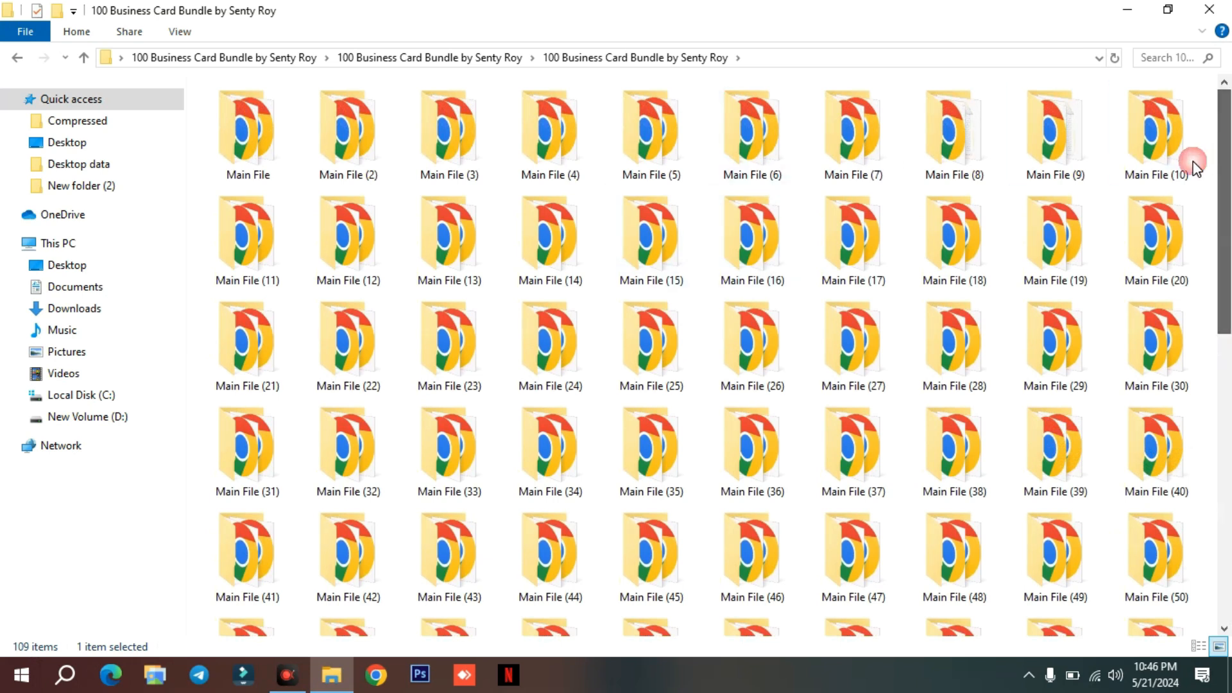
pyautogui.moveTo(596, 289)
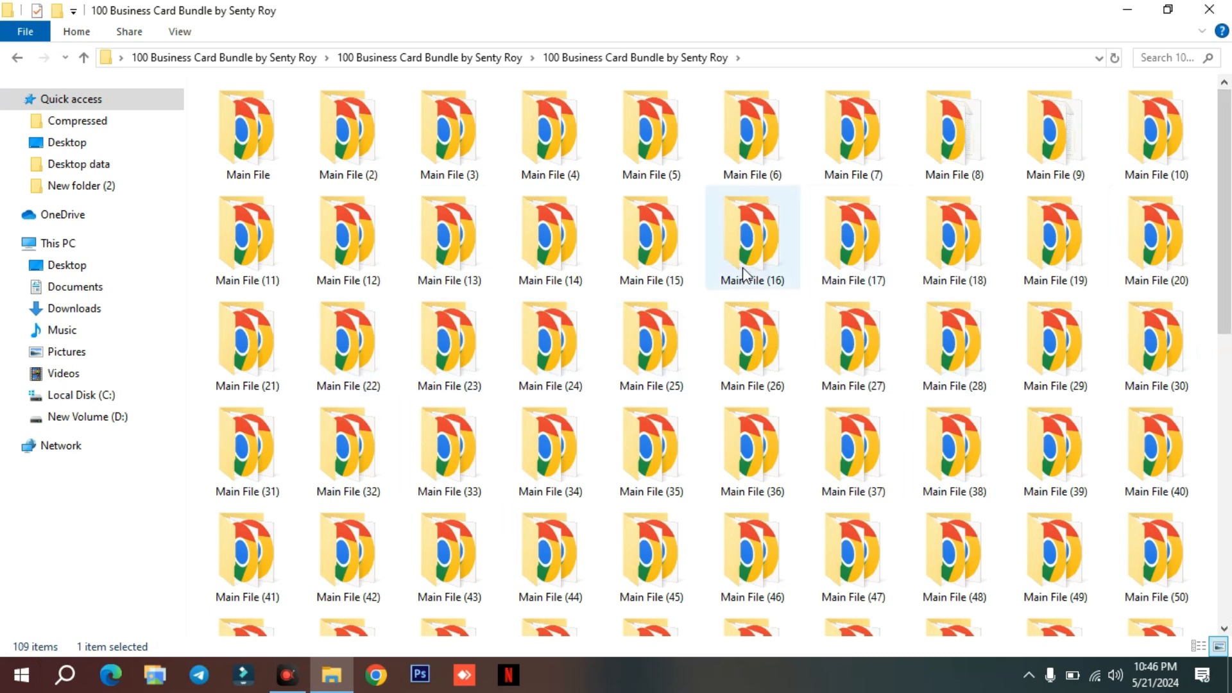
pyautogui.doubleClick(819, 260)
pyautogui.rightClick(493, 367)
pyautogui.moveTo(555, 379)
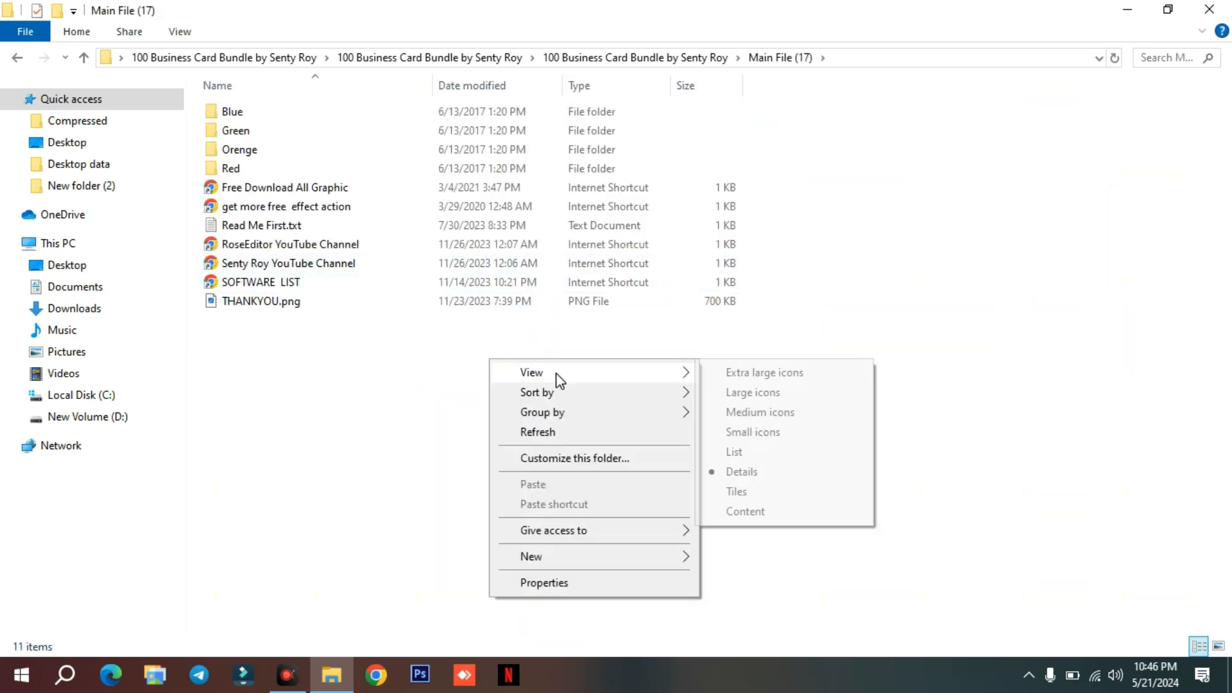
pyautogui.click(737, 377)
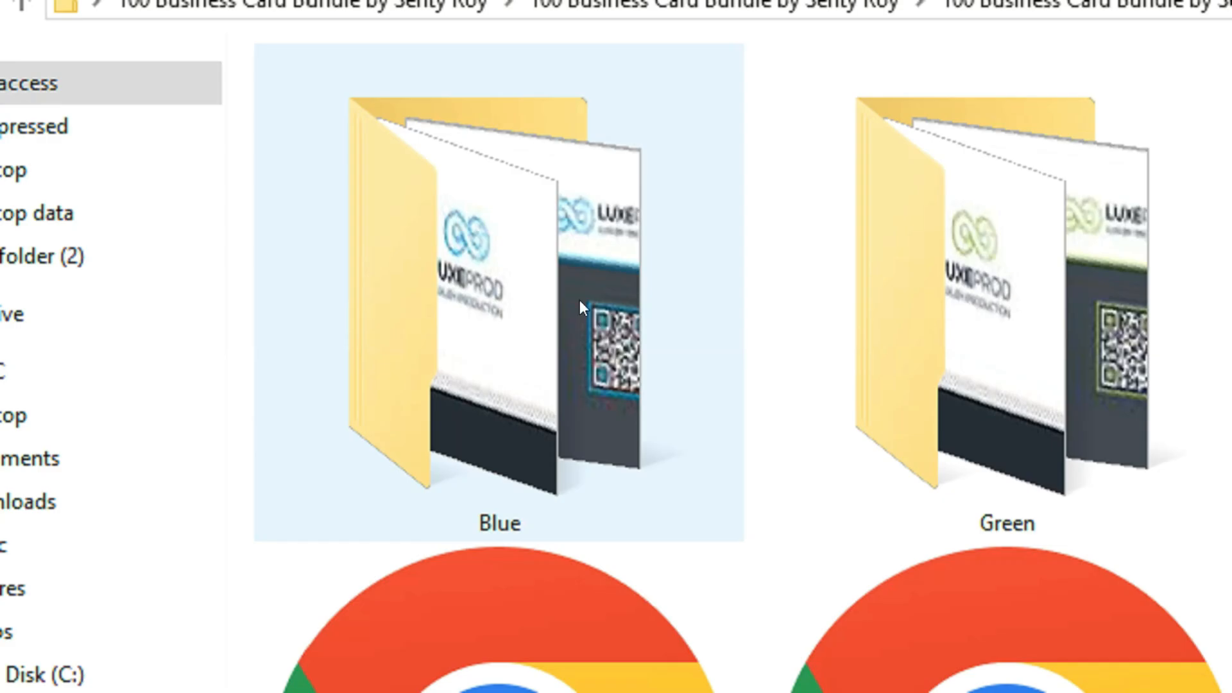
# Examine the previews of the Blue, Green, Orenge and Red business card folders in Main File (17).
pyautogui.click(346, 203)
pyautogui.moveTo(547, 290); pyautogui.dragTo(1098, 317)
pyautogui.moveTo(925, 318); pyautogui.dragTo(886, 475)
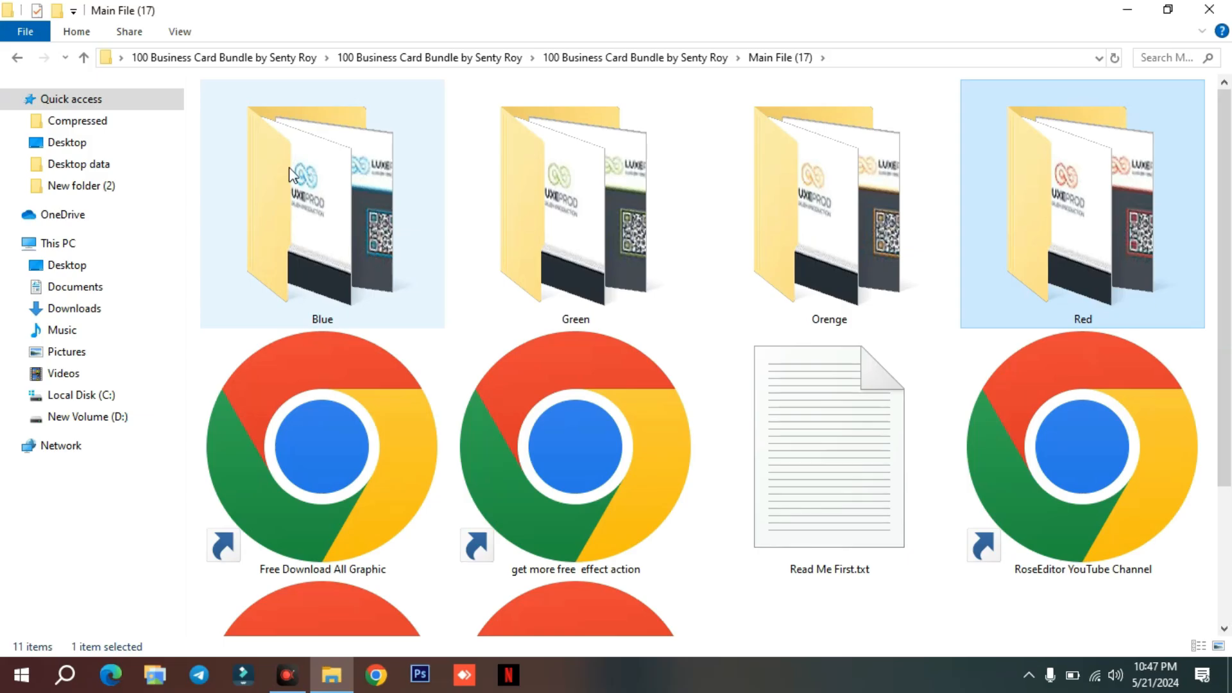
# Return to the bundle folder, open Main File (24) and show its contents as extra large icons.
pyautogui.click(84, 58)
pyautogui.doubleClick(564, 340)
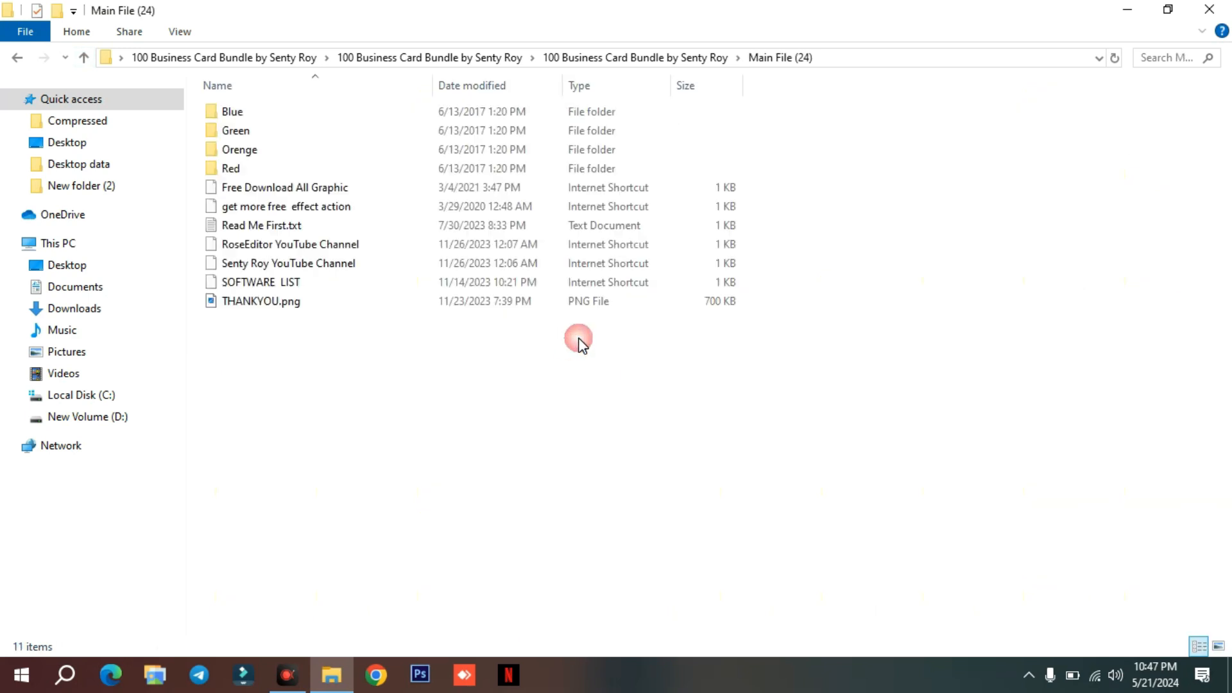
pyautogui.rightClick(473, 374)
pyautogui.moveTo(541, 389)
pyautogui.moveTo(667, 387)
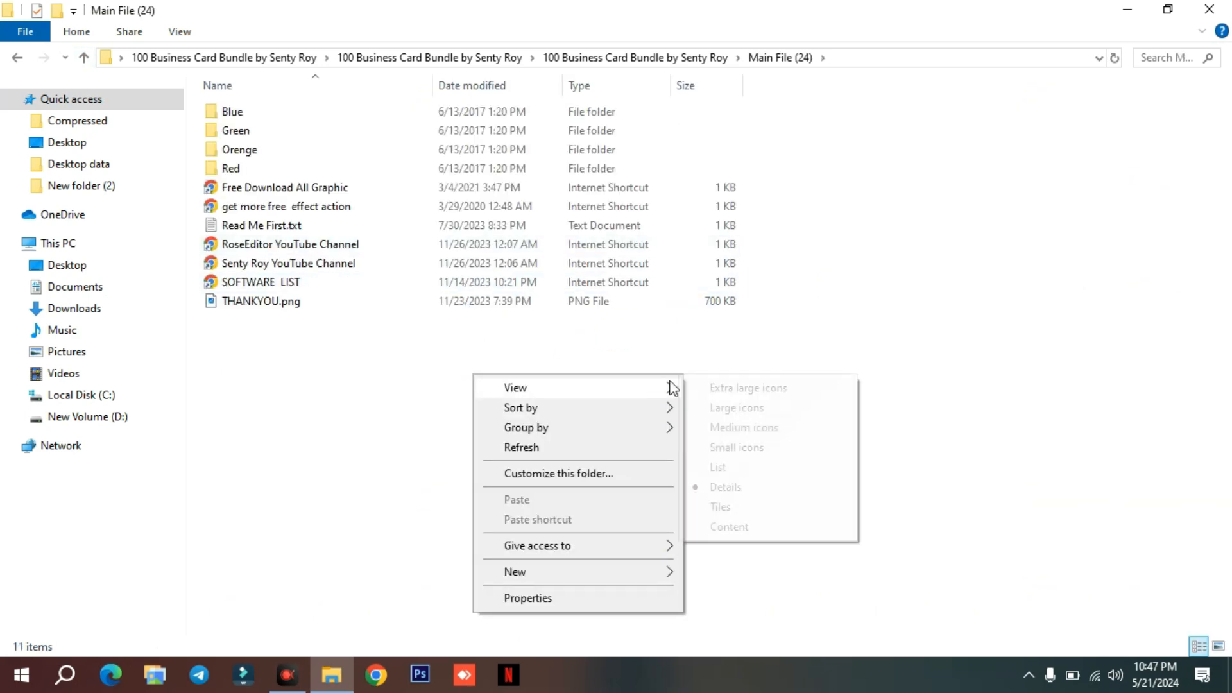
pyautogui.click(716, 388)
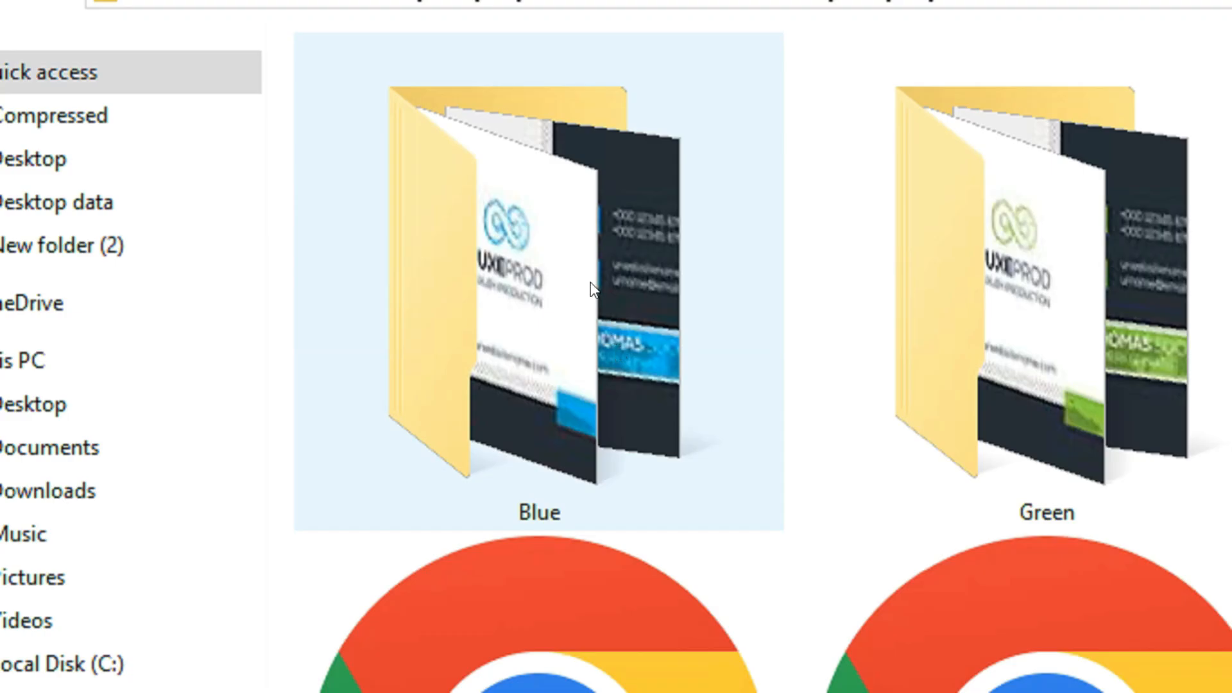
# Examine the previews of the four colour variant folders in Main File (24).
pyautogui.click(350, 207)
pyautogui.click(593, 212)
pyautogui.click(827, 197)
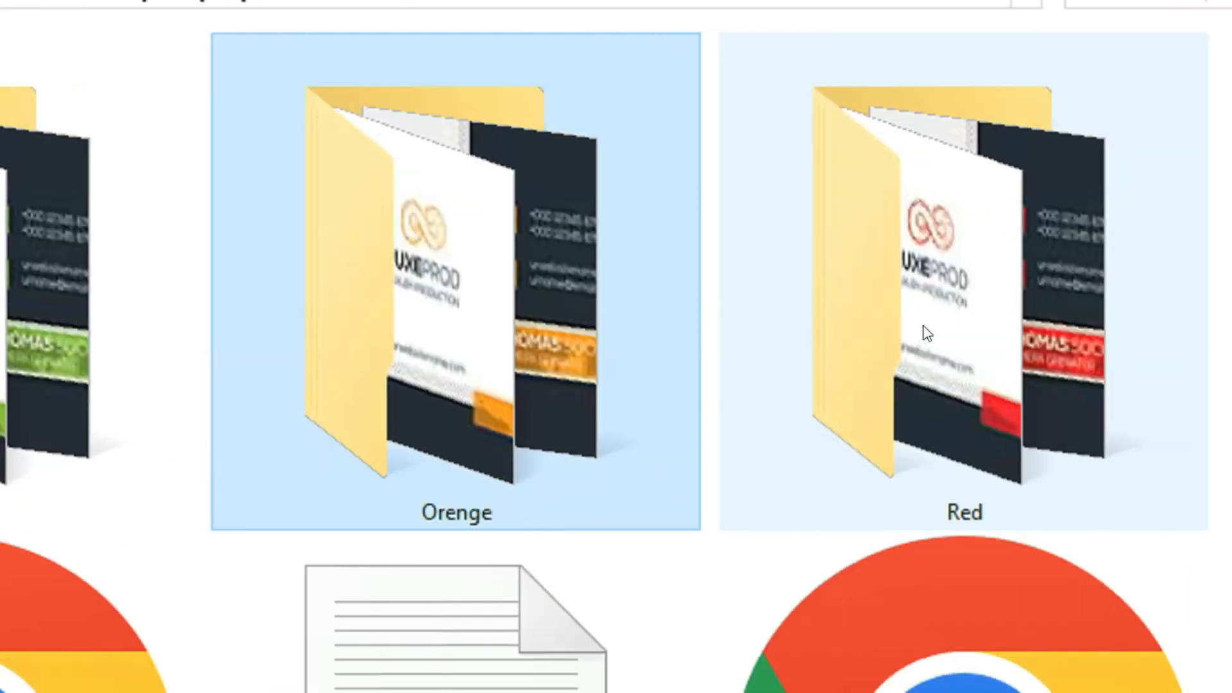
pyautogui.click(935, 329)
# Go back to the bundle folder, open Main File (14) and display its contents as extra large icons.
pyautogui.click(86, 57)
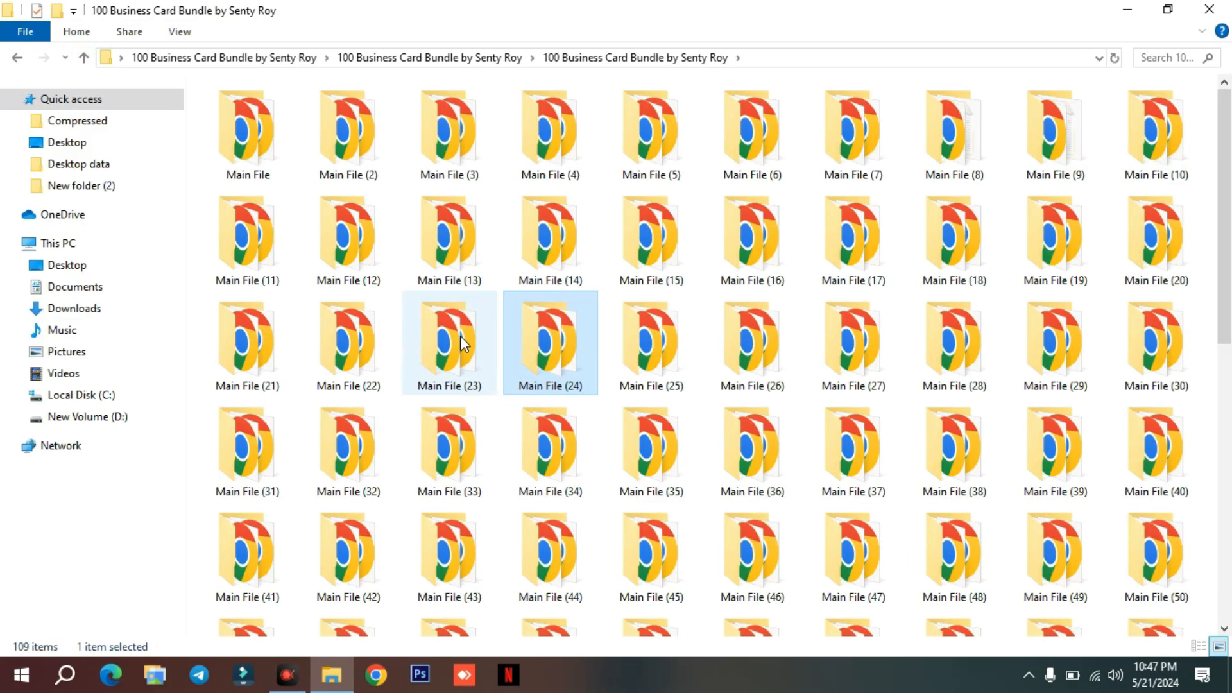
pyautogui.doubleClick(533, 250)
pyautogui.hotkey('ctrl', 'shift', '1')
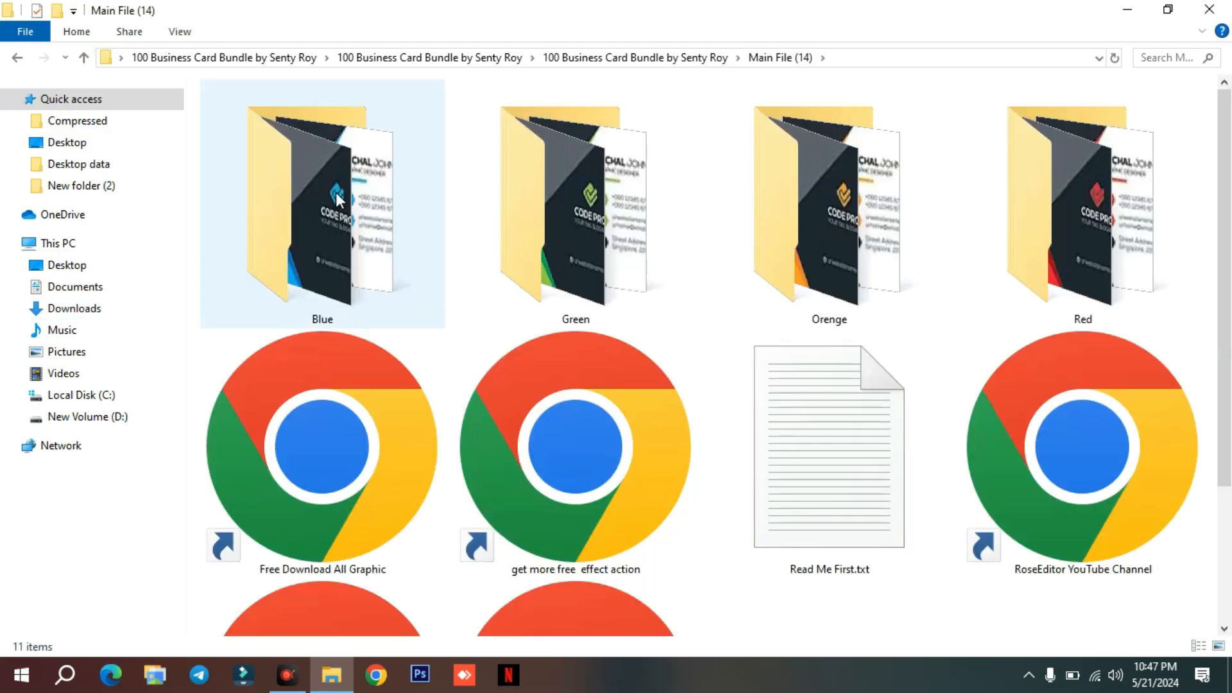
# Examine the previews of the colour variant folders in Main File (14).
pyautogui.click(307, 164)
pyautogui.click(607, 207)
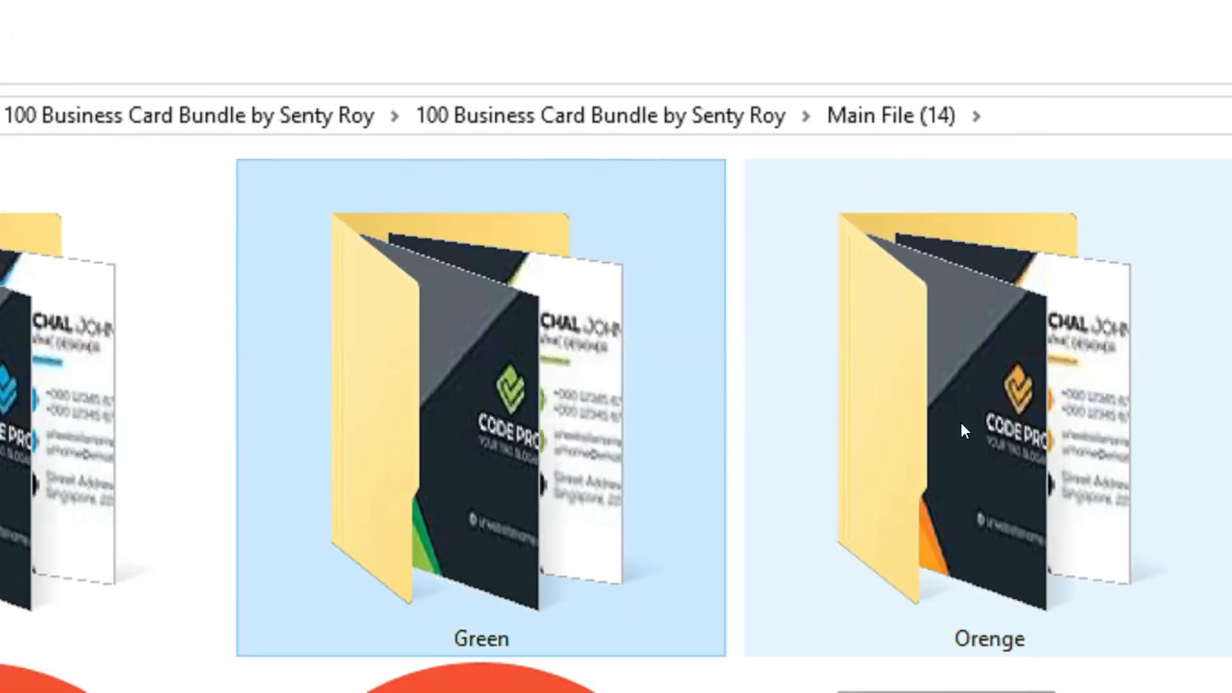
pyautogui.click(937, 426)
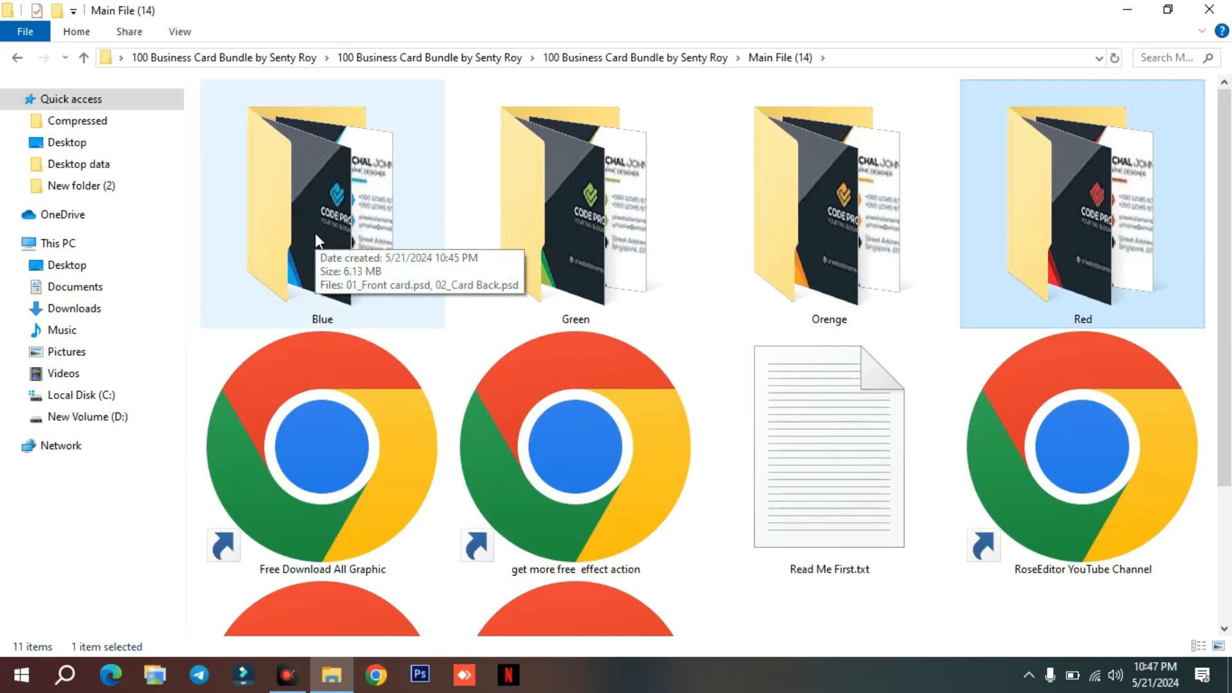
# Open the Blue variant folder in Main File (14) and show its PSD files as extra large icons.
pyautogui.doubleClick(315, 236)
pyautogui.rightClick(315, 235)
pyautogui.moveTo(387, 255)
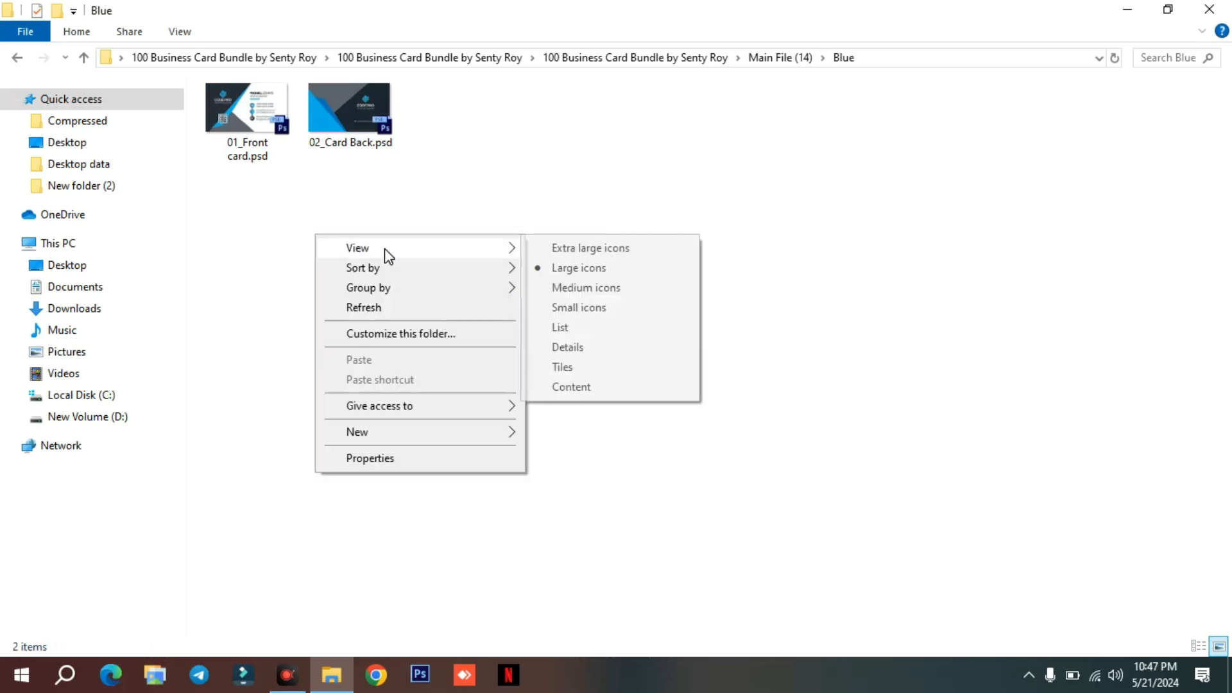
pyautogui.click(595, 249)
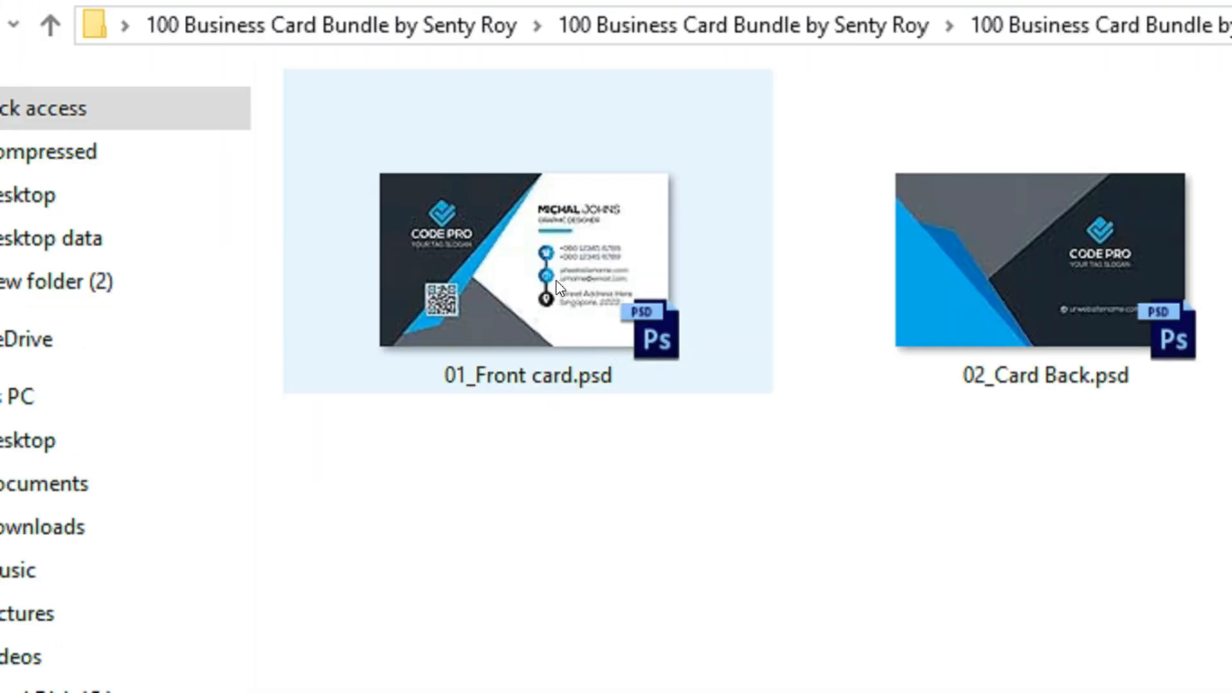
# Examine the 01_Front card.psd and 02_Card Back.psd previews in the Blue folder.
pyautogui.moveTo(556, 280)
pyautogui.mouseDown()
pyautogui.moveTo(569, 278)
pyautogui.moveTo(546, 281)
pyautogui.mouseUp()
pyautogui.click(1062, 269)
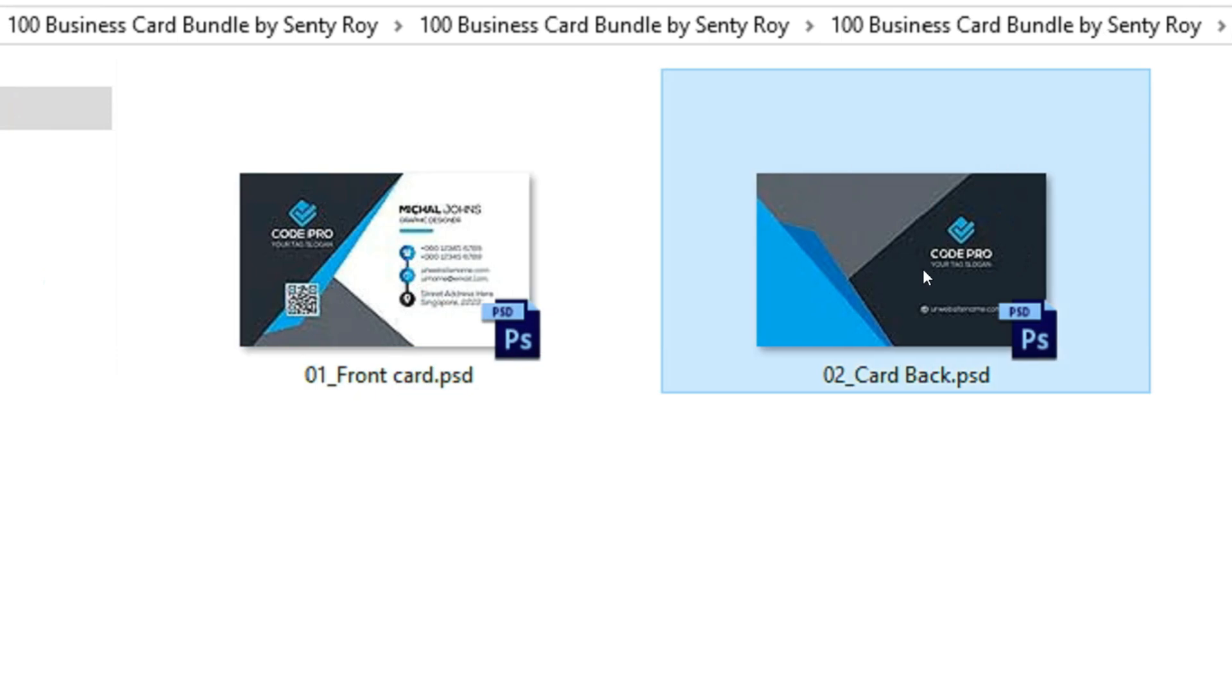
pyautogui.moveTo(892, 293)
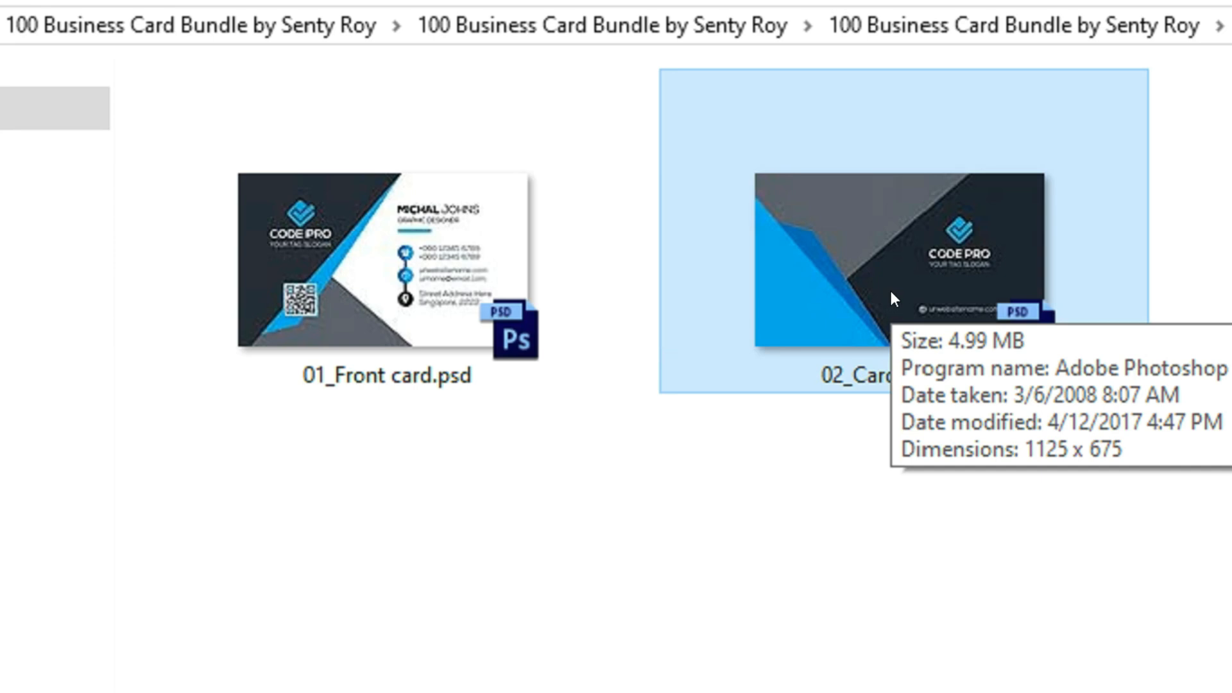
# Return to Main File (14) and open the Orenge variant folder to view its card files.
pyautogui.click(812, 521)
pyautogui.click(167, 115)
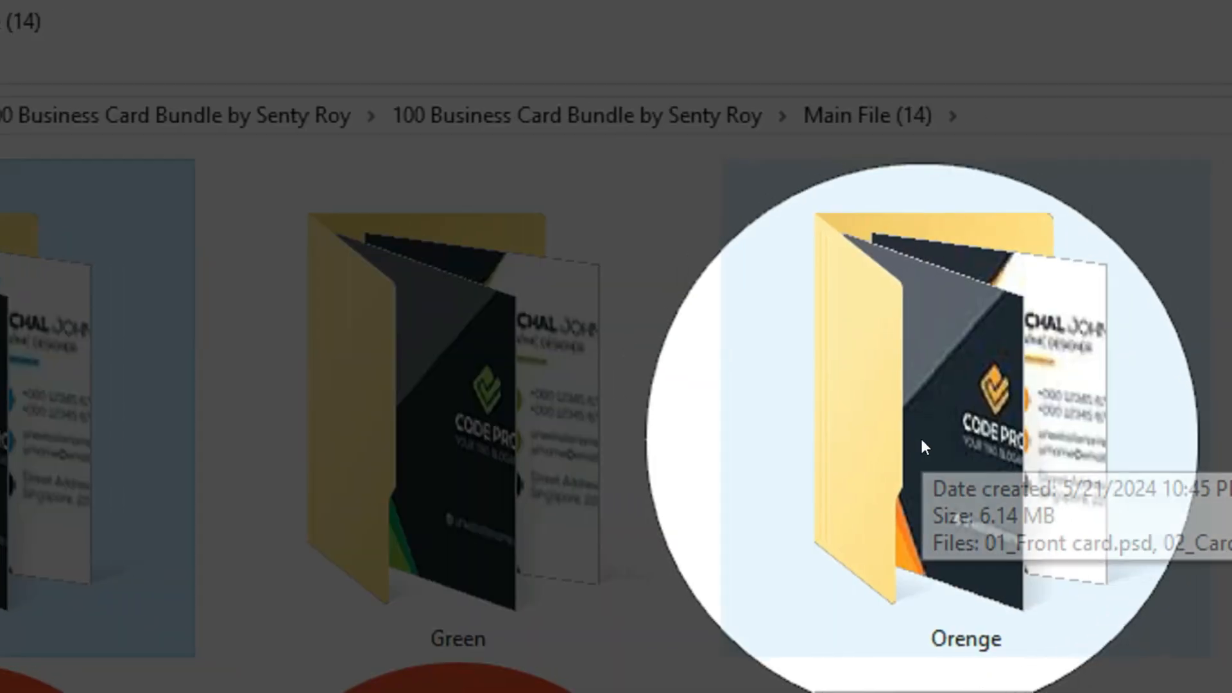
pyautogui.doubleClick(922, 442)
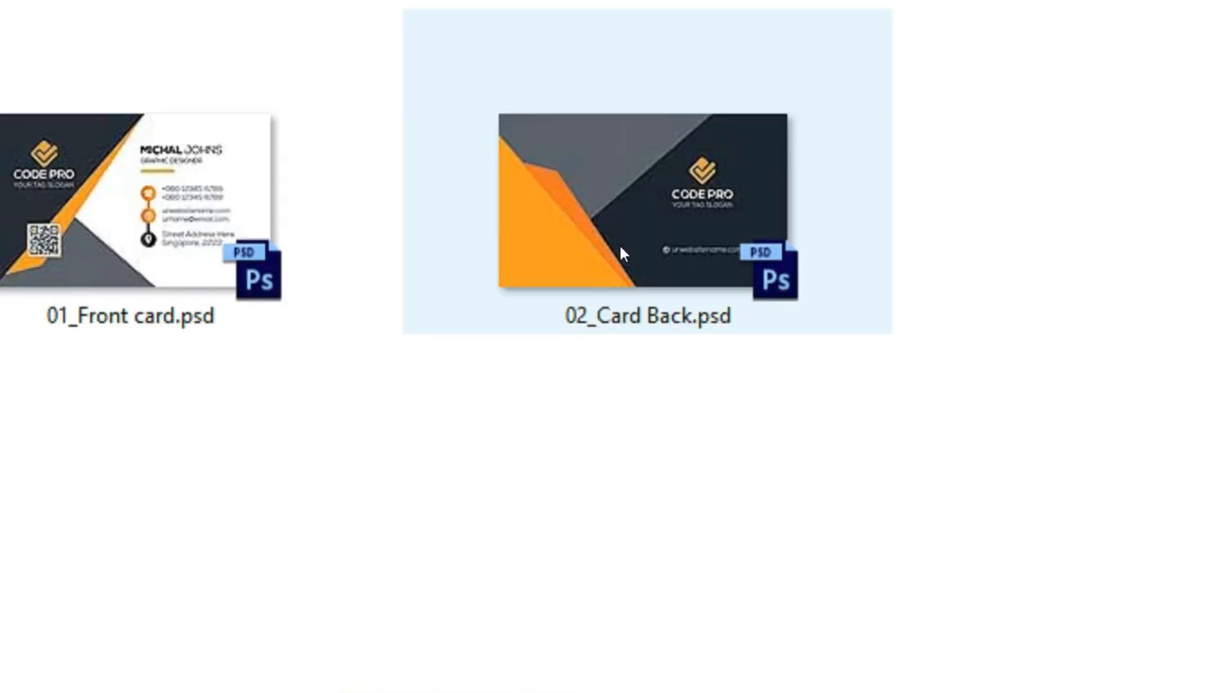
# Examine the 01_Front card.psd and 02_Card Back.psd previews in the Orenge folder of Main File (14).
pyautogui.click(618, 192)
pyautogui.click(212, 192)
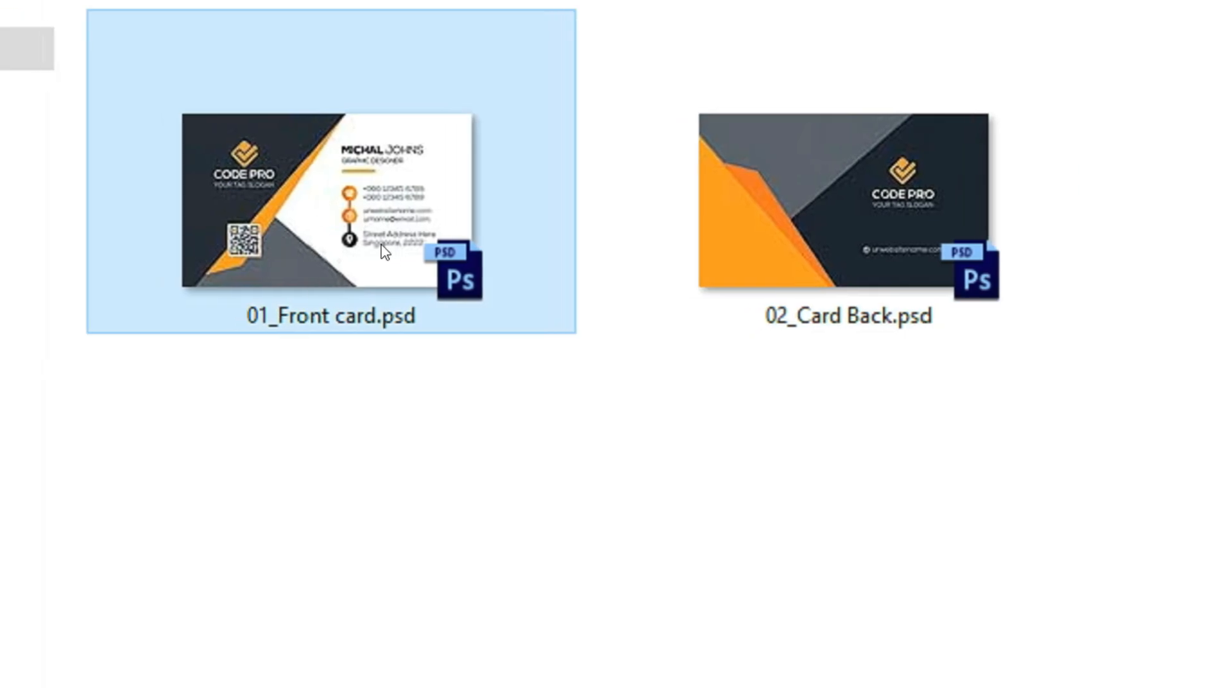
pyautogui.click(818, 249)
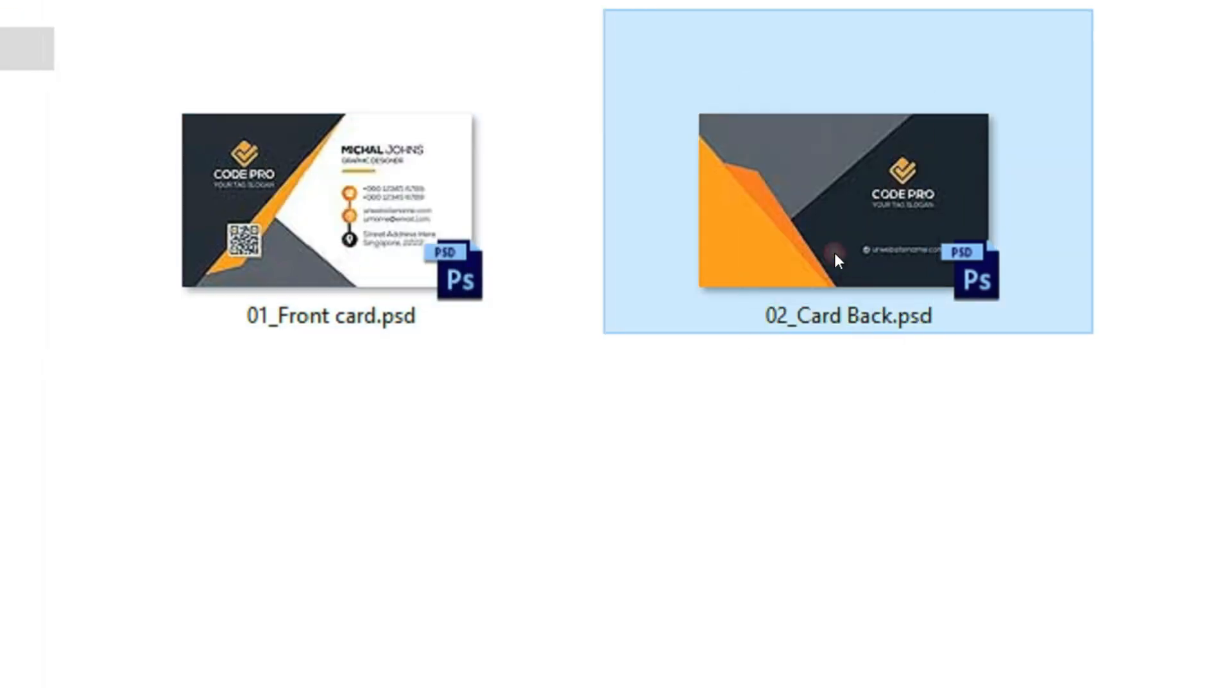
# Return to the bundle folder, open Main File (36) and show its contents as extra large icons.
pyautogui.click(83, 58)
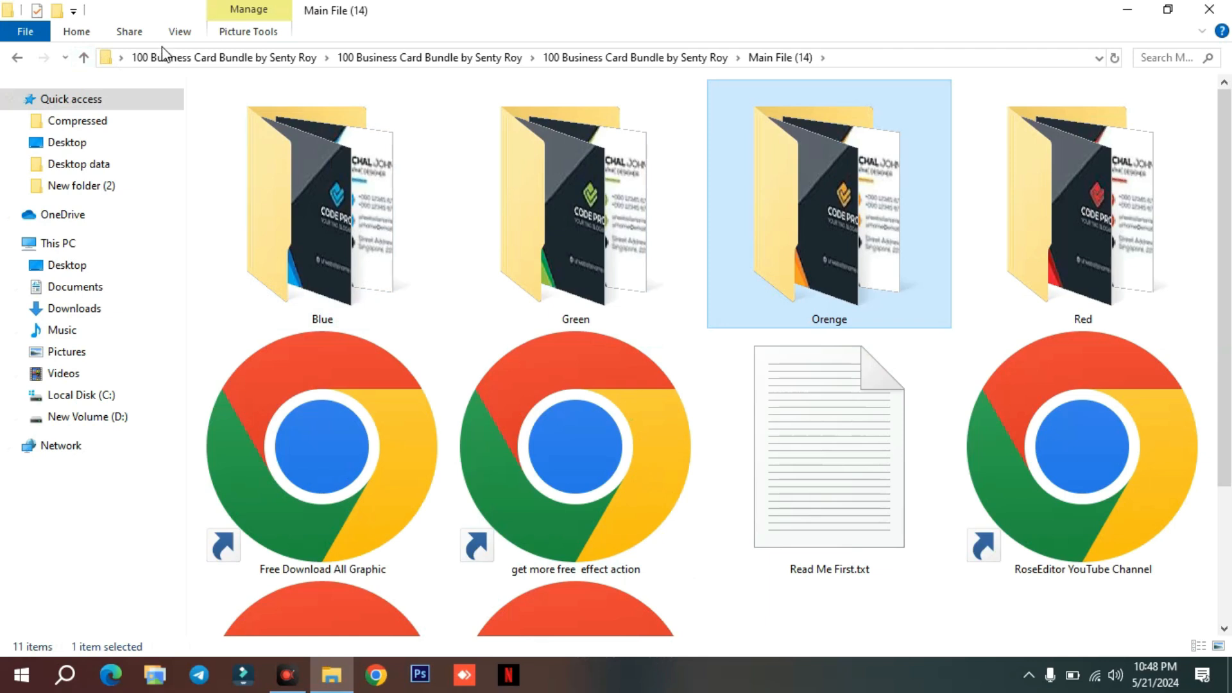
pyautogui.click(83, 58)
pyautogui.doubleClick(742, 438)
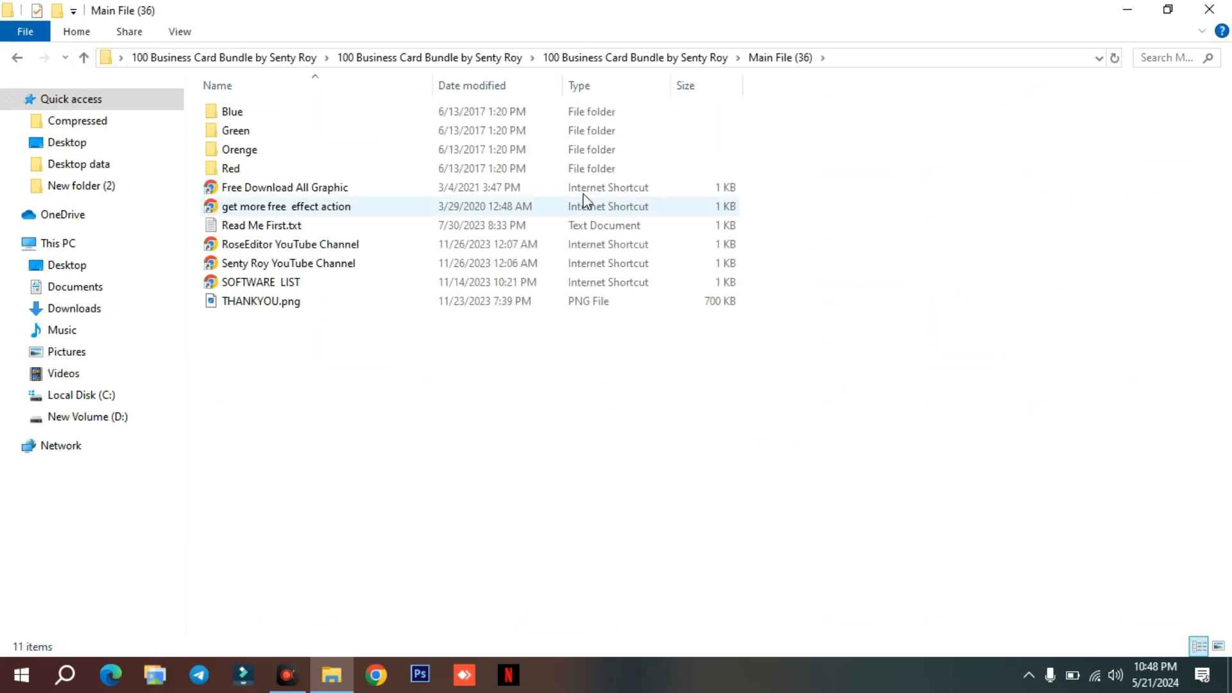
pyautogui.rightClick(457, 364)
pyautogui.moveTo(616, 378)
pyautogui.click(671, 378)
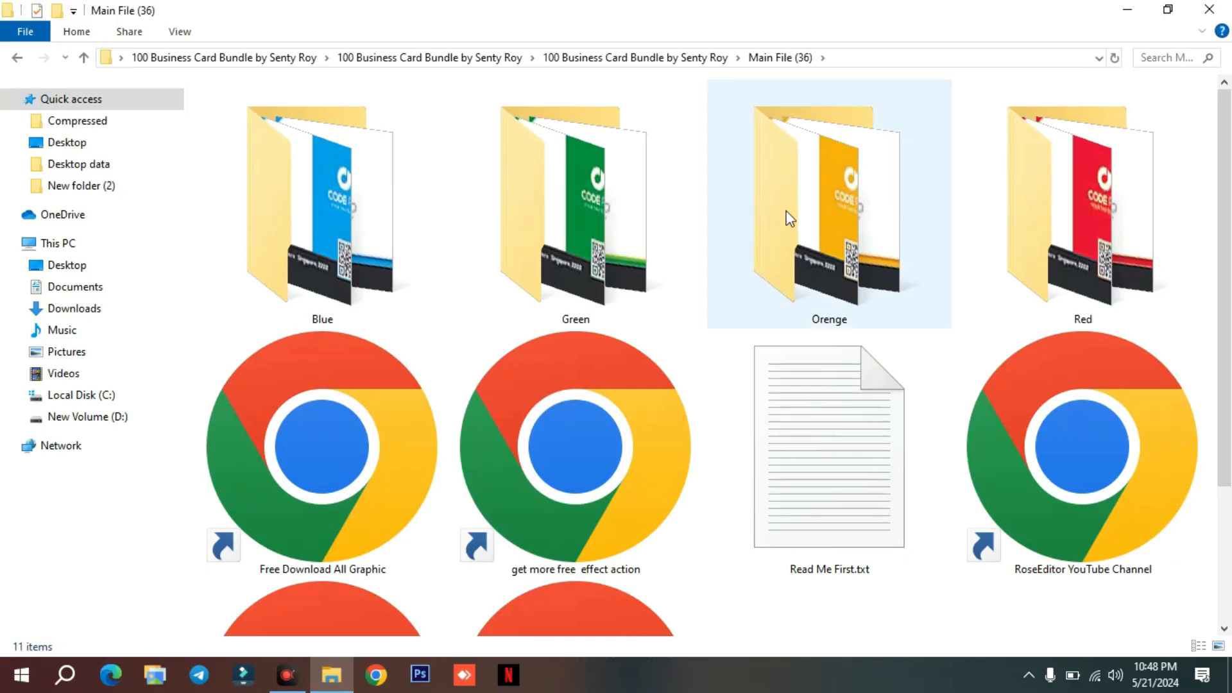
# View the card files in the Blue variant folder of Main File (36) and return to the bundle folder.
pyautogui.doubleClick(392, 211)
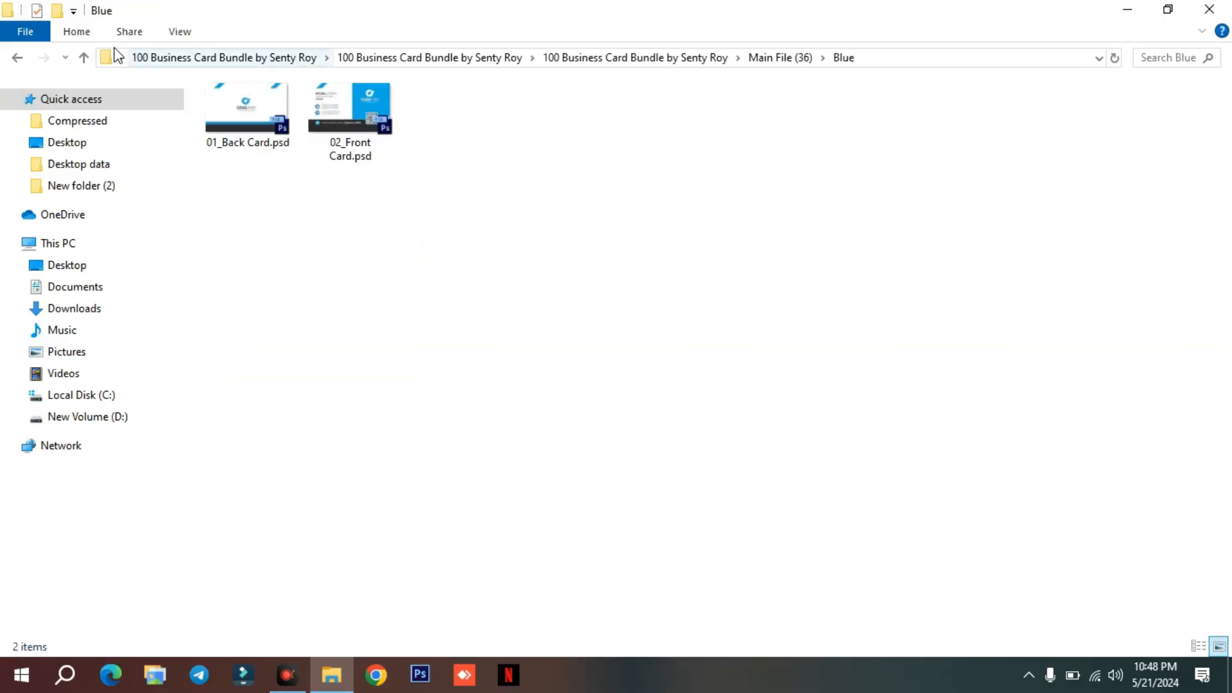
pyautogui.click(83, 57)
pyautogui.hotkey('alt', 'Up')
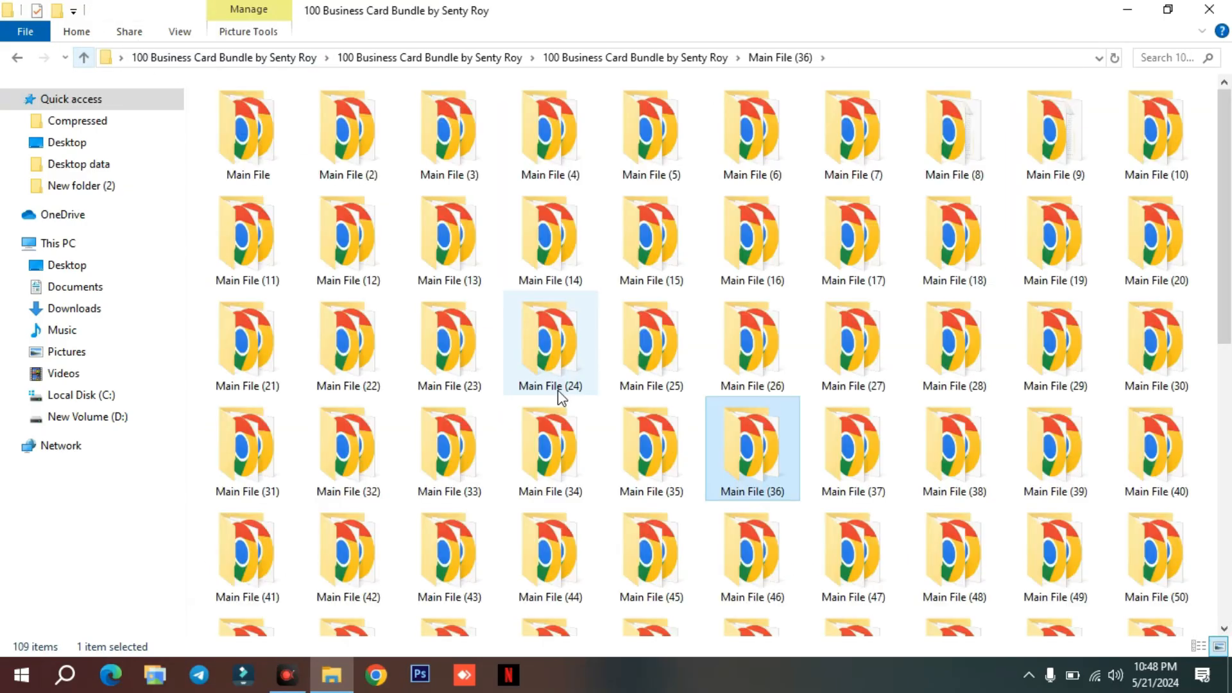
# Look into the Main File (84) folder, return to the bundle folder and open Main File (29).
pyautogui.scroll(-10, 557, 390)
pyautogui.doubleClick(552, 360)
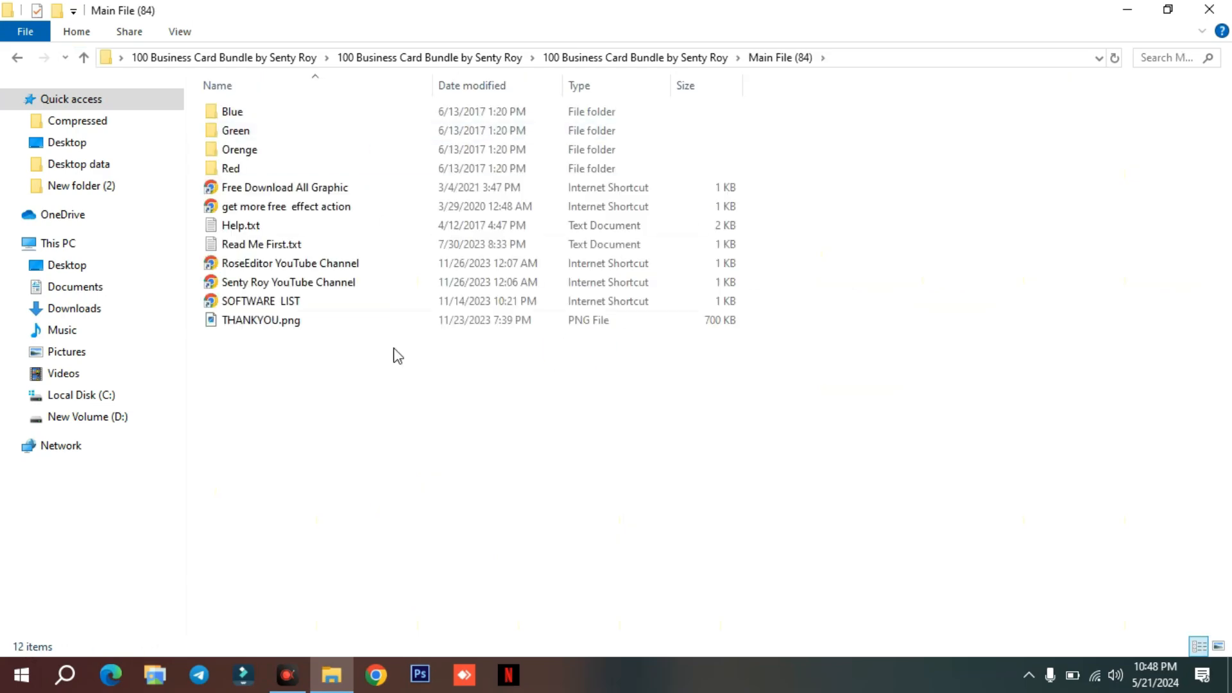
pyautogui.hotkey('alt', 'Up')
pyautogui.click(1037, 351)
pyautogui.doubleClick(1037, 351)
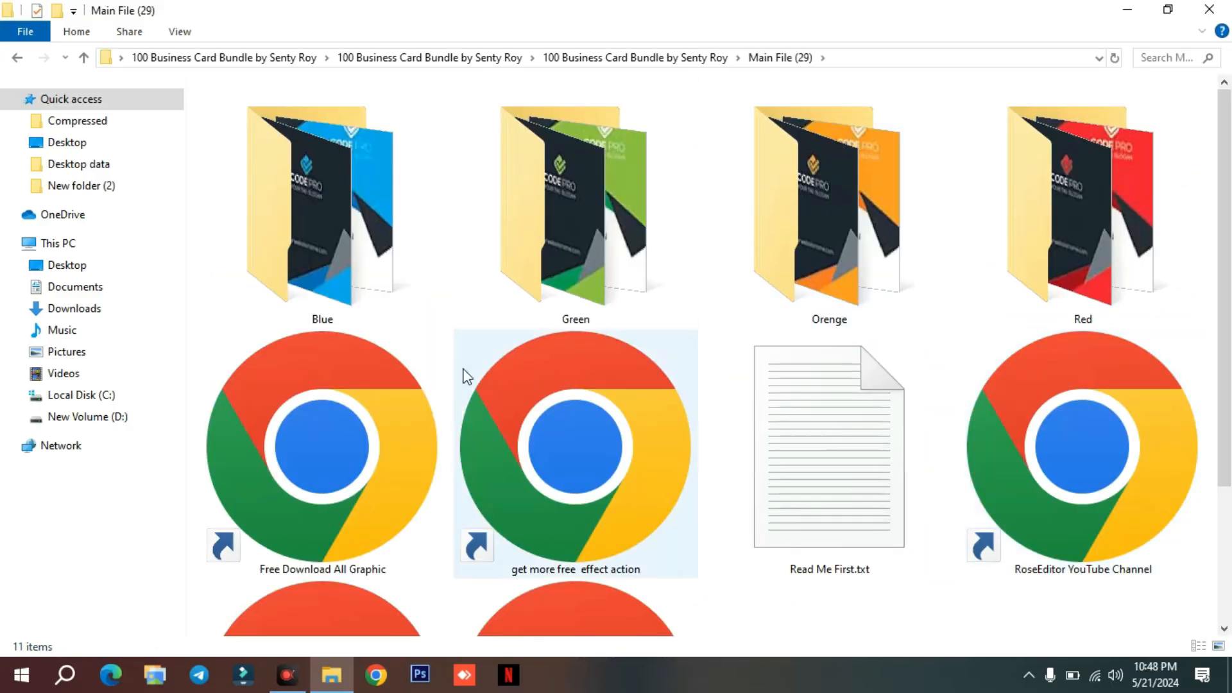
# Open the Blue variant folder in Main File (29) and show its PSD files as extra large icons.
pyautogui.doubleClick(336, 235)
pyautogui.rightClick(384, 281)
pyautogui.moveTo(437, 304)
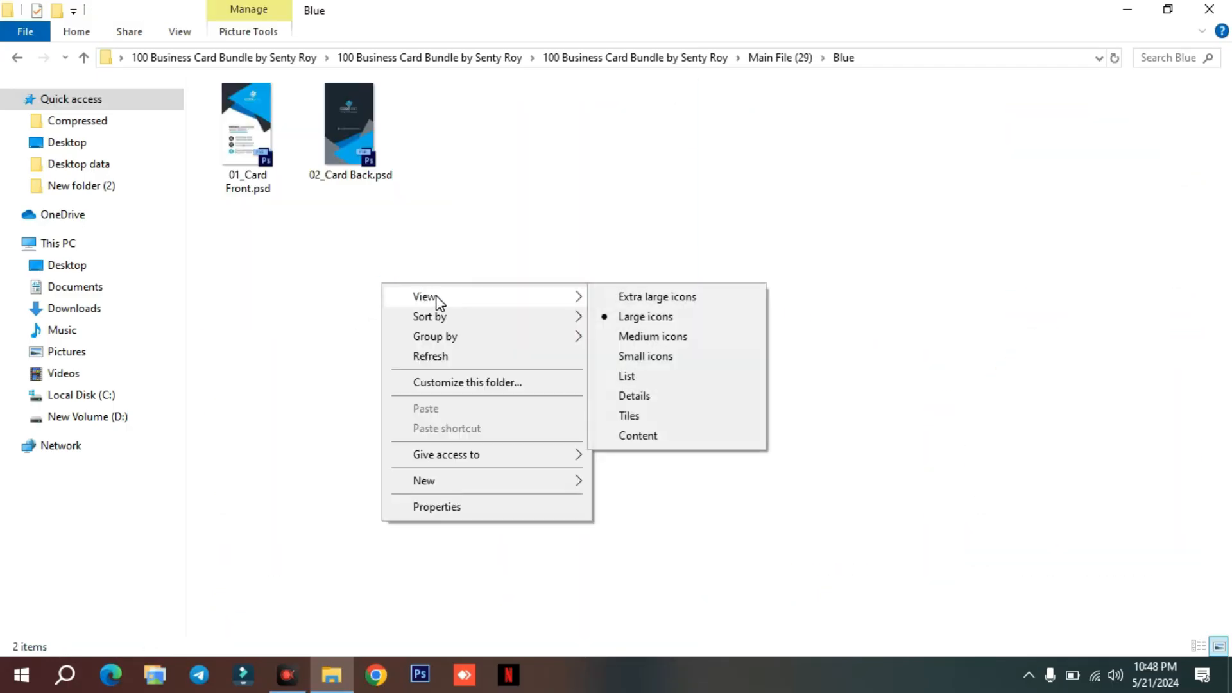
pyautogui.click(660, 295)
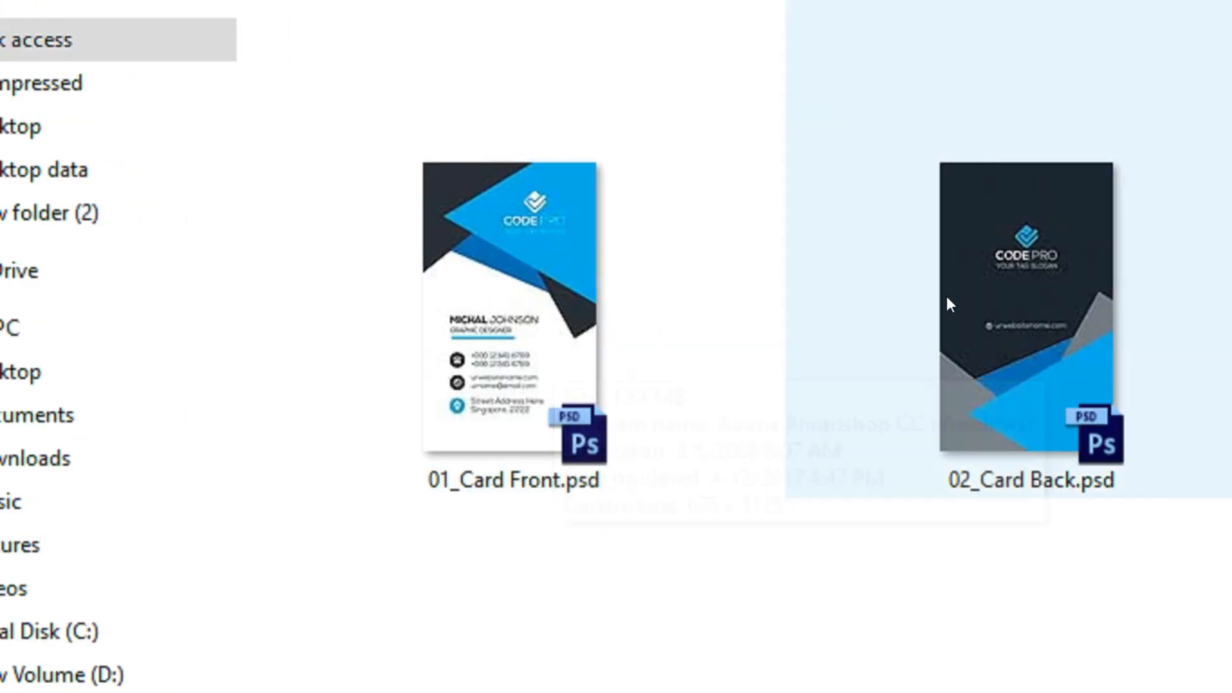
# Examine the 01_Card Front.psd and 02_Card Back.psd previews in the Blue folder of Main File (29).
pyautogui.click(950, 304)
pyautogui.click(539, 307)
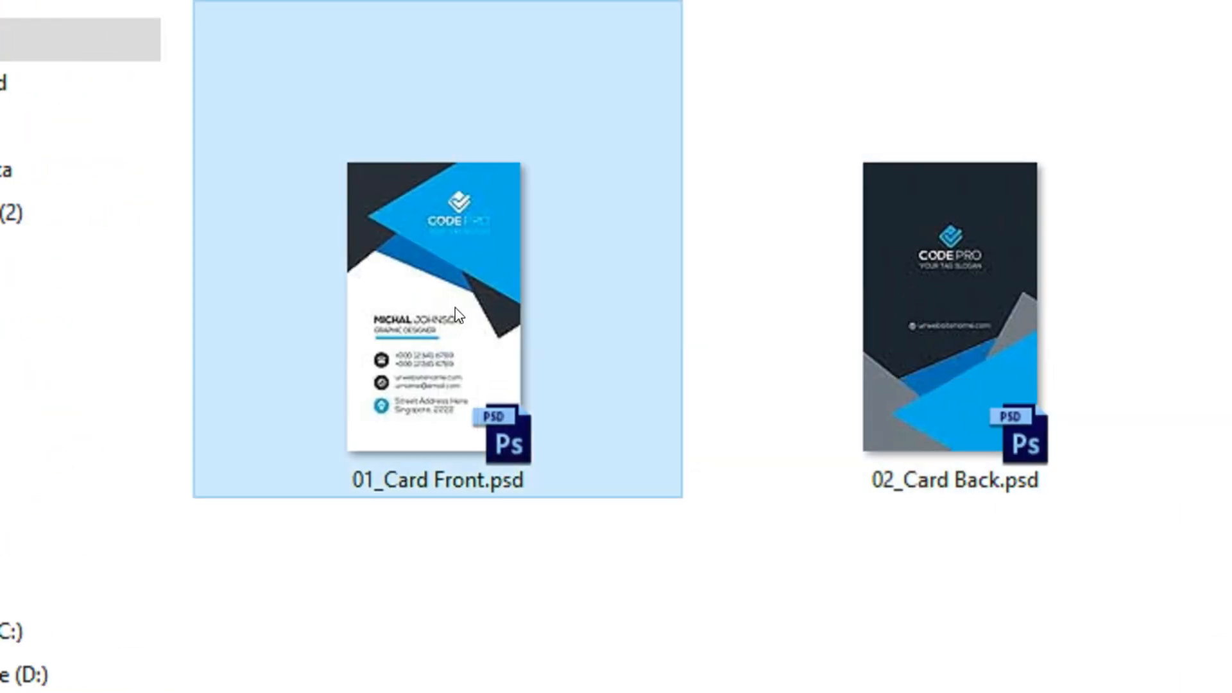
pyautogui.click(961, 336)
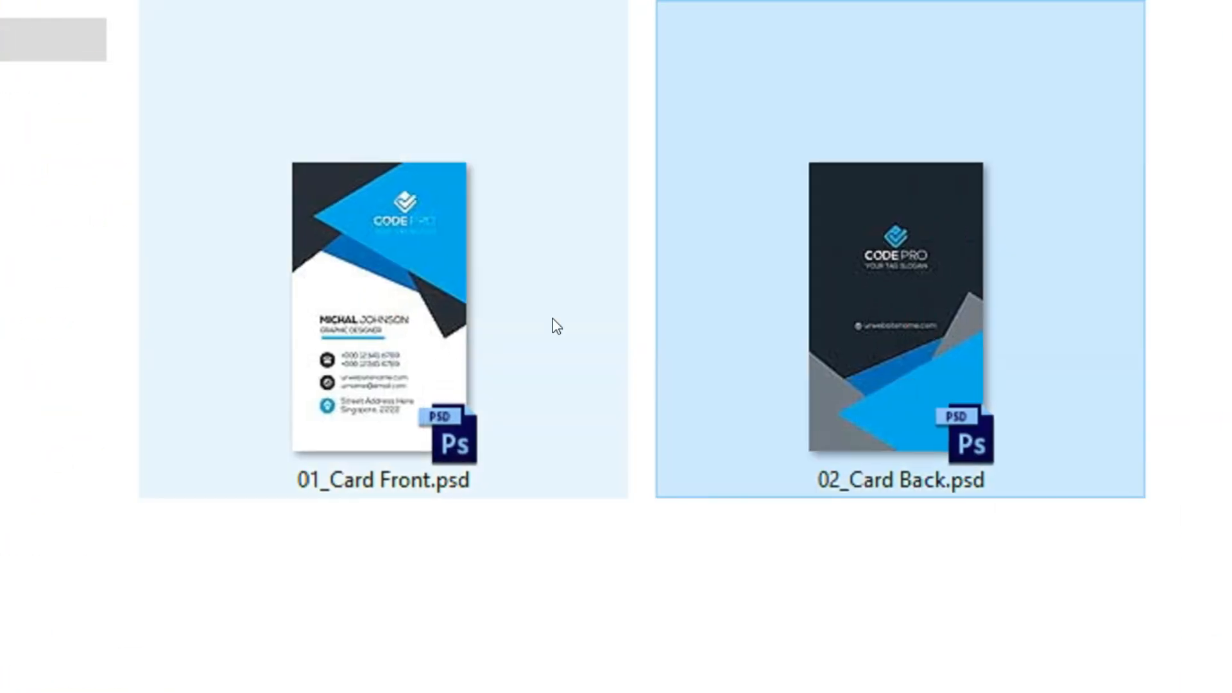
pyautogui.click(417, 321)
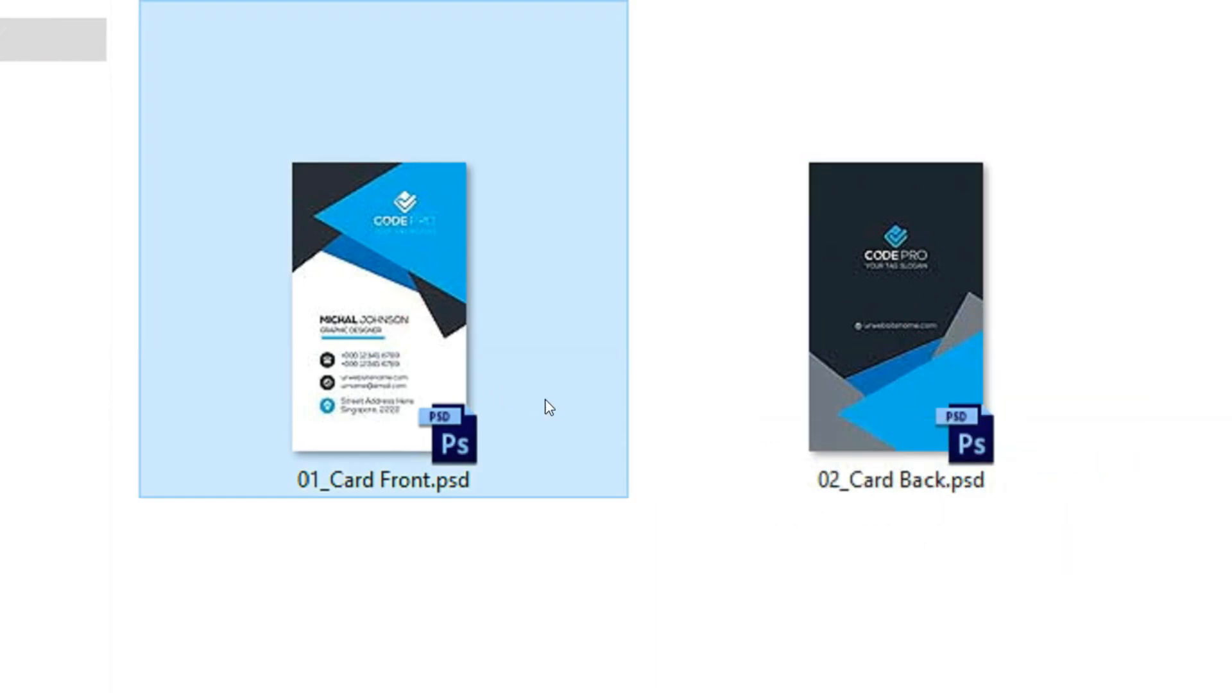
pyautogui.click(922, 384)
pyautogui.click(430, 376)
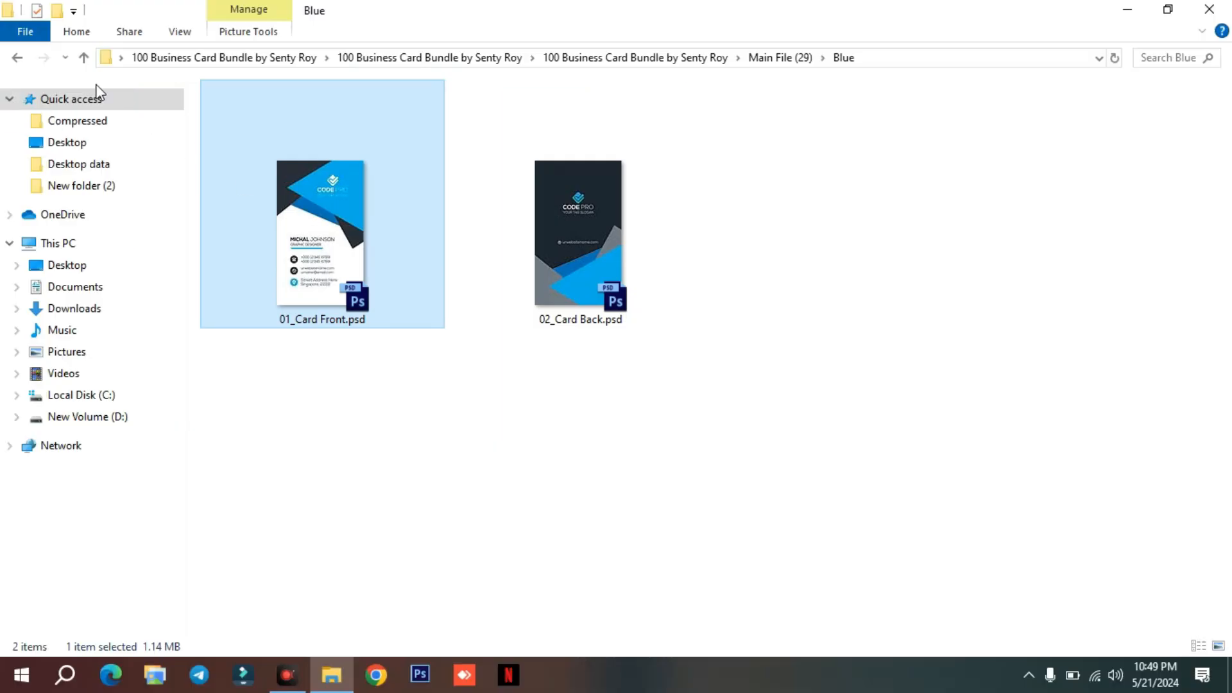
# Open the Orenge variant folder in Main File (29) and show its files as extra large icons in descending name order.
pyautogui.click(83, 57)
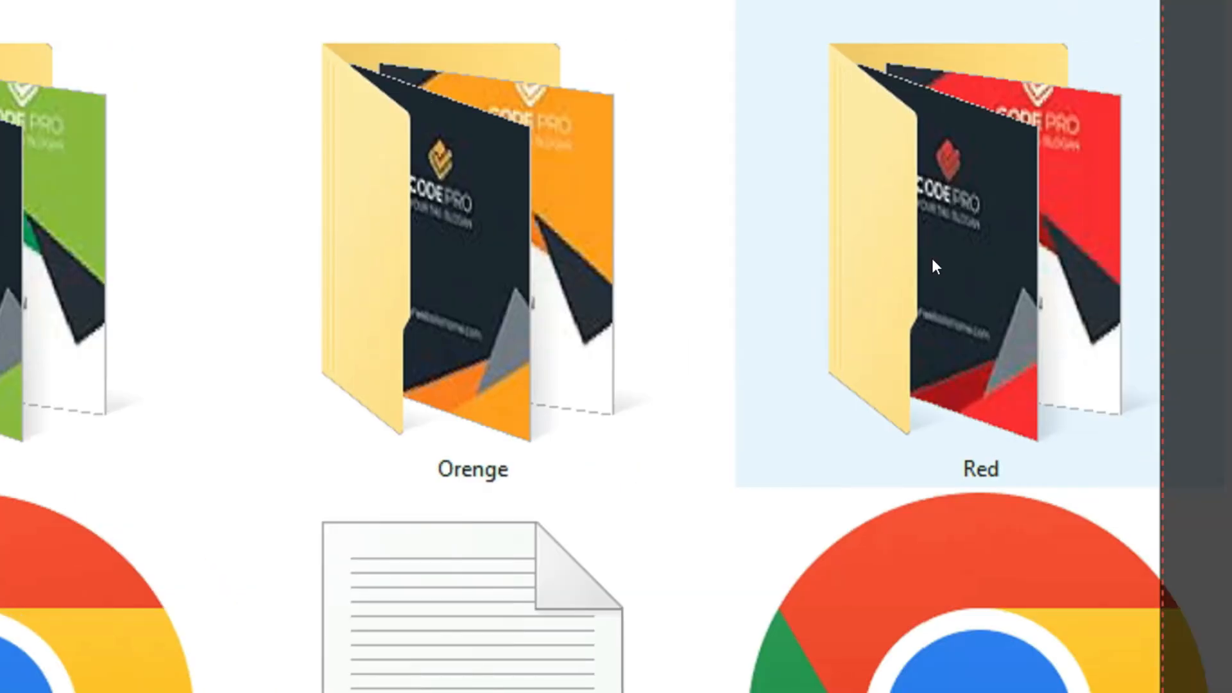
pyautogui.doubleClick(487, 244)
pyautogui.rightClick(531, 296)
pyautogui.moveTo(641, 327)
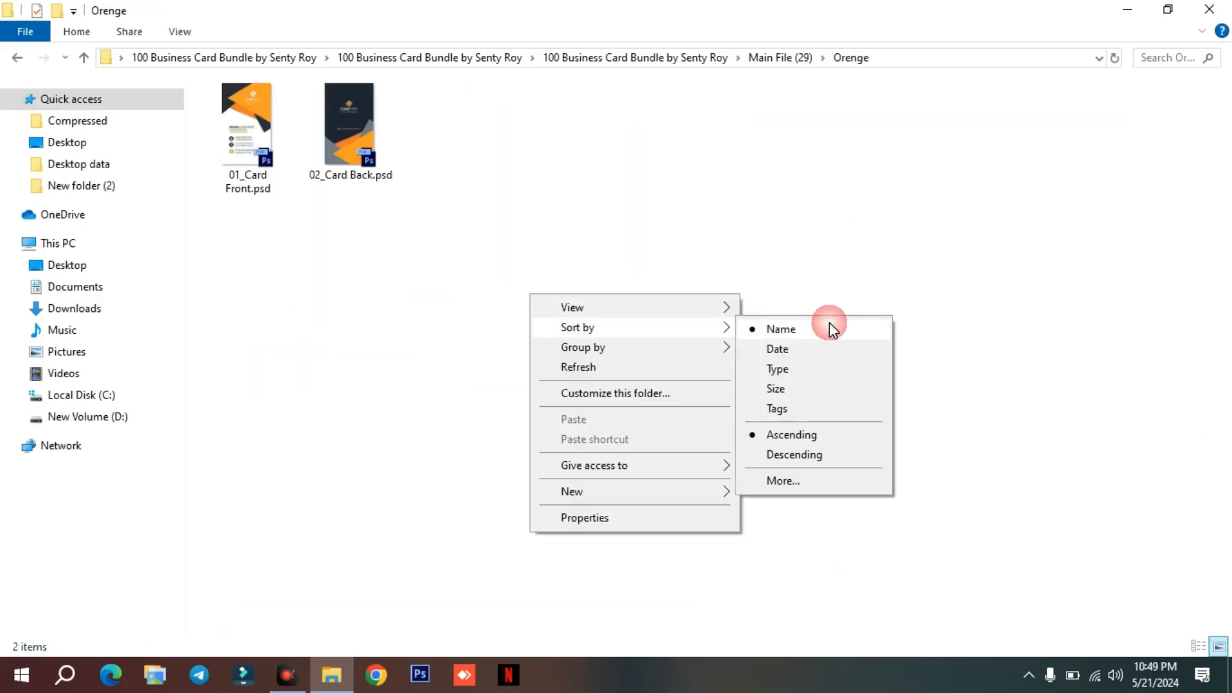
pyautogui.click(829, 329)
pyautogui.rightClick(670, 283)
pyautogui.moveTo(713, 286)
pyautogui.click(936, 294)
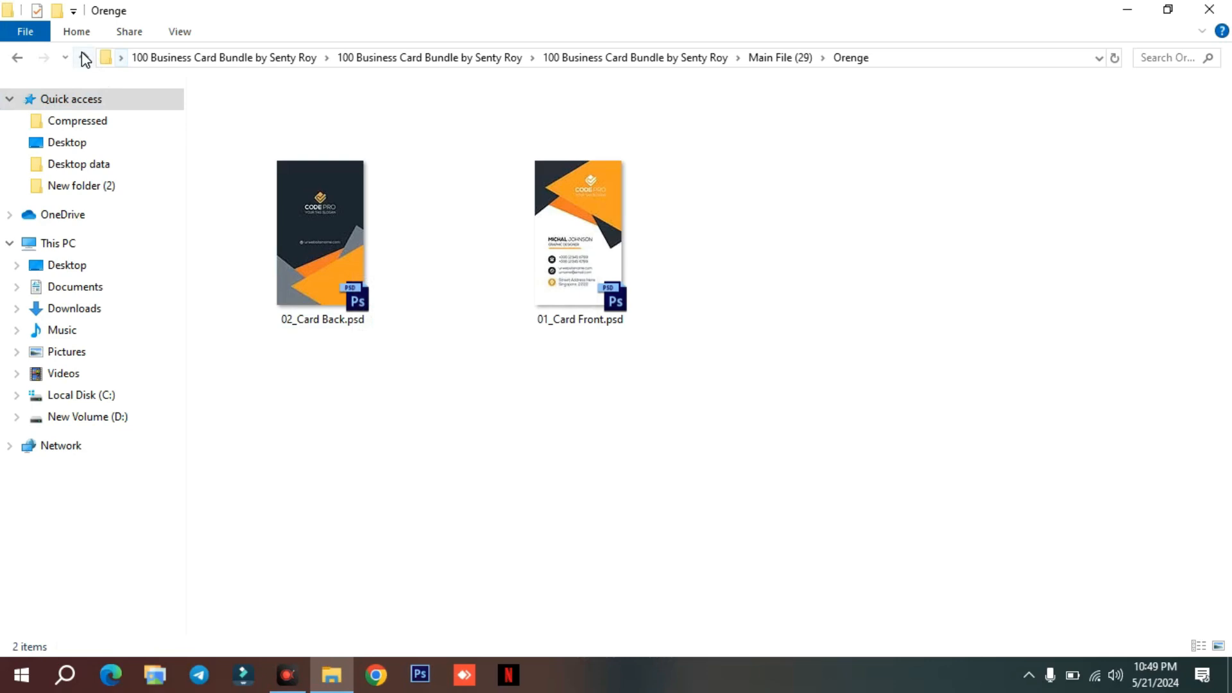
# Return from the Orenge folder to the bundle folder and open Main File (36).
pyautogui.click(83, 57)
pyautogui.click(84, 57)
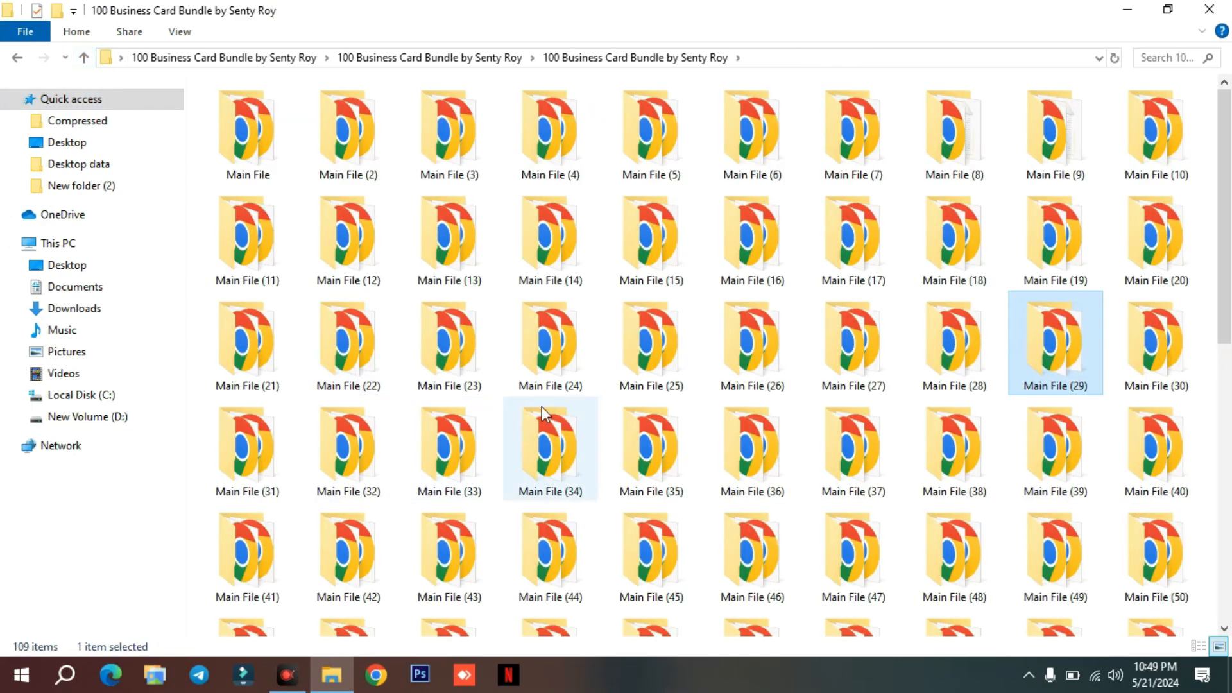
pyautogui.click(719, 448)
pyautogui.doubleClick(719, 448)
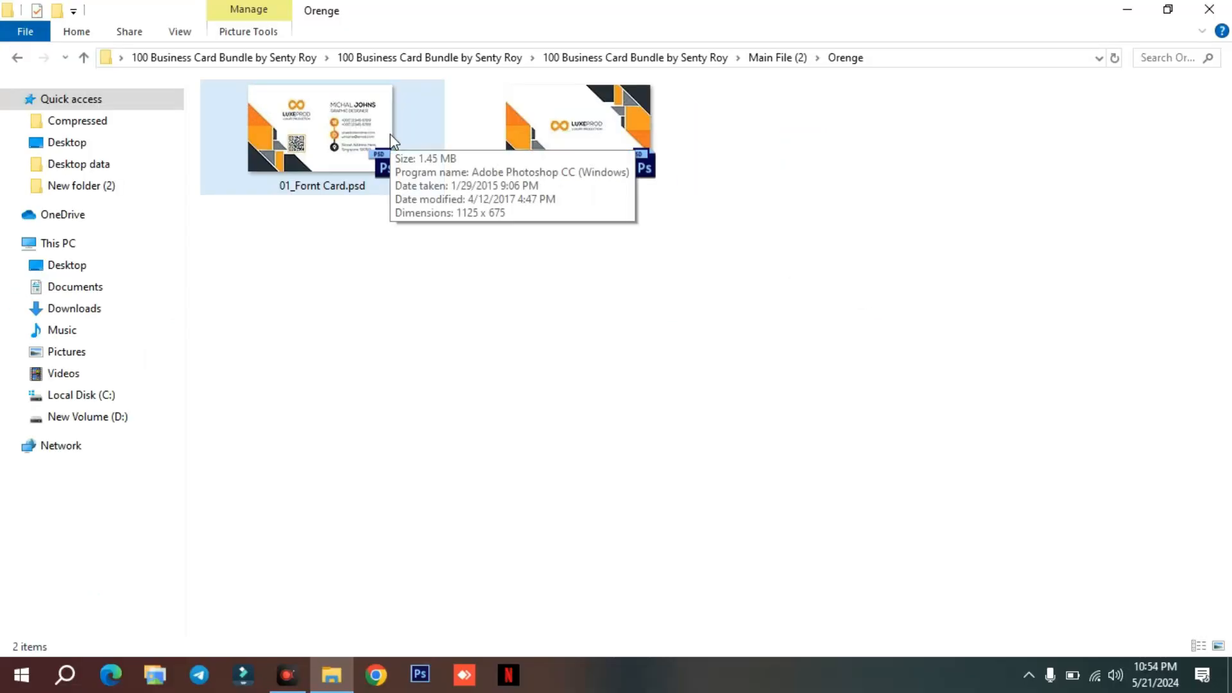
# Start Photoshop and switch back to the Orenge folder of Main File (2) in File Explorer.
pyautogui.click(484, 298)
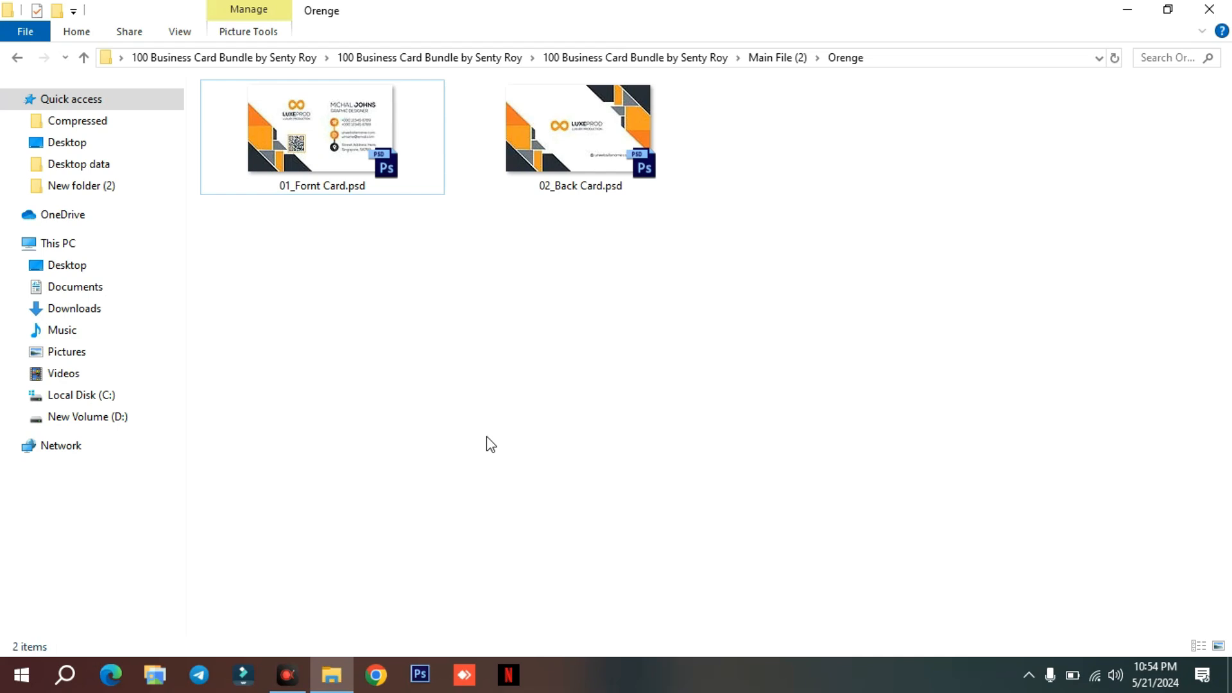
pyautogui.click(420, 675)
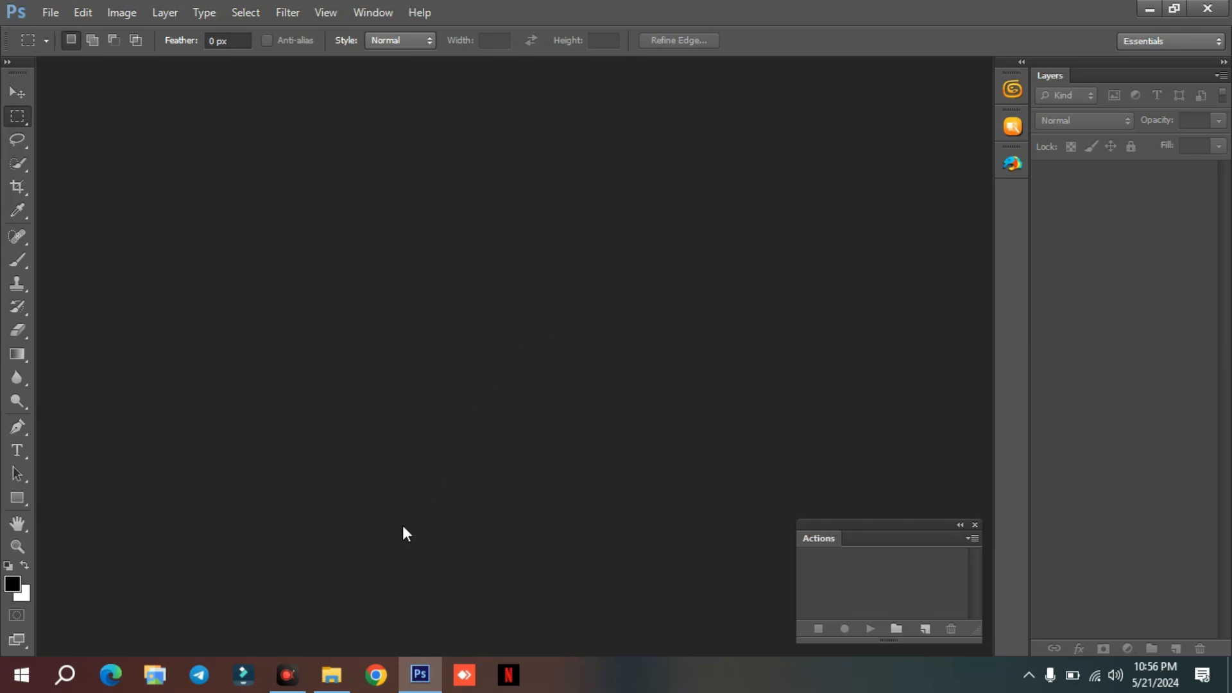
pyautogui.click(332, 673)
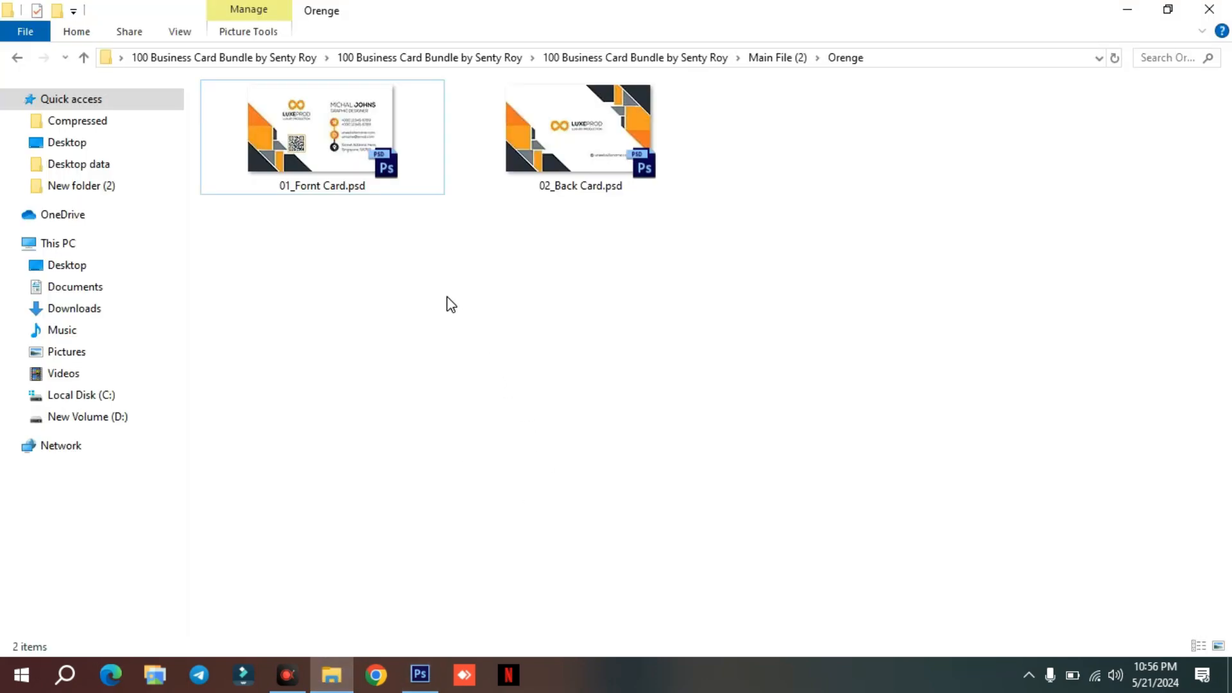
# Set the Orenge folder of Main File (2) to display its files as extra large icons.
pyautogui.rightClick(451, 304)
pyautogui.moveTo(531, 313)
pyautogui.click(689, 313)
pyautogui.click(674, 343)
# Open 01_Fornt Card.psd from the Orenge folder in Photoshop.
pyautogui.click(374, 183)
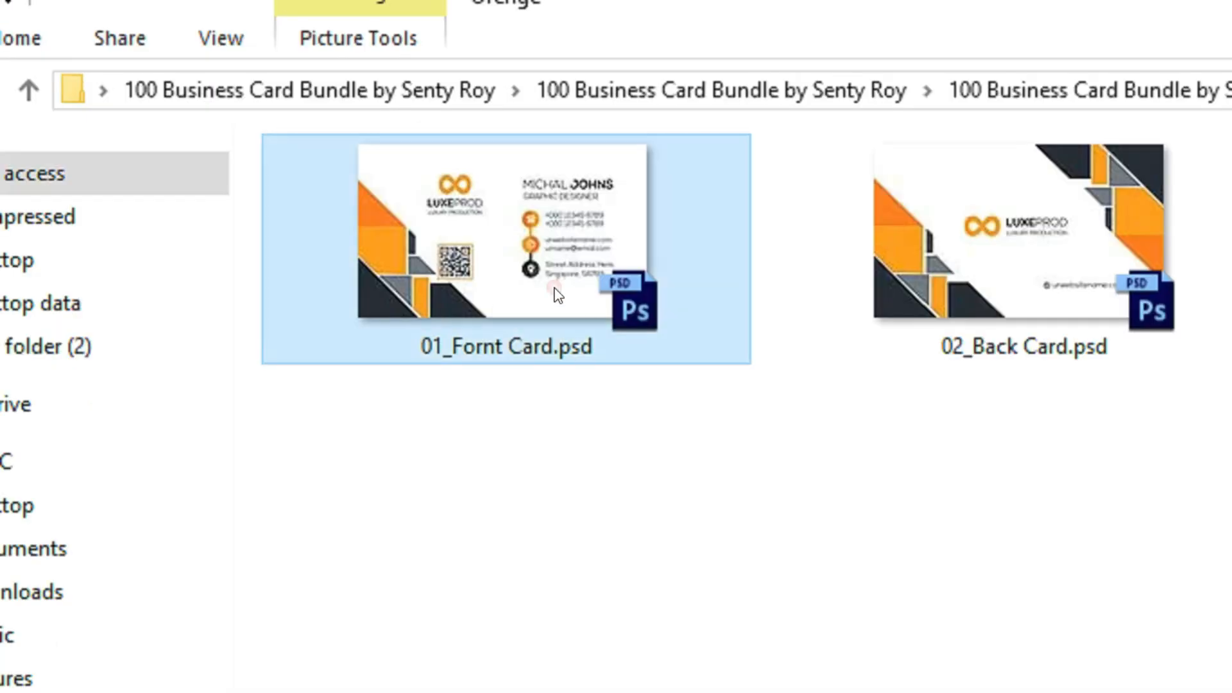
pyautogui.click(566, 175)
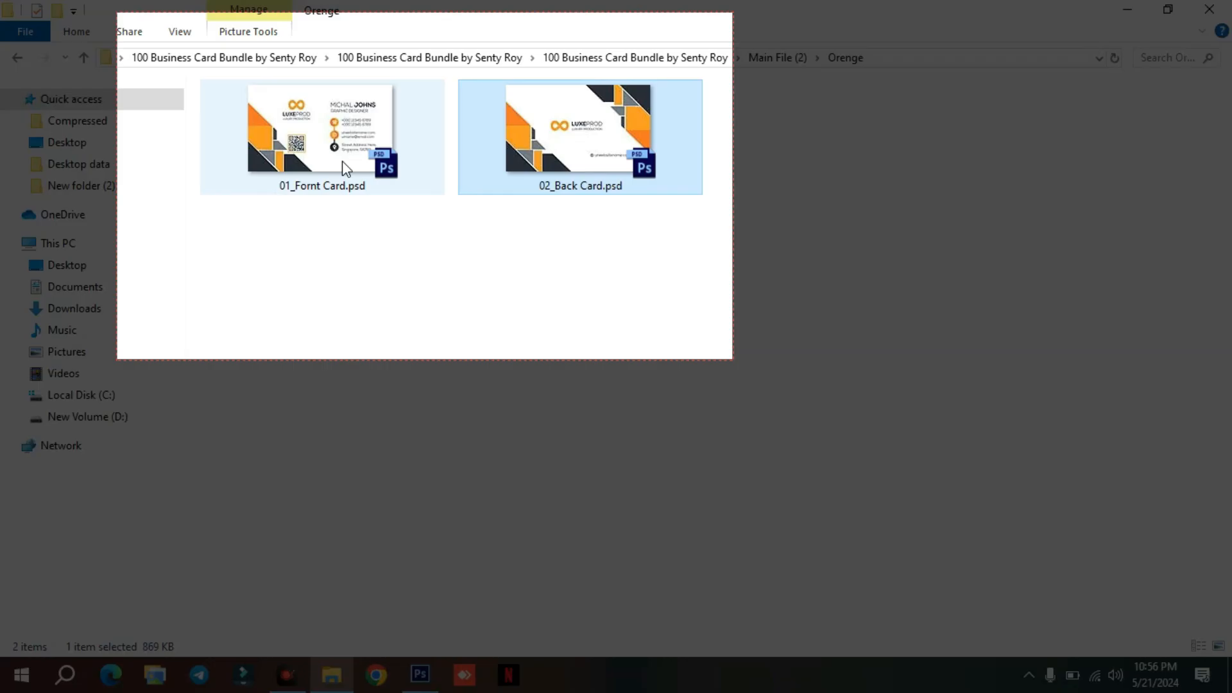
pyautogui.click(367, 240)
pyautogui.moveTo(301, 138); pyautogui.dragTo(506, 329)
pyautogui.moveTo(612, 192); pyautogui.dragTo(550, 195)
pyautogui.click(437, 284)
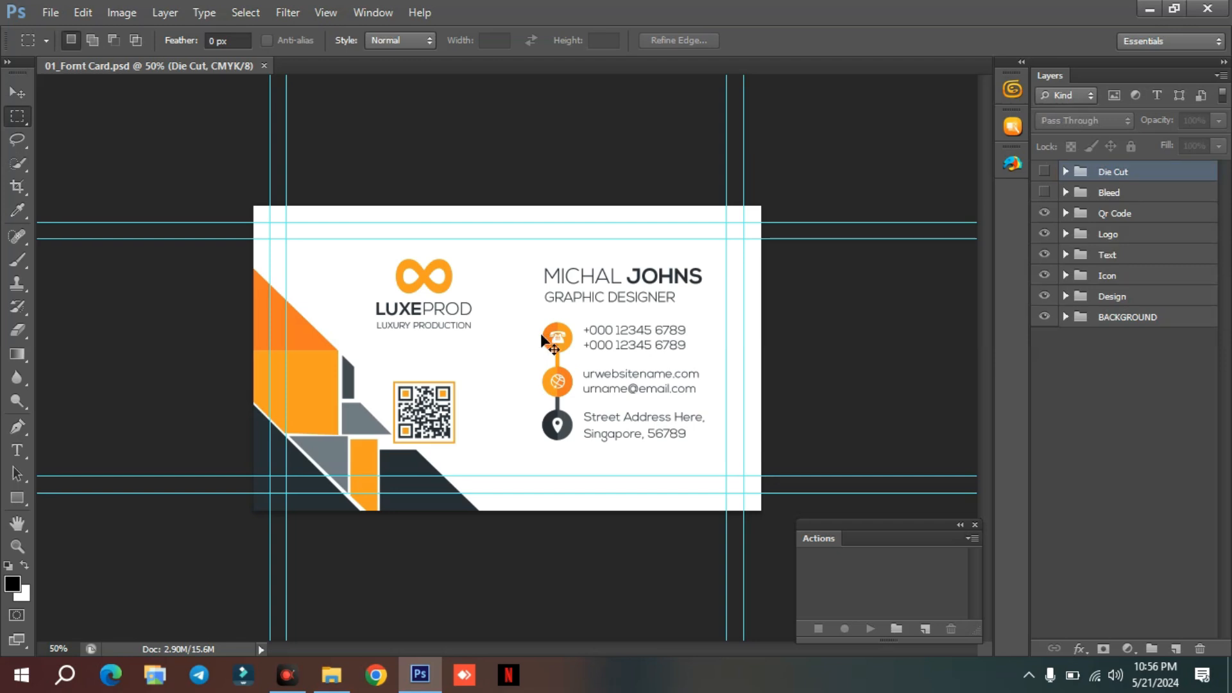
# Examine the logo, name, job title, contact details and QR code on the front card at 66.7% zoom.
pyautogui.hotkey('ctrl', '+')
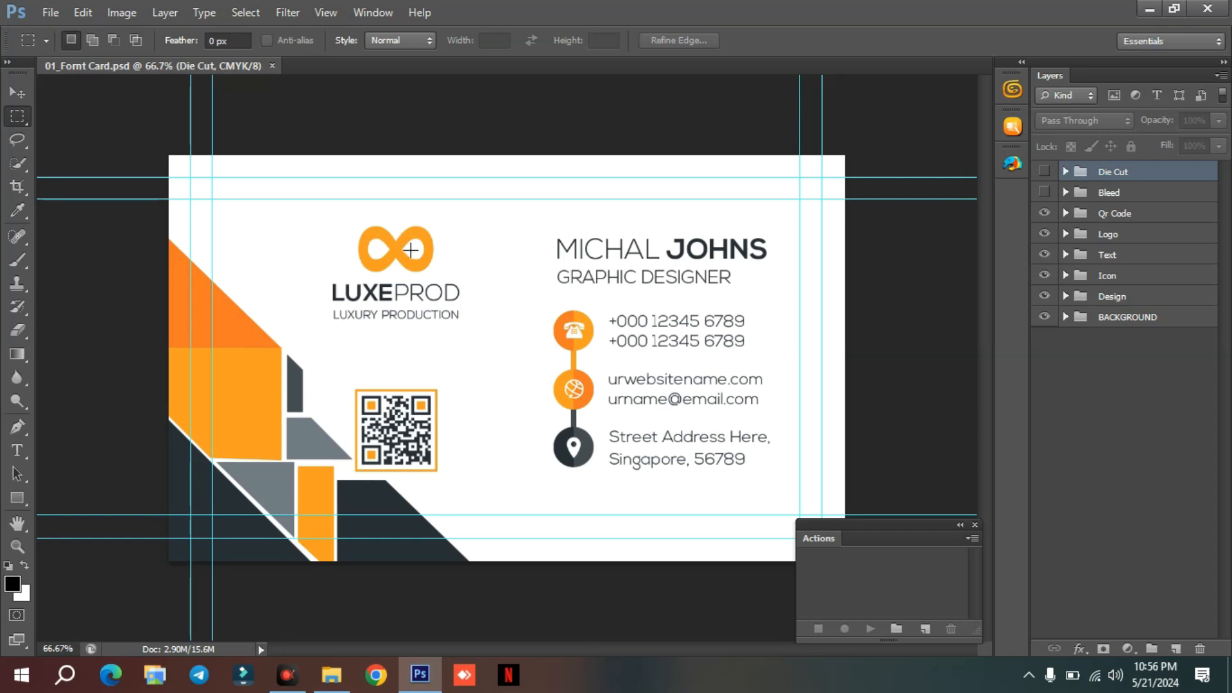
pyautogui.moveTo(423, 206)
pyautogui.mouseDown()
pyautogui.moveTo(479, 325)
pyautogui.moveTo(356, 345)
pyautogui.moveTo(275, 287)
pyautogui.moveTo(333, 208)
pyautogui.moveTo(408, 204)
pyautogui.mouseUp()
pyautogui.moveTo(583, 219)
pyautogui.mouseDown()
pyautogui.moveTo(689, 209)
pyautogui.moveTo(769, 222)
pyautogui.moveTo(803, 270)
pyautogui.moveTo(695, 294)
pyautogui.moveTo(545, 287)
pyautogui.moveTo(531, 257)
pyautogui.moveTo(596, 221)
pyautogui.mouseUp()
pyautogui.moveTo(700, 290)
pyautogui.mouseDown()
pyautogui.moveTo(764, 333)
pyautogui.moveTo(755, 358)
pyautogui.moveTo(781, 399)
pyautogui.moveTo(790, 451)
pyautogui.moveTo(751, 497)
pyautogui.moveTo(612, 495)
pyautogui.moveTo(521, 458)
pyautogui.moveTo(528, 330)
pyautogui.moveTo(688, 290)
pyautogui.mouseUp()
pyautogui.moveTo(602, 312)
pyautogui.mouseDown()
pyautogui.moveTo(621, 360)
pyautogui.moveTo(752, 343)
pyautogui.moveTo(789, 302)
pyautogui.mouseUp()
pyautogui.moveTo(778, 363)
pyautogui.mouseDown()
pyautogui.moveTo(766, 406)
pyautogui.moveTo(675, 412)
pyautogui.moveTo(605, 394)
pyautogui.moveTo(658, 361)
pyautogui.moveTo(737, 360)
pyautogui.mouseUp()
pyautogui.moveTo(777, 421)
pyautogui.mouseDown()
pyautogui.moveTo(789, 456)
pyautogui.moveTo(684, 497)
pyautogui.moveTo(590, 457)
pyautogui.moveTo(610, 425)
pyautogui.moveTo(766, 420)
pyautogui.mouseUp()
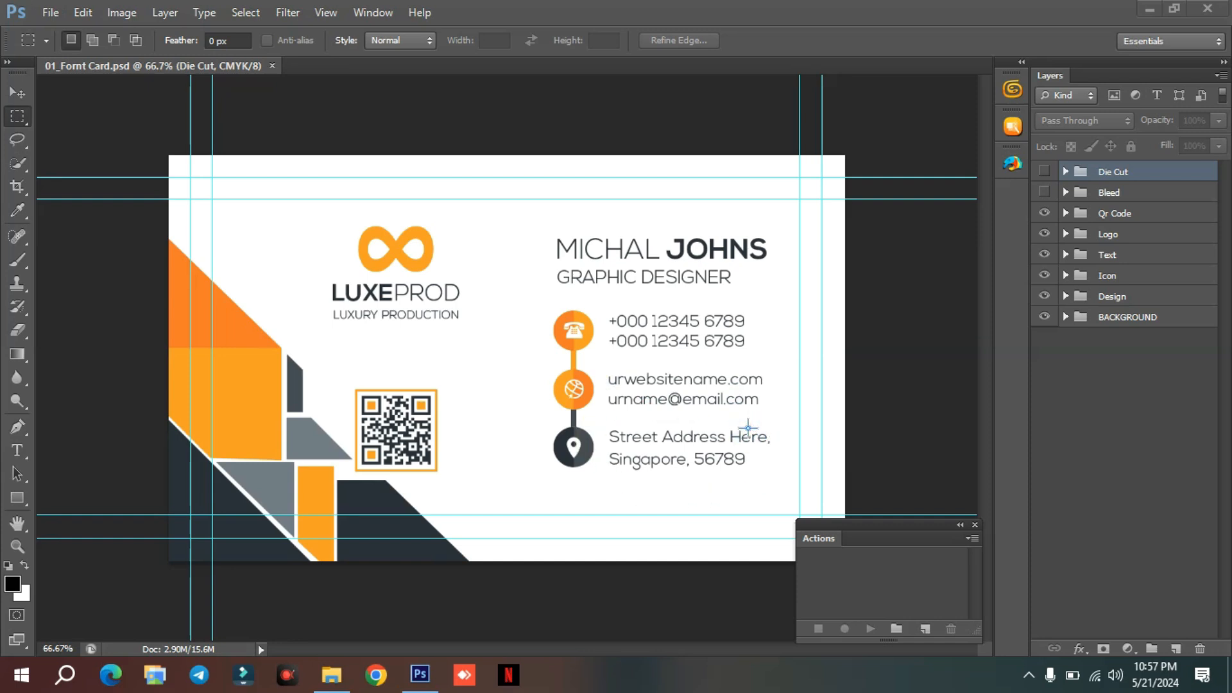
pyautogui.moveTo(765, 349)
pyautogui.mouseDown()
pyautogui.moveTo(796, 390)
pyautogui.moveTo(739, 413)
pyautogui.moveTo(536, 402)
pyautogui.moveTo(558, 365)
pyautogui.moveTo(762, 358)
pyautogui.mouseUp()
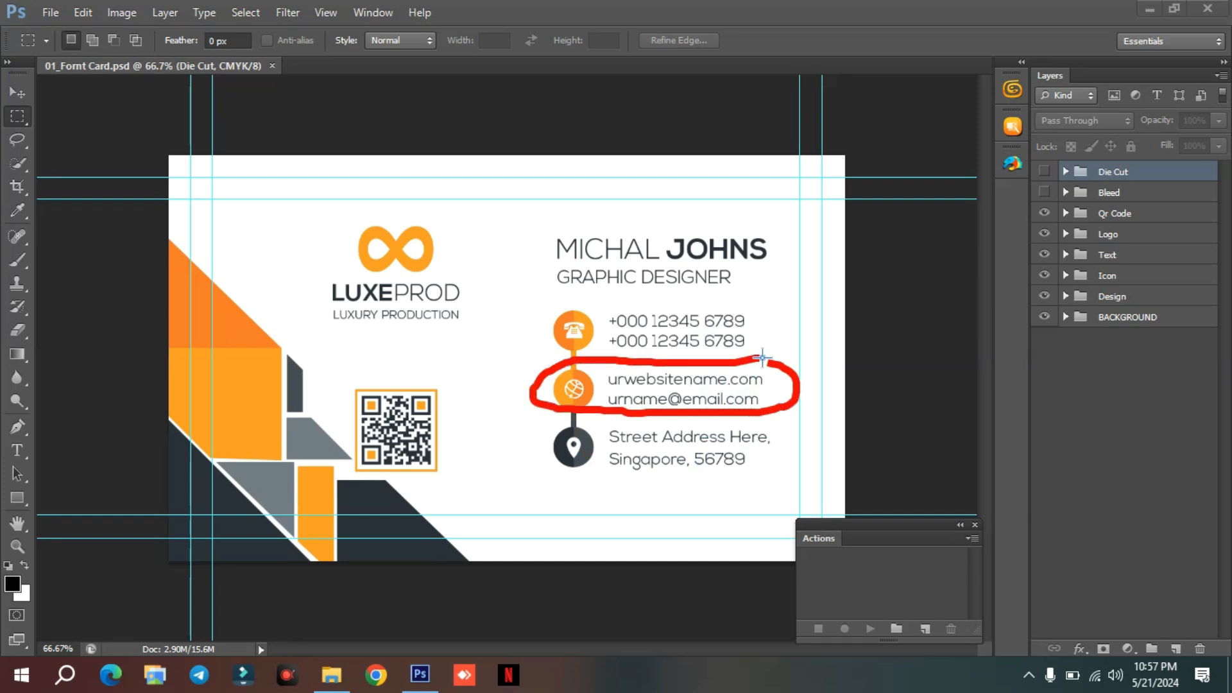
pyautogui.moveTo(434, 370)
pyautogui.mouseDown()
pyautogui.moveTo(458, 461)
pyautogui.moveTo(356, 480)
pyautogui.moveTo(336, 360)
pyautogui.moveTo(437, 371)
pyautogui.mouseUp()
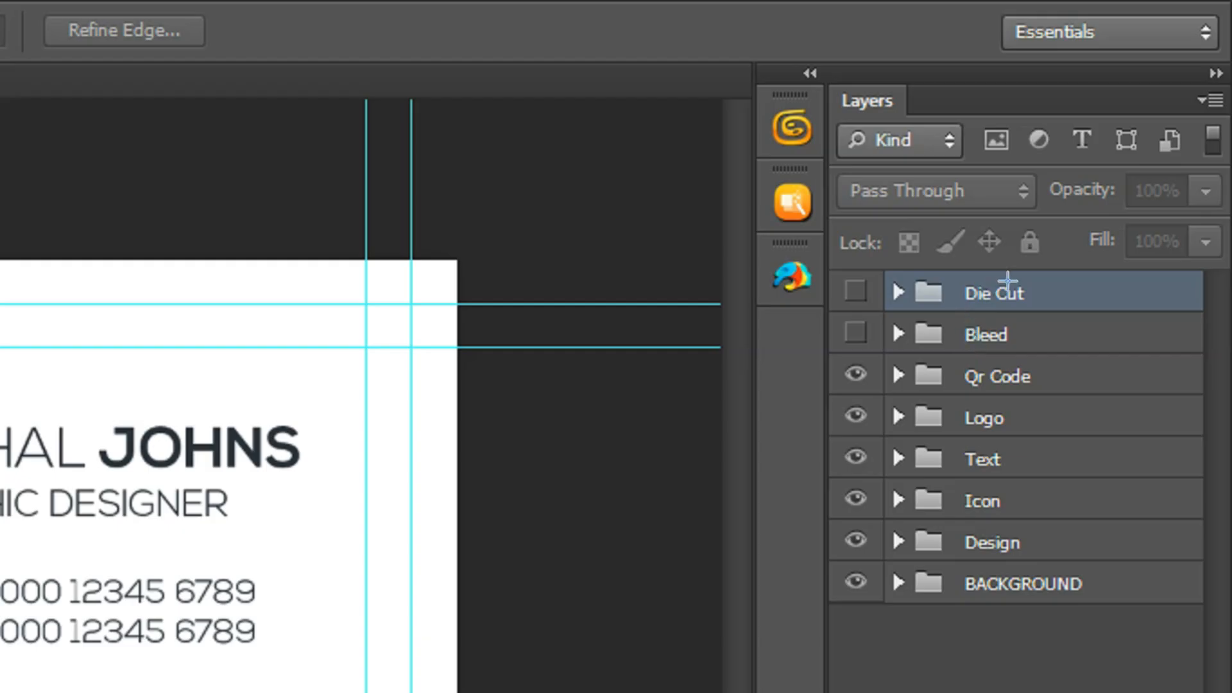
# Examine the front card's layer groups from Die Cut down to BACKGROUND.
pyautogui.moveTo(1142, 160)
pyautogui.mouseDown()
pyautogui.moveTo(1159, 184)
pyautogui.moveTo(1138, 314)
pyautogui.mouseUp()
pyautogui.moveTo(1050, 550)
pyautogui.mouseDown()
pyautogui.moveTo(845, 343)
pyautogui.moveTo(1007, 251)
pyautogui.mouseUp()
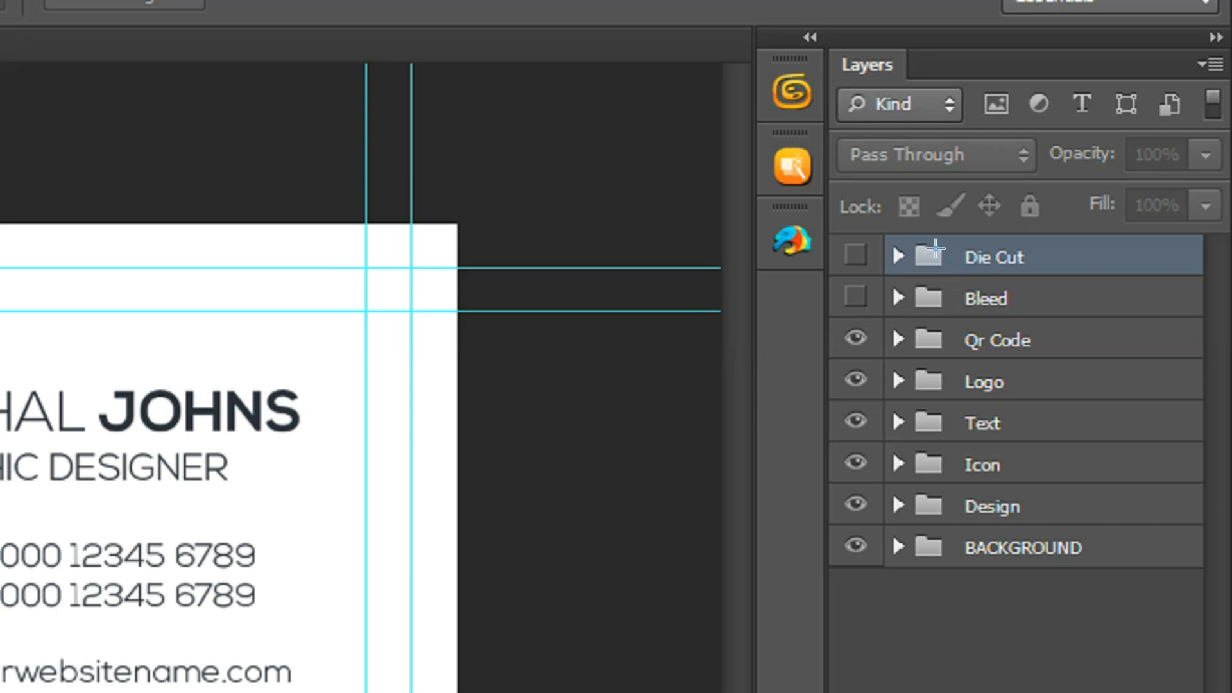
pyautogui.moveTo(1082, 162)
pyautogui.mouseDown()
pyautogui.moveTo(1081, 196)
pyautogui.moveTo(1015, 194)
pyautogui.moveTo(1070, 166)
pyautogui.mouseUp()
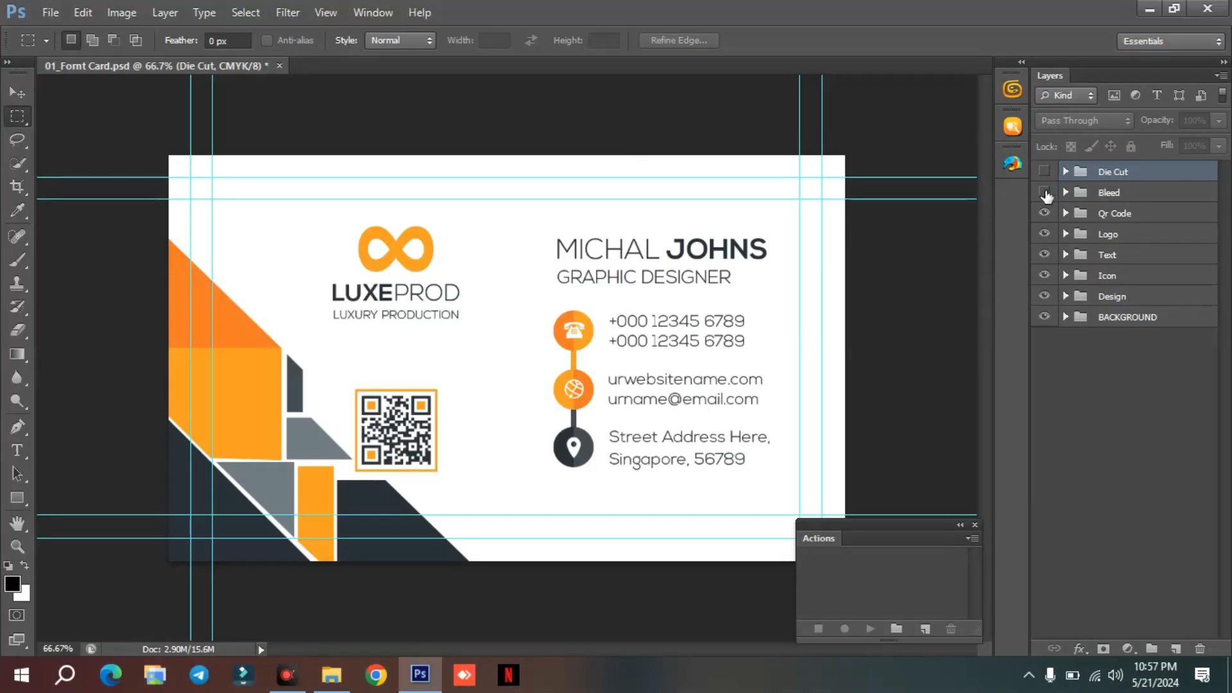
# Hide the guides and toggle the Bleed group to check the bleed, trim line and safety margin, leaving it hidden.
pyautogui.click(1045, 192)
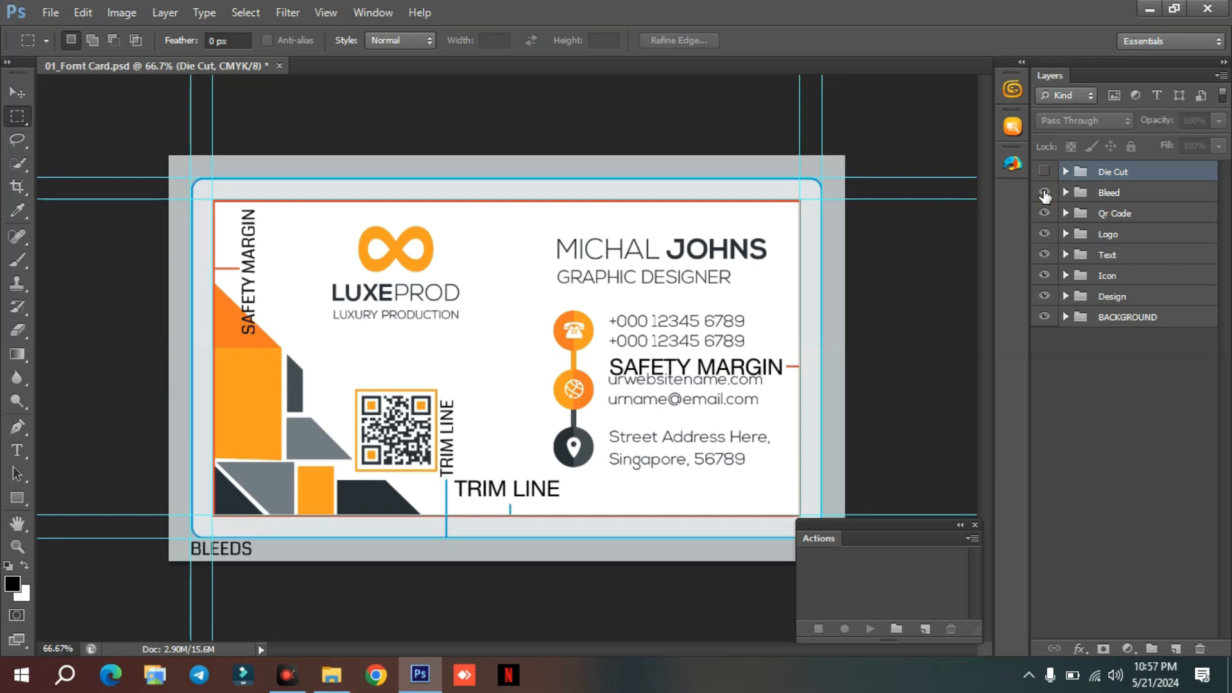
pyautogui.hotkey('ctrl', ';')
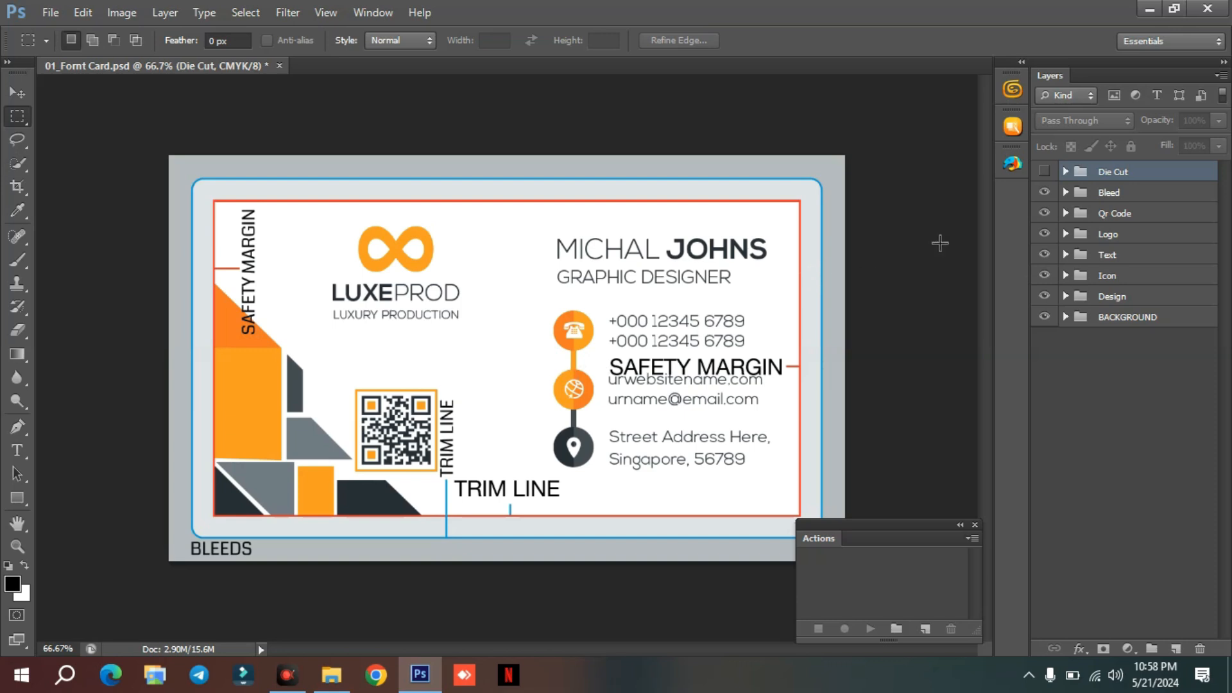
pyautogui.click(1044, 192)
pyautogui.click(1044, 192)
pyautogui.click(1044, 193)
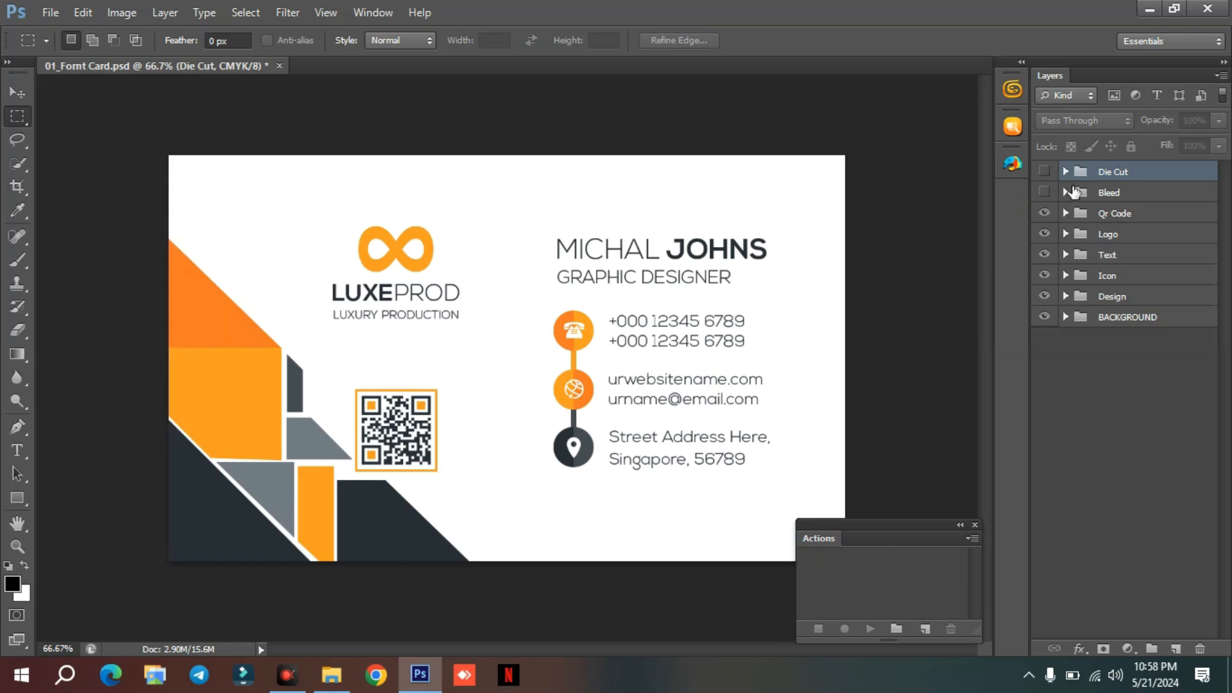
# Show the Die Cut group and examine its rounded cutting outline against the card's edges.
pyautogui.click(1044, 173)
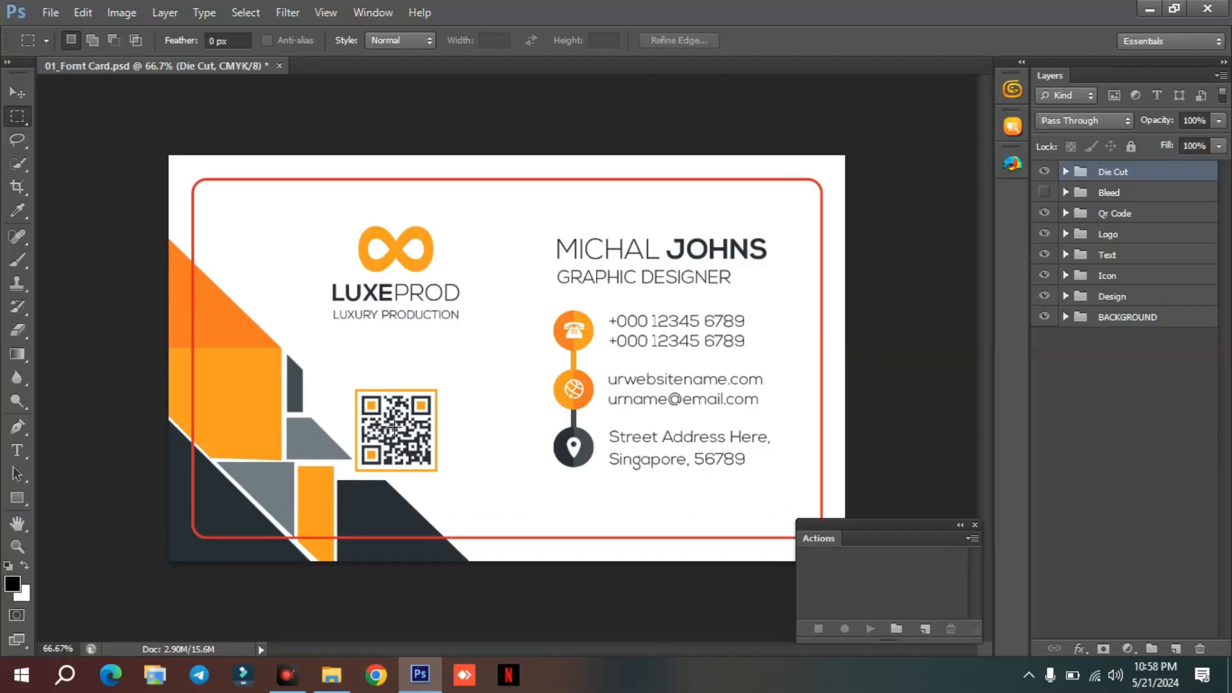
pyautogui.moveTo(165, 150); pyautogui.dragTo(206, 561)
pyautogui.moveTo(169, 147)
pyautogui.mouseDown()
pyautogui.moveTo(748, 133)
pyautogui.moveTo(853, 172)
pyautogui.moveTo(144, 172)
pyautogui.moveTo(453, 149)
pyautogui.moveTo(618, 159)
pyautogui.mouseUp()
pyautogui.press('Escape')
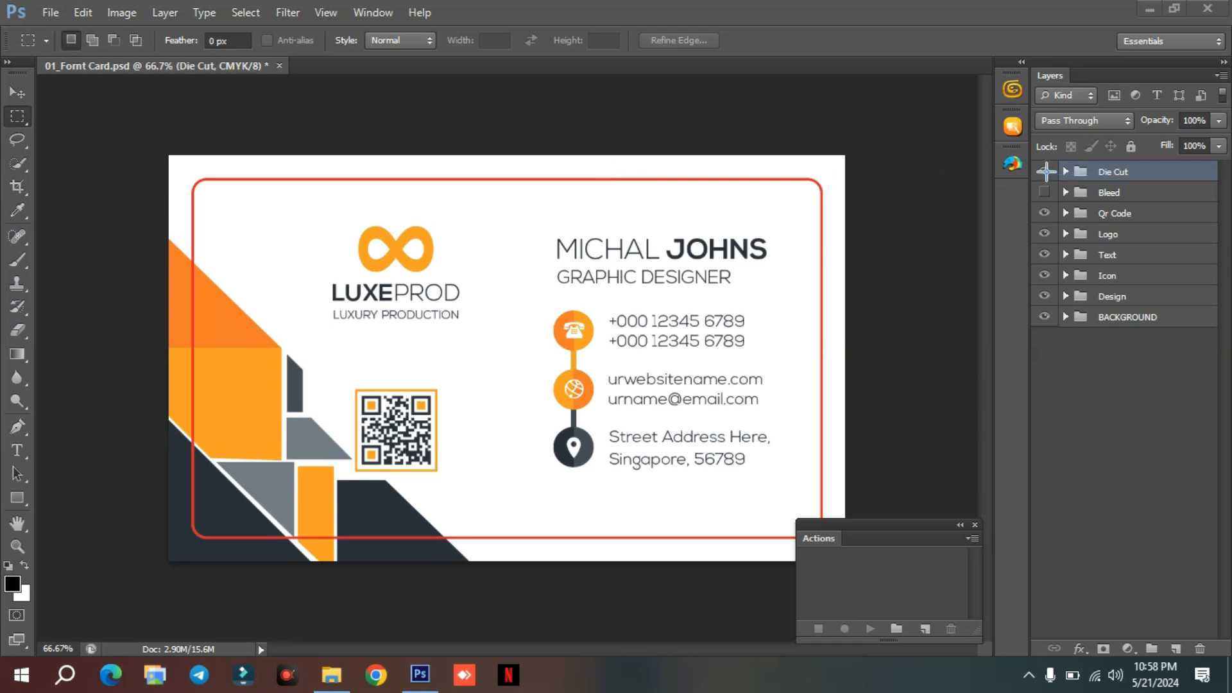
# Toggle the Die Cut group off and on and trace its rounded cutting outline with a rectangular marquee.
pyautogui.click(1044, 172)
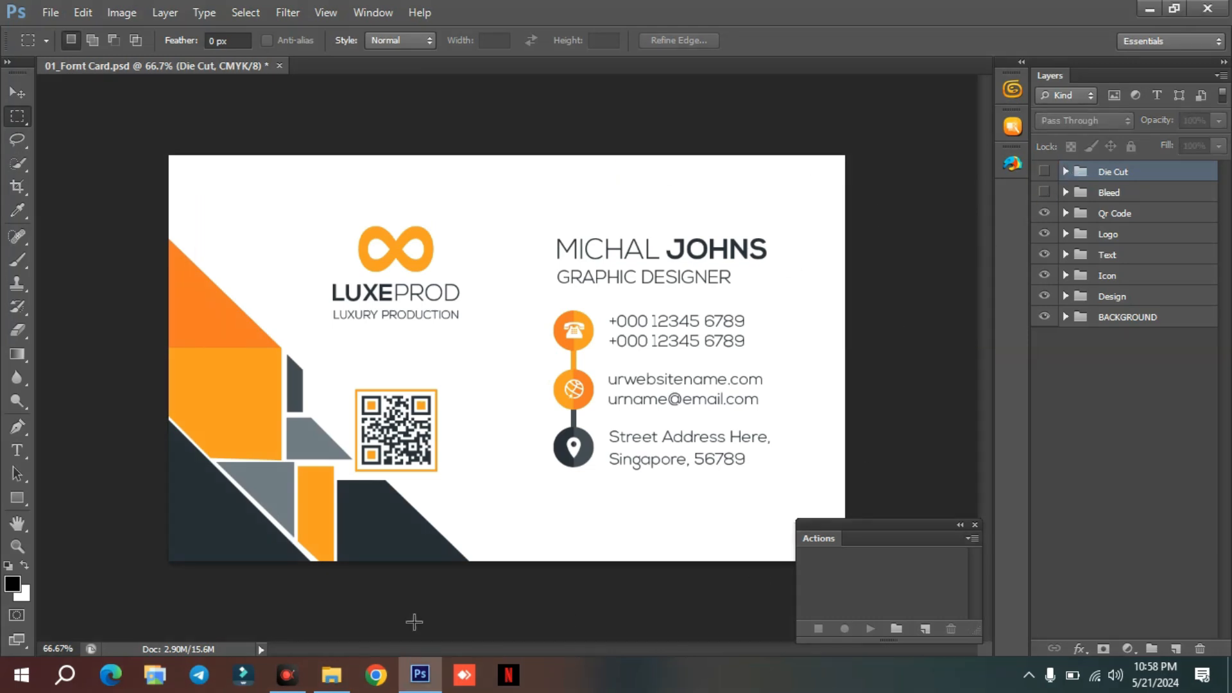
pyautogui.click(1044, 172)
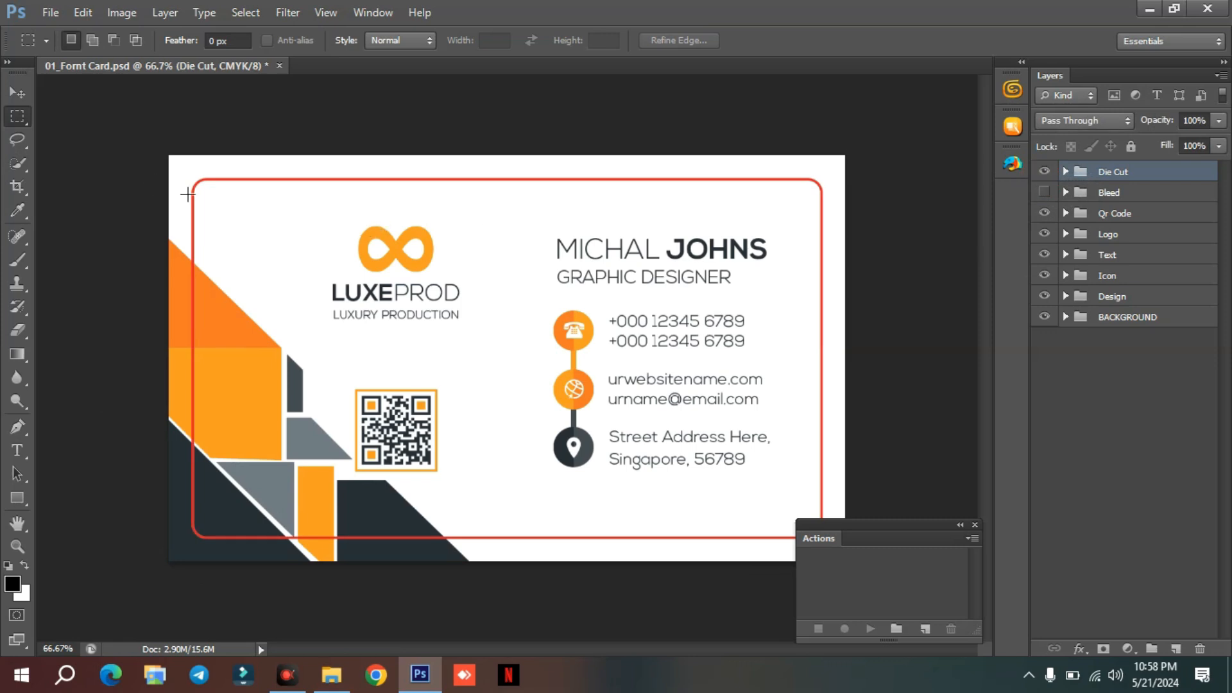
pyautogui.moveTo(192, 187); pyautogui.dragTo(824, 513)
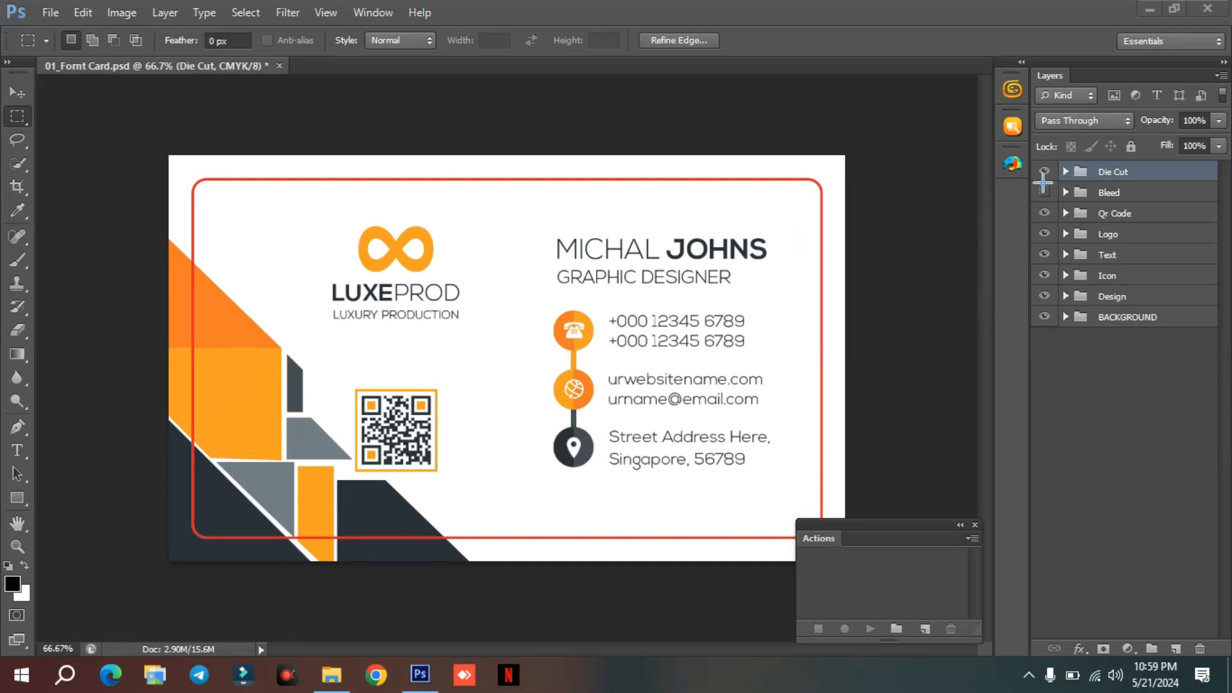
pyautogui.click(780, 311)
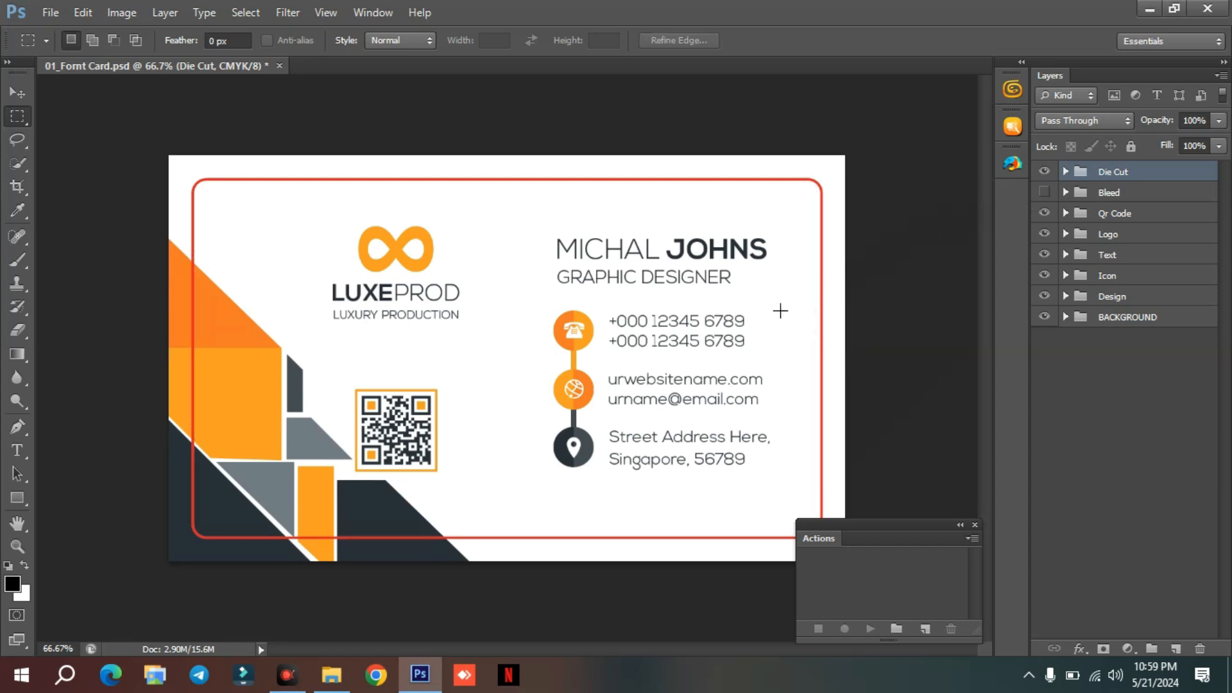
pyautogui.scroll(3, 779, 309)
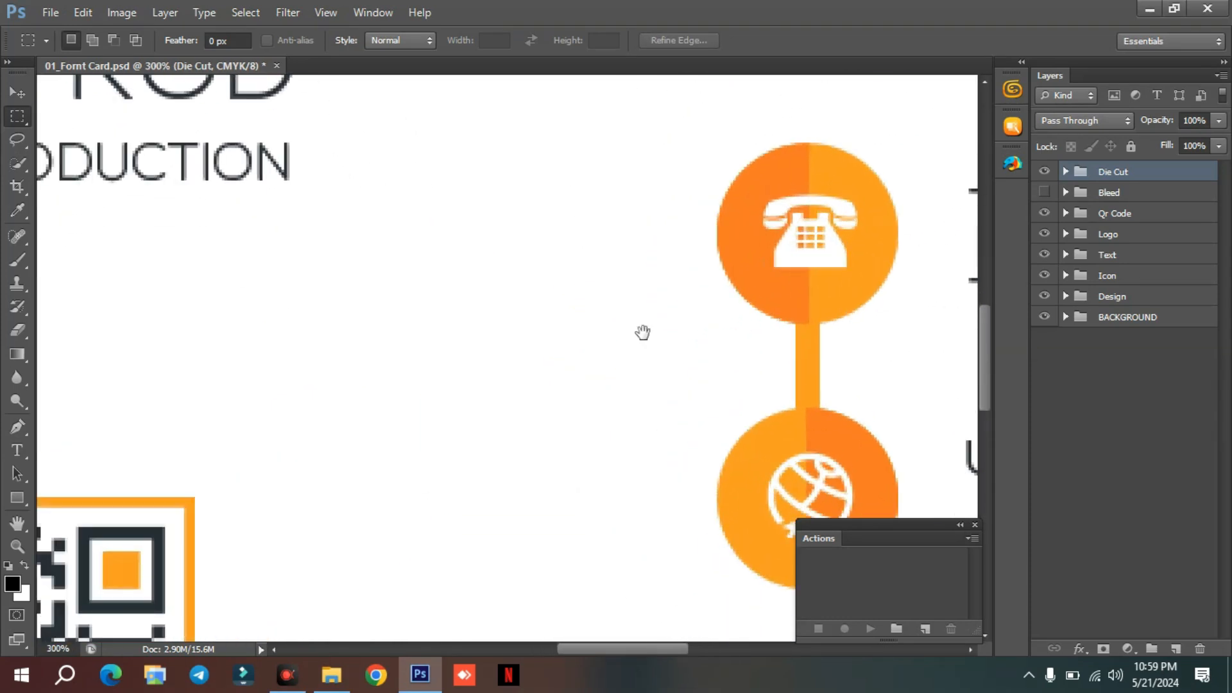
pyautogui.moveTo(424, 345); pyautogui.dragTo(701, 552)
pyautogui.press('v')
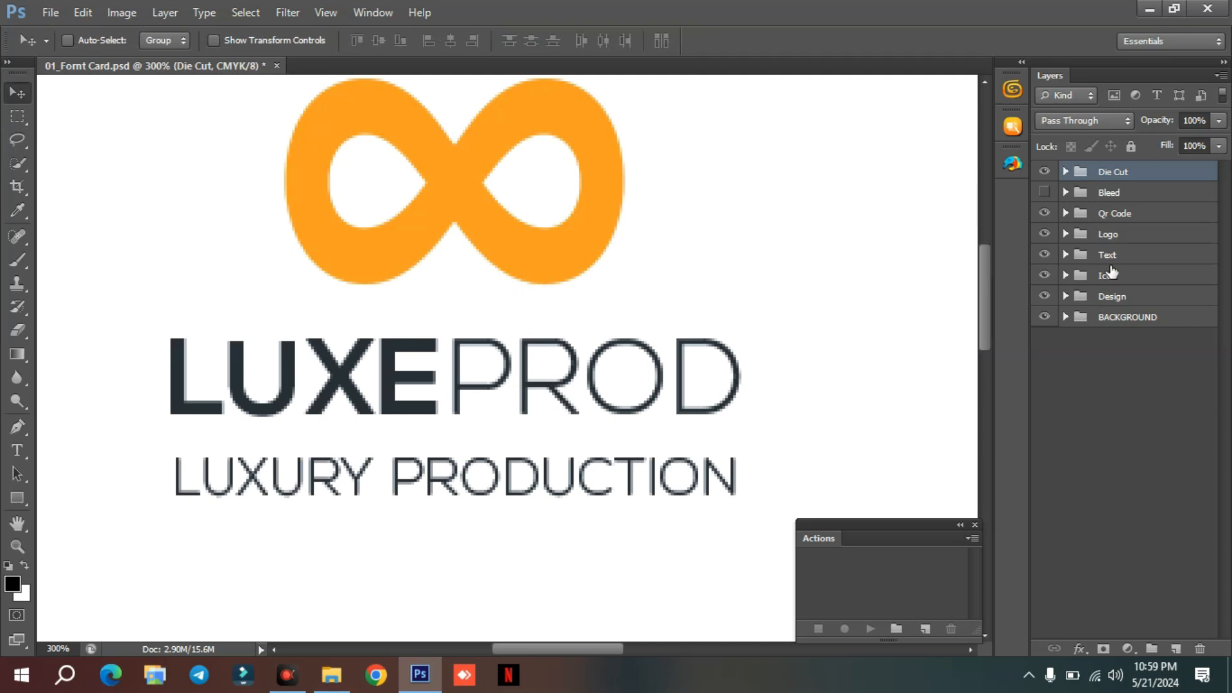
pyautogui.press('Tab')
pyautogui.press('Tab')
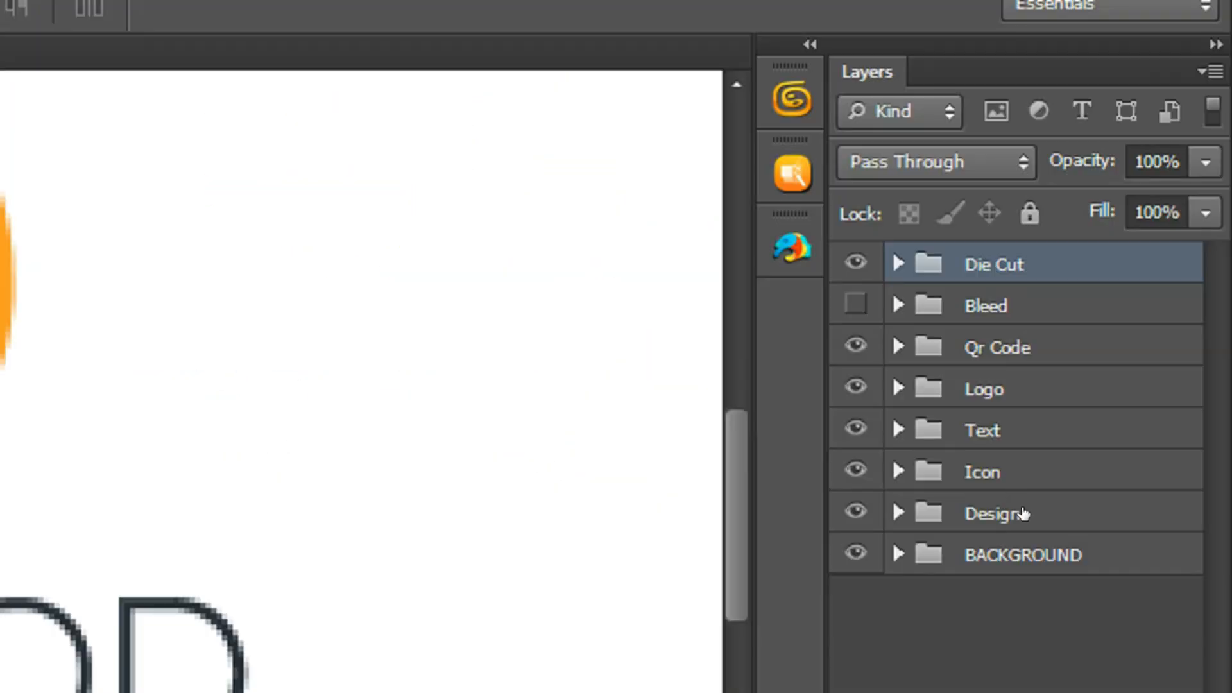
# Select the Qr Code group and toggle its visibility off and on to check which part of the card it holds.
pyautogui.click(992, 344)
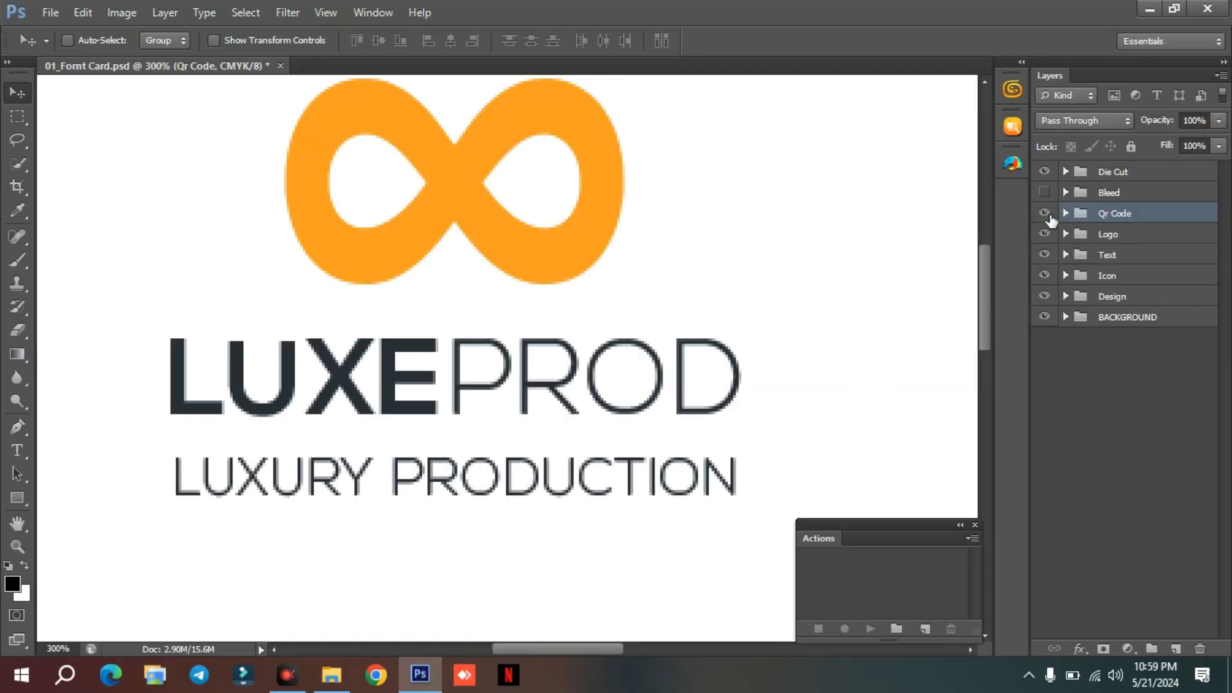
pyautogui.hotkey('ctrl', '-')
pyautogui.hotkey('ctrl', '-')
pyautogui.hotkey('ctrl', '-')
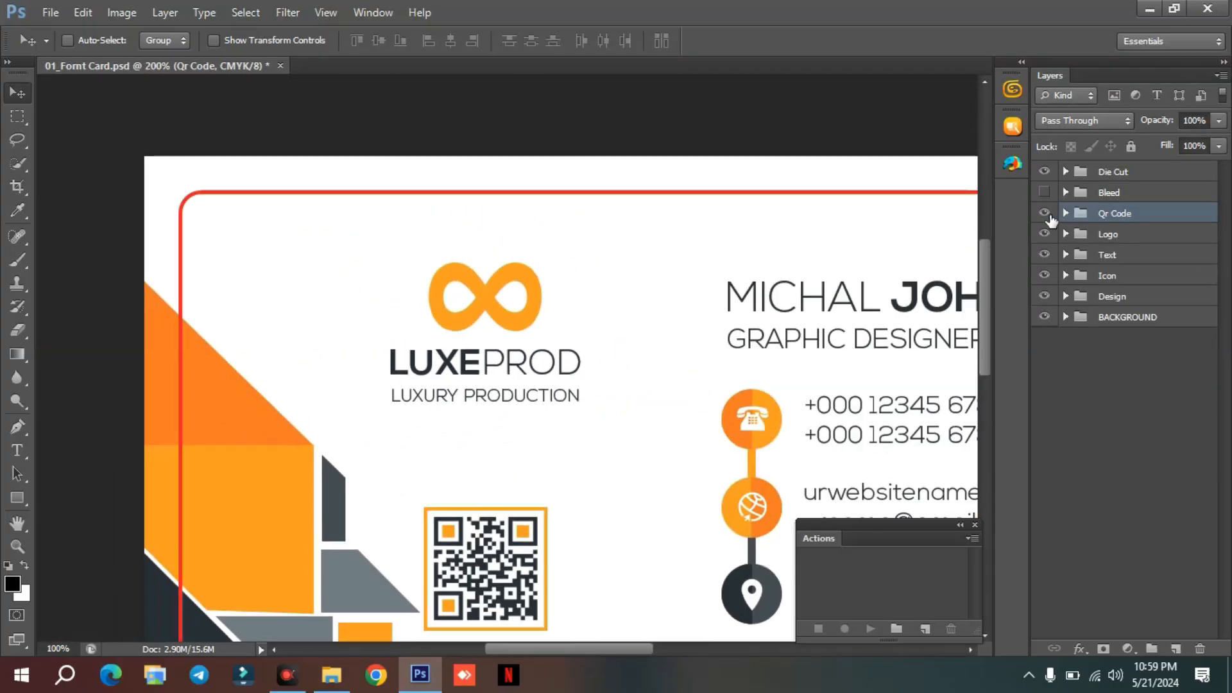
pyautogui.scroll(-1, 770, 391)
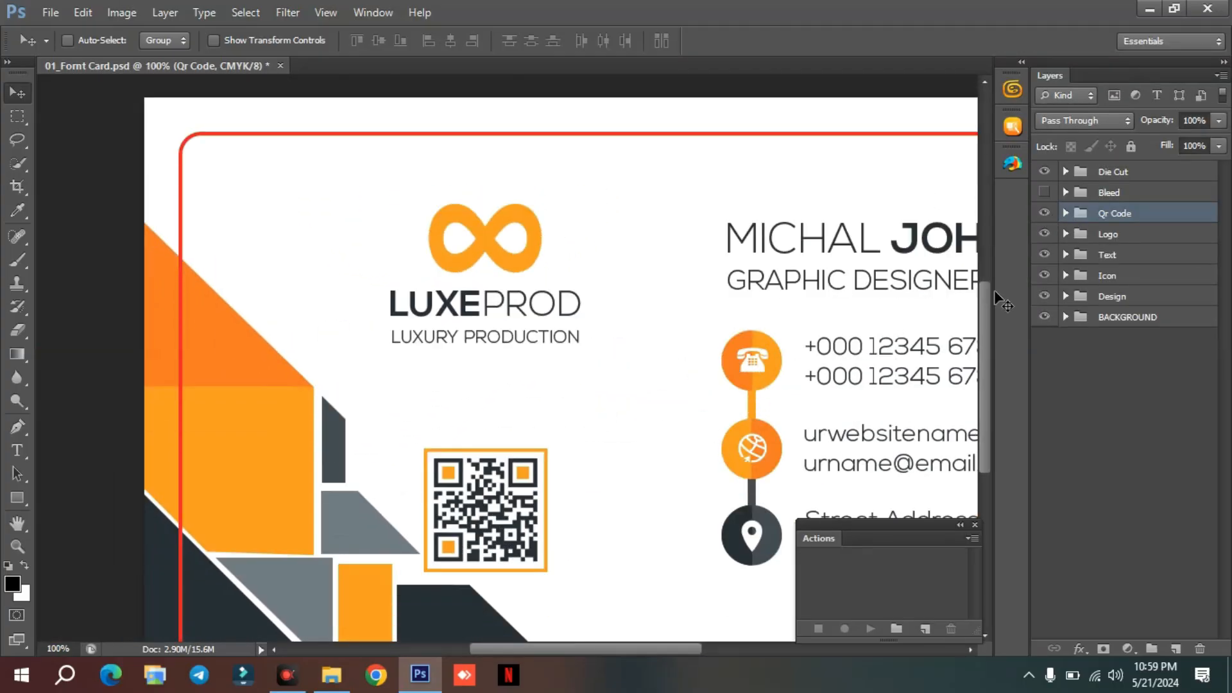
pyautogui.scroll(-2, 898, 308)
pyautogui.click(1044, 213)
pyautogui.click(1044, 213)
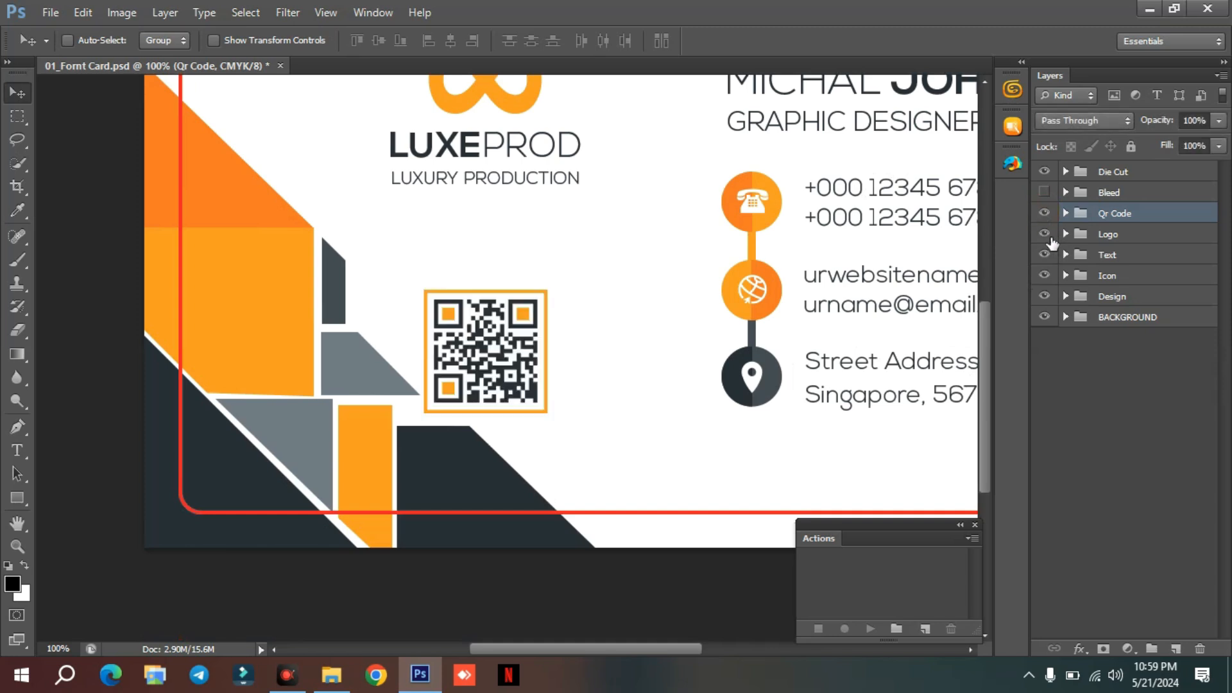
# Toggle the Logo group to check its content, then leave both the Logo and Qr Code groups hidden.
pyautogui.scroll(1, 831, 311)
pyautogui.click(1044, 235)
pyautogui.click(1044, 235)
pyautogui.click(1044, 235)
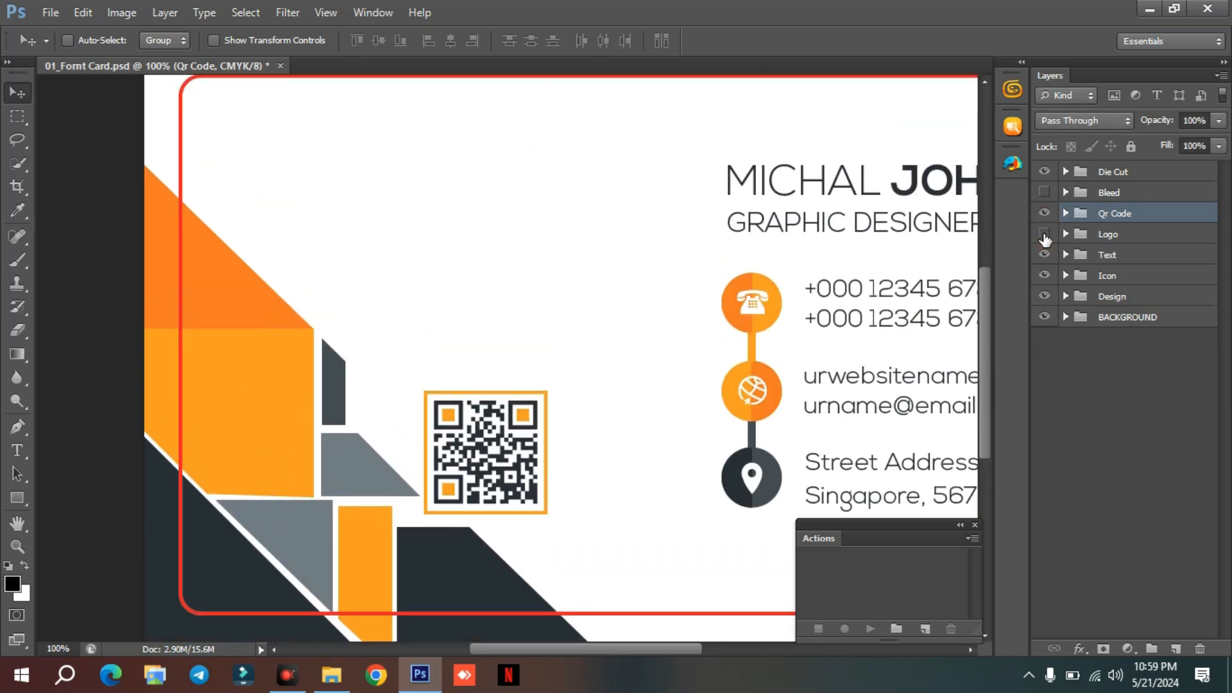
pyautogui.click(1043, 235)
pyautogui.moveTo(1043, 213); pyautogui.dragTo(1044, 235)
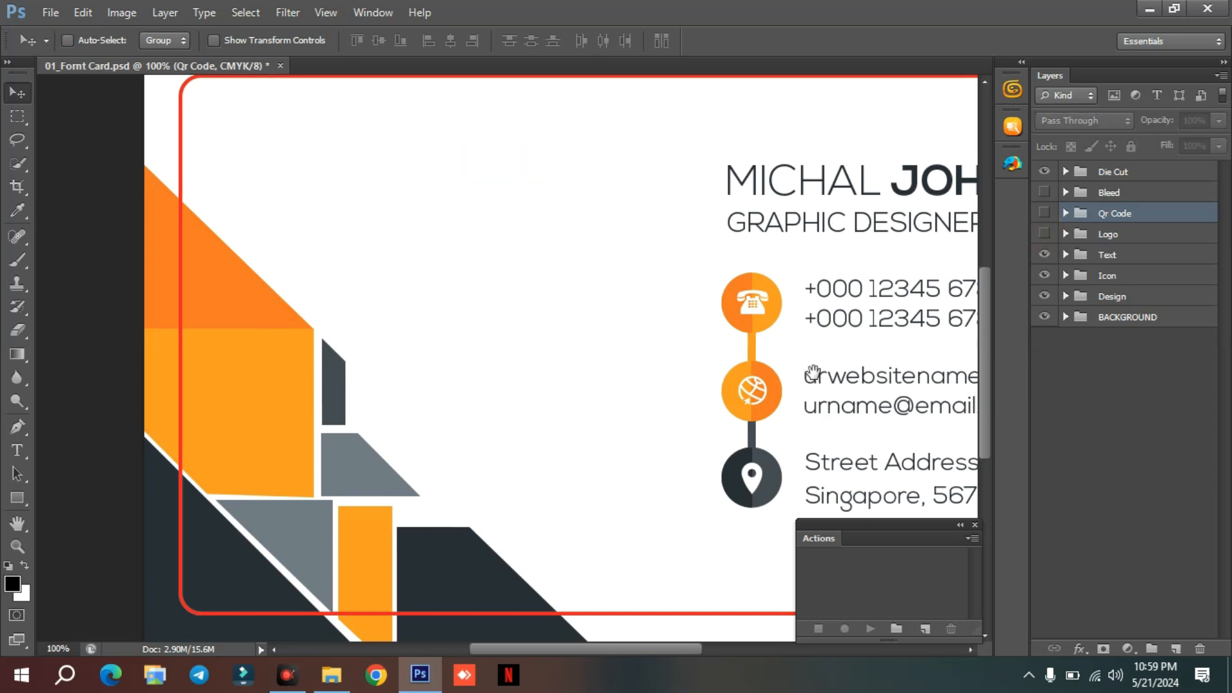
# Toggle the Text group to check the name, job title and contact lines, leaving it hidden.
pyautogui.hscroll(5, 811, 387)
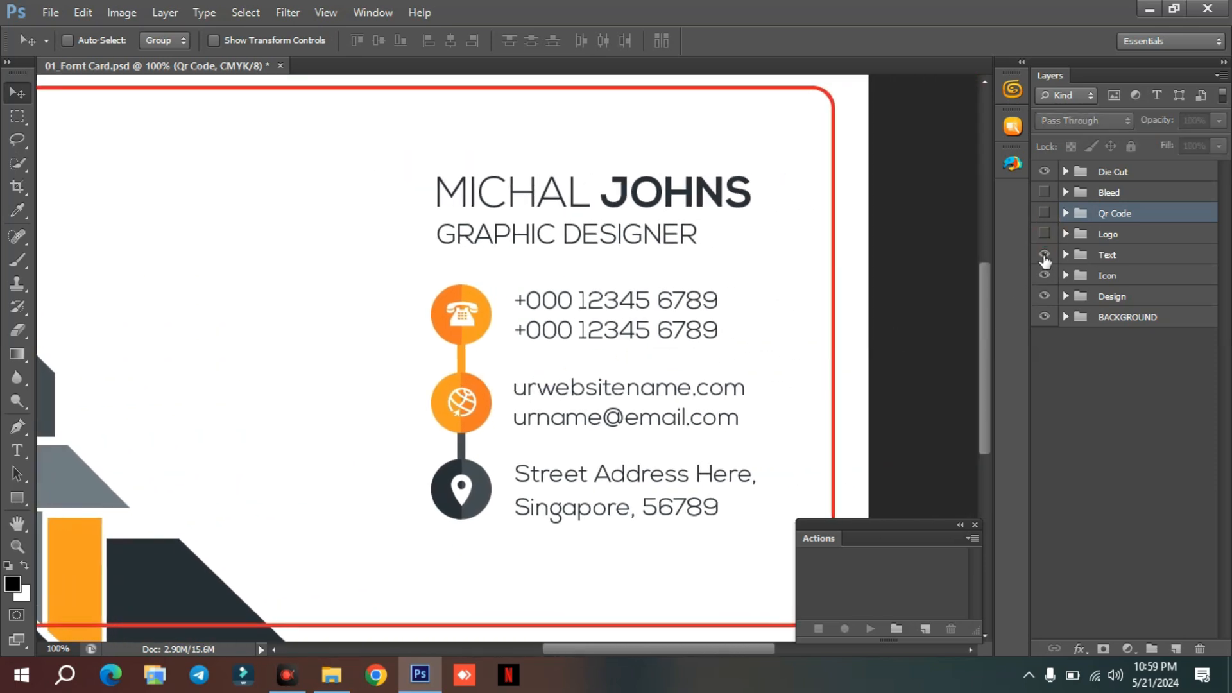
pyautogui.click(1044, 255)
pyautogui.click(1045, 255)
pyautogui.click(1044, 255)
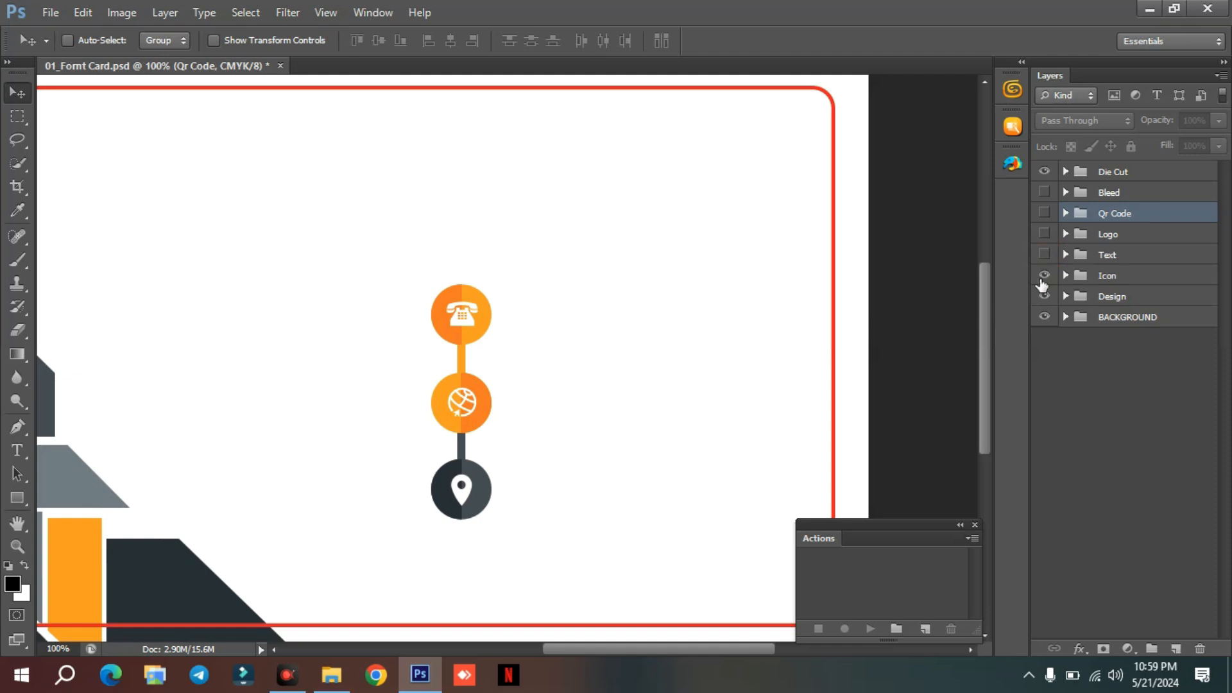
# Toggle the Icon group to check the contact icons, then leave both the Icon and Design groups hidden.
pyautogui.click(1043, 276)
pyautogui.click(1043, 278)
pyautogui.click(1043, 277)
pyautogui.hotkey('ctrl', '-')
pyautogui.click(1045, 297)
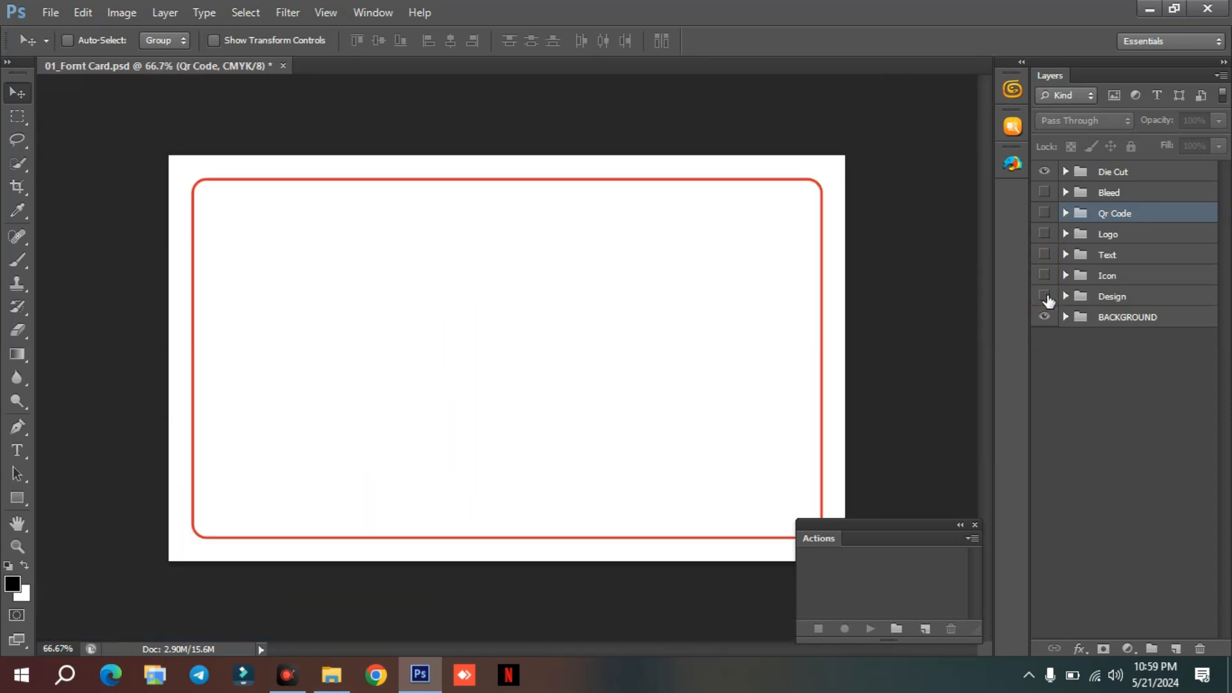
# Toggle the BACKGROUND group to check the card's base, then show the groups from Design up to Qr Code again.
pyautogui.click(1044, 317)
pyautogui.click(1044, 317)
pyautogui.click(1044, 316)
pyautogui.click(1044, 317)
pyautogui.moveTo(1043, 297); pyautogui.dragTo(1046, 202)
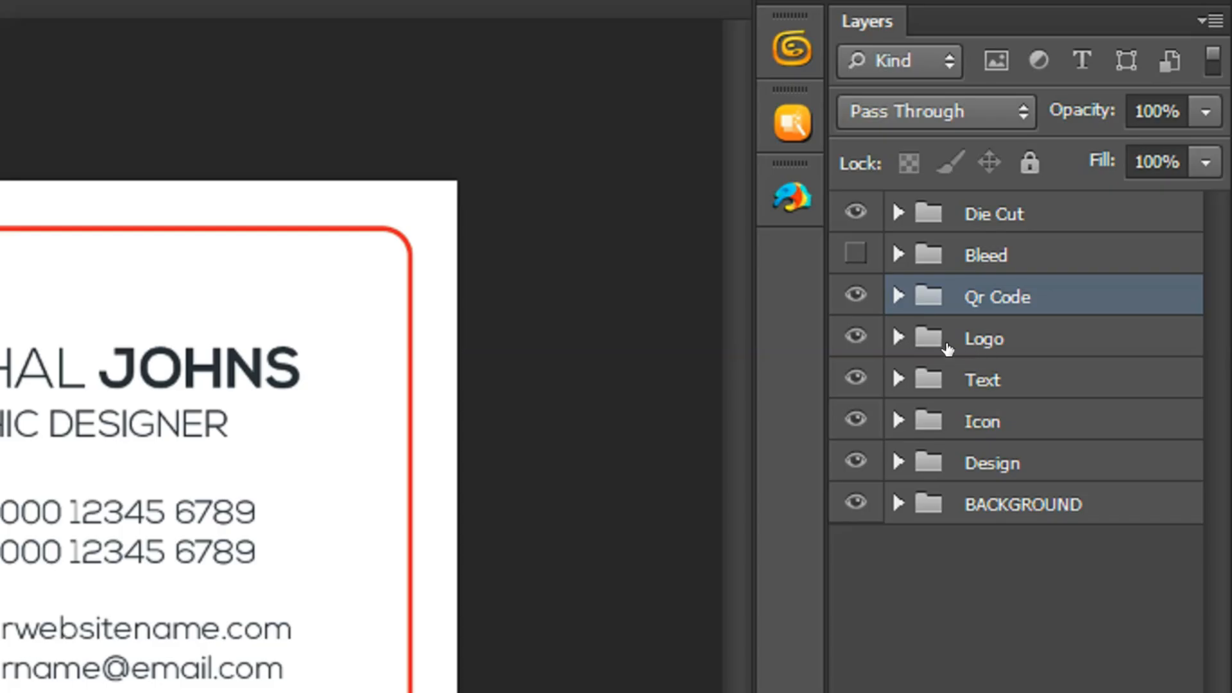
# Expand the Logo group, examine its LUXEPROD and LUXURY PRODUCTION text layers, and select its Logo shape layer.
pyautogui.click(972, 343)
pyautogui.click(898, 337)
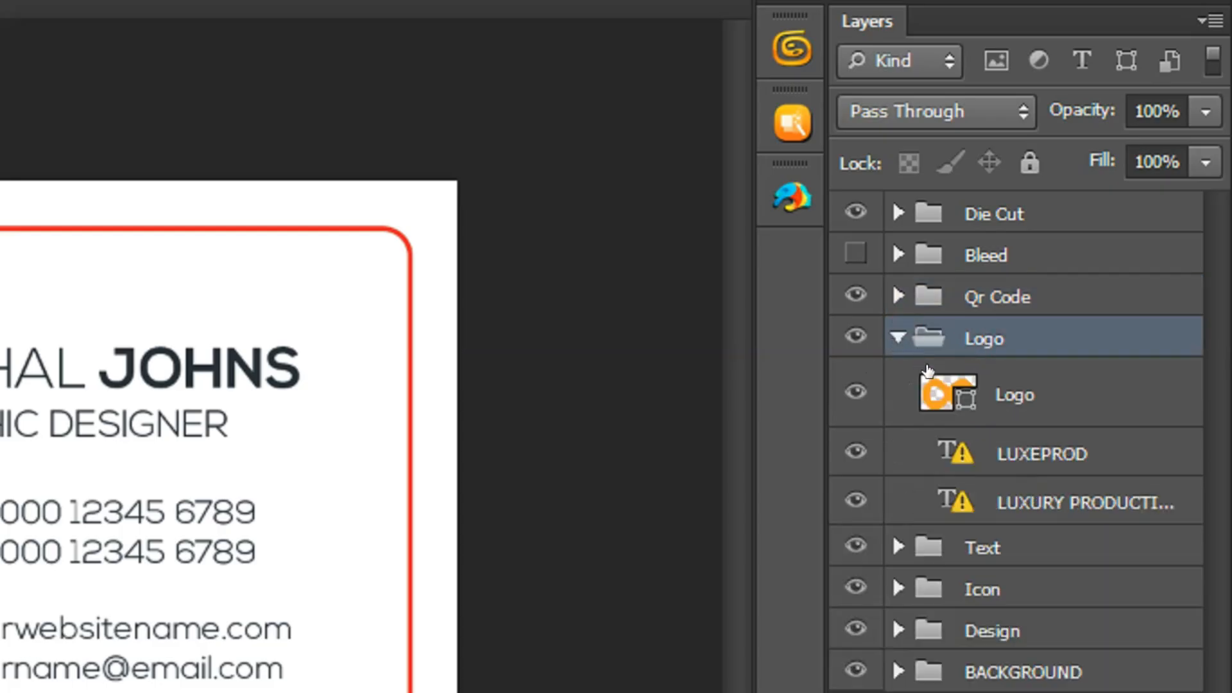
pyautogui.click(1012, 395)
pyautogui.click(1010, 456)
pyautogui.click(1029, 510)
pyautogui.click(1018, 452)
pyautogui.click(1020, 393)
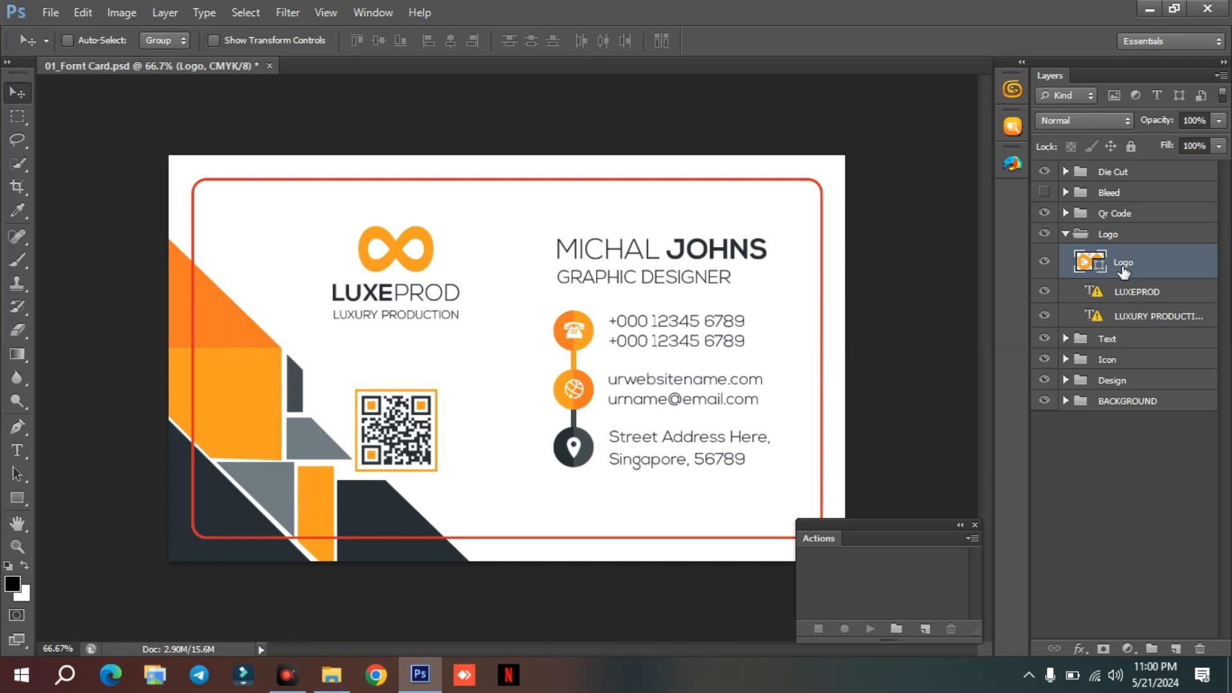
# Place the my logo image in the Logo group and scale it down over the infinity symbol above LUXEPROD.
pyautogui.click(45, 12)
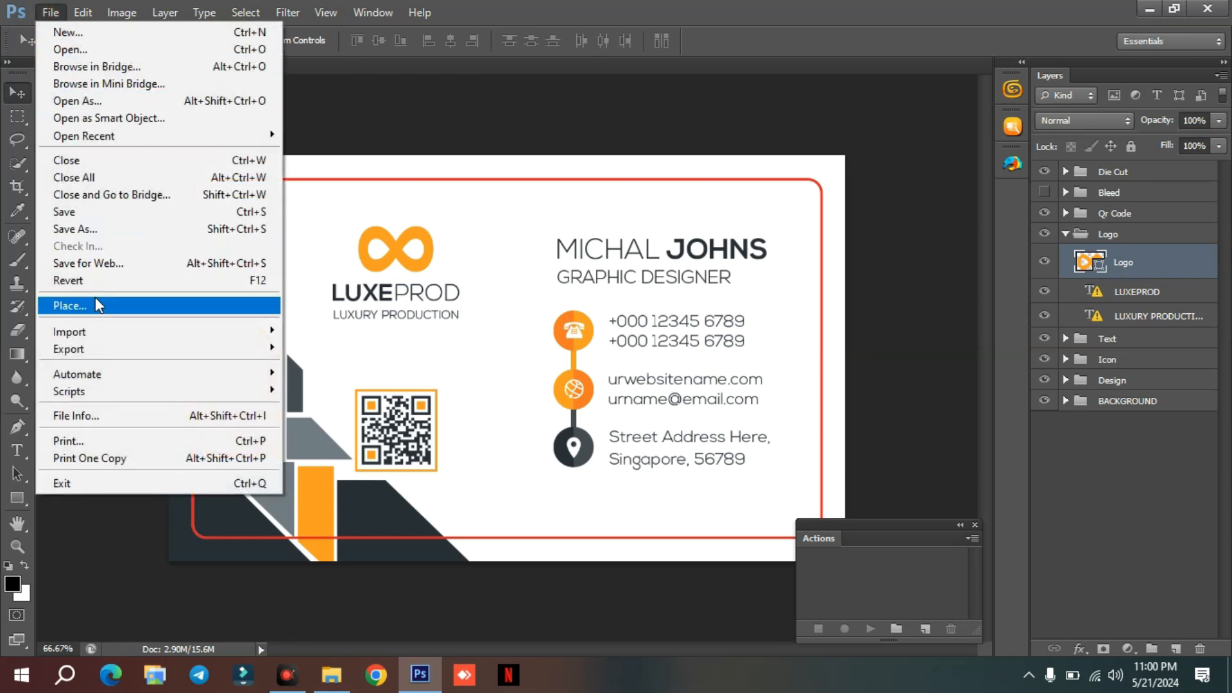
pyautogui.click(80, 307)
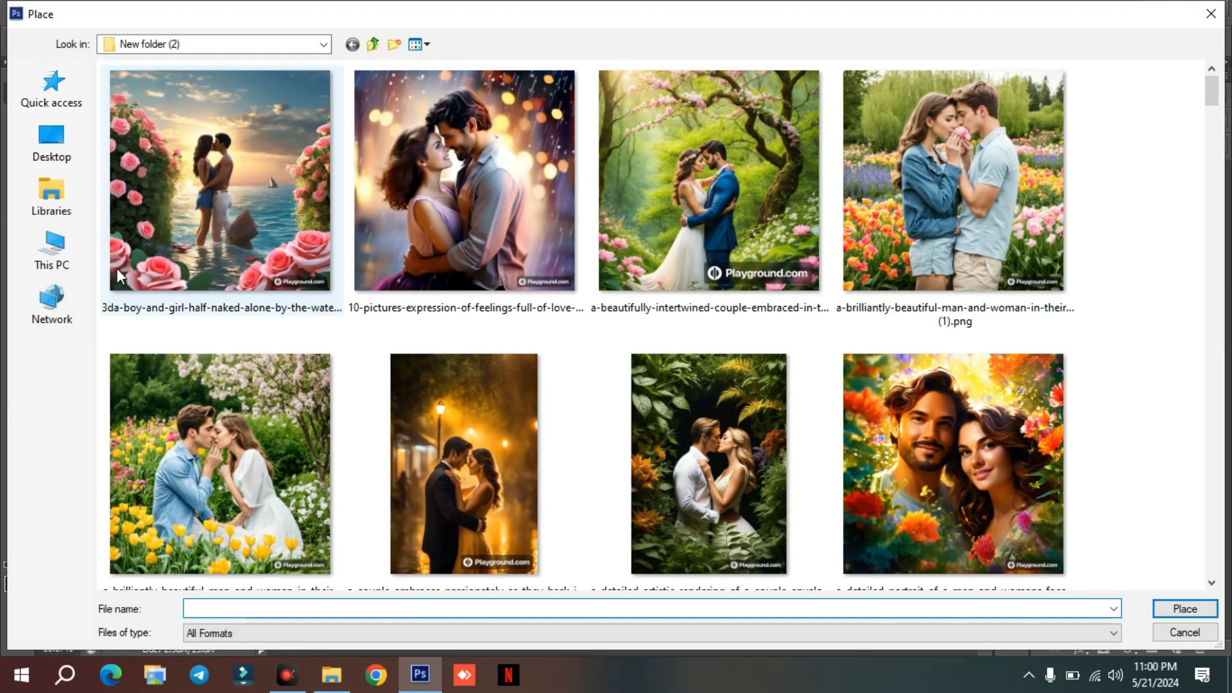
pyautogui.click(52, 252)
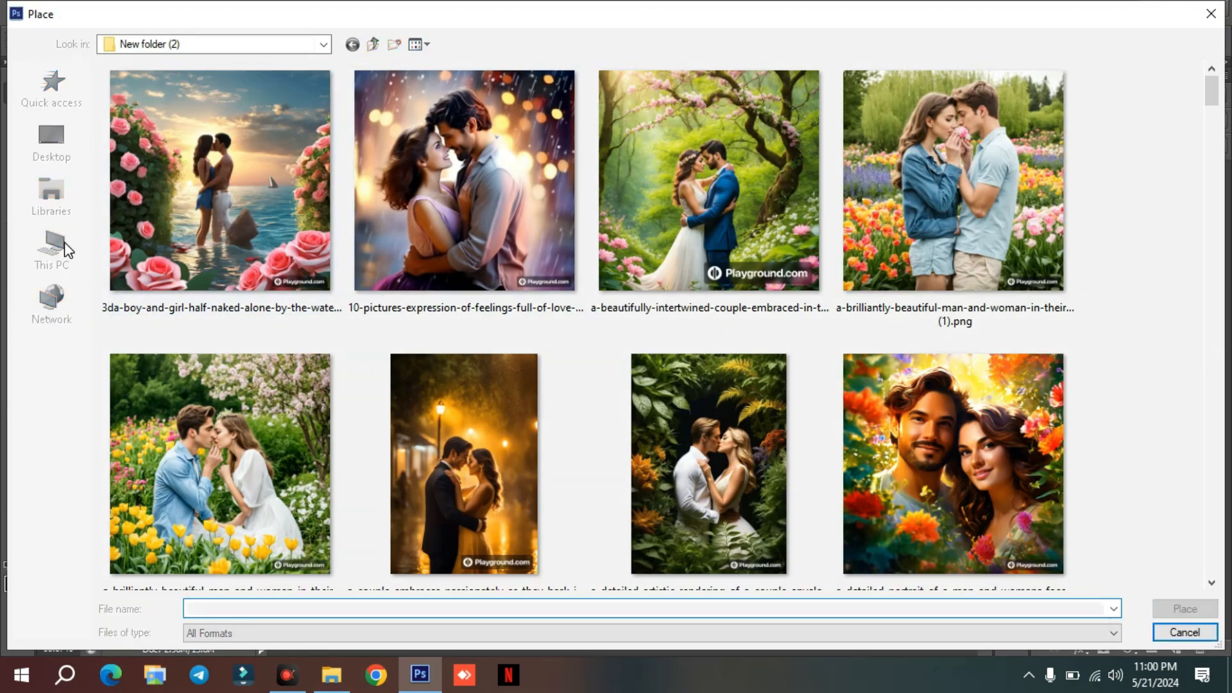
pyautogui.doubleClick(410, 217)
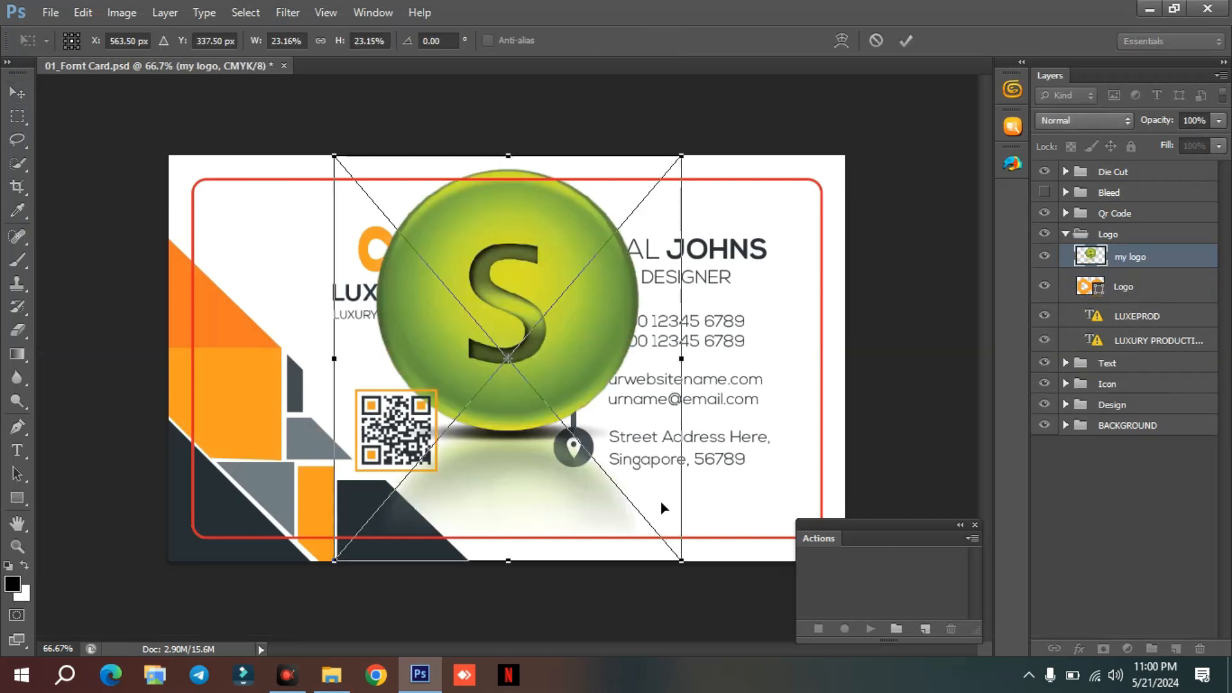
pyautogui.moveTo(679, 557); pyautogui.dragTo(421, 302)
pyautogui.moveTo(413, 220); pyautogui.dragTo(419, 247)
pyautogui.press('Return')
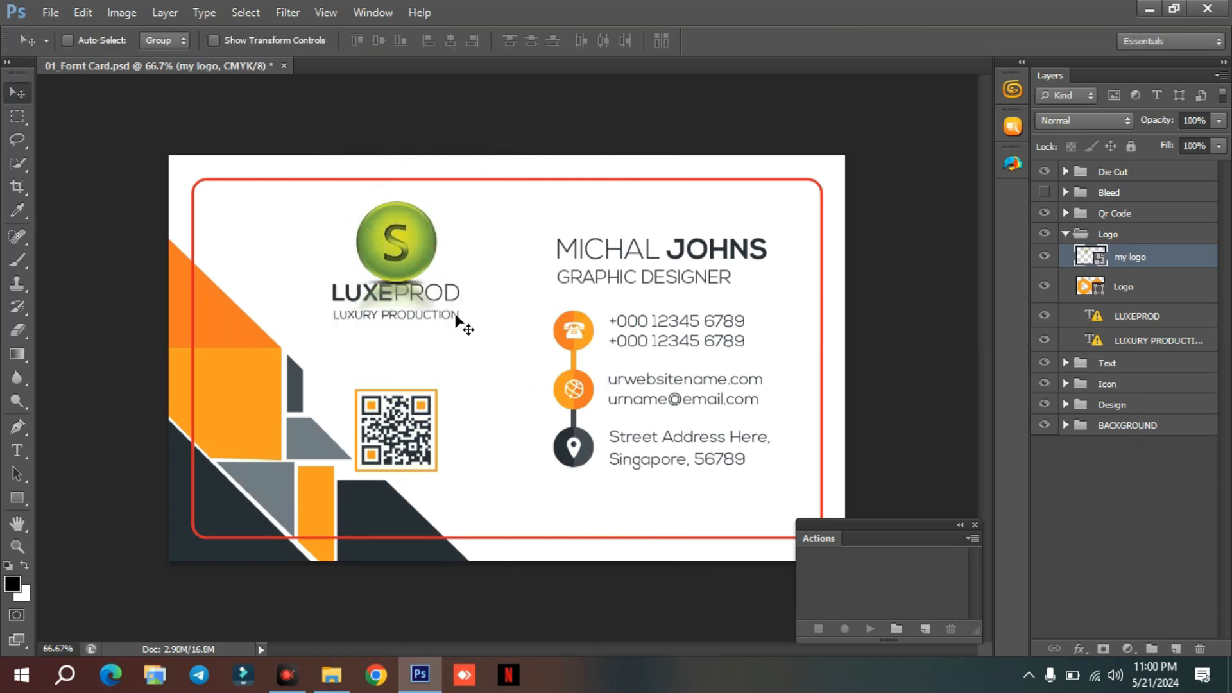
# Scale the my logo image down to about 6.4% and nudge it right to centre it above LUXEPROD.
pyautogui.hotkey('ctrl', 't')
pyautogui.moveTo(456, 315); pyautogui.dragTo(423, 260)
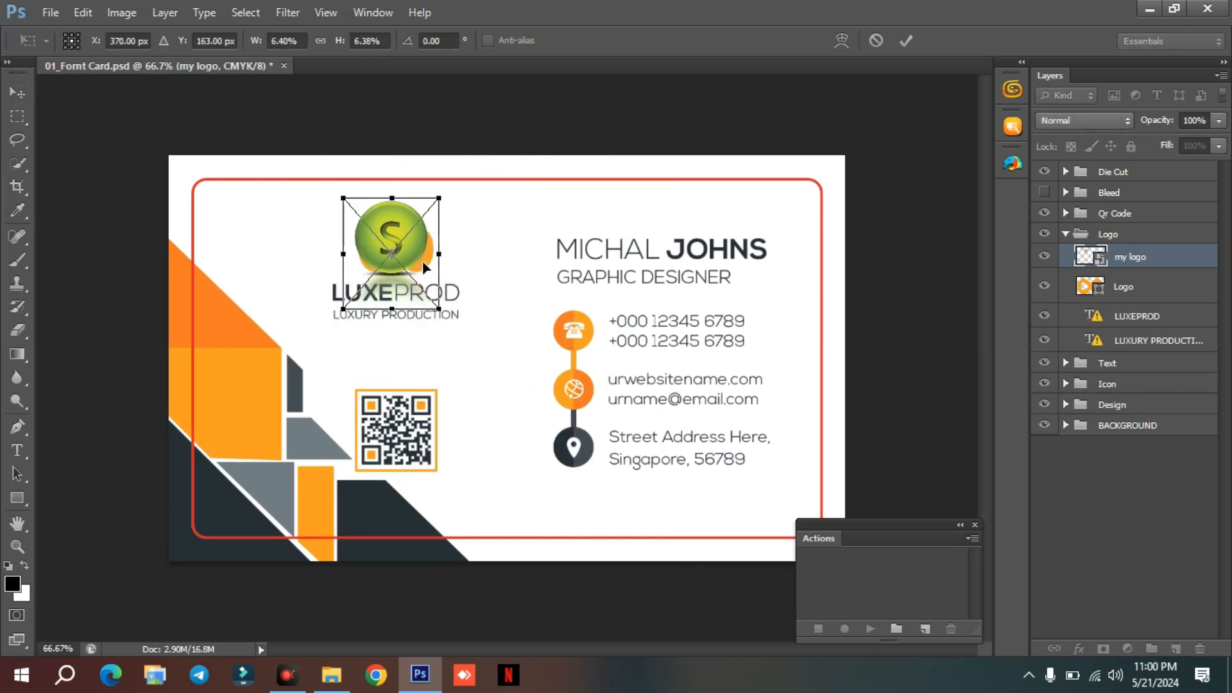
pyautogui.press('Return')
pyautogui.press('Right')
pyautogui.press('Right')
pyautogui.press('Right')
pyautogui.press('Right')
pyautogui.press('Right')
pyautogui.press('Right')
pyautogui.press('Right')
pyautogui.press('Right')
pyautogui.press('Right')
pyautogui.press('Right')
pyautogui.press('Right')
pyautogui.press('Right')
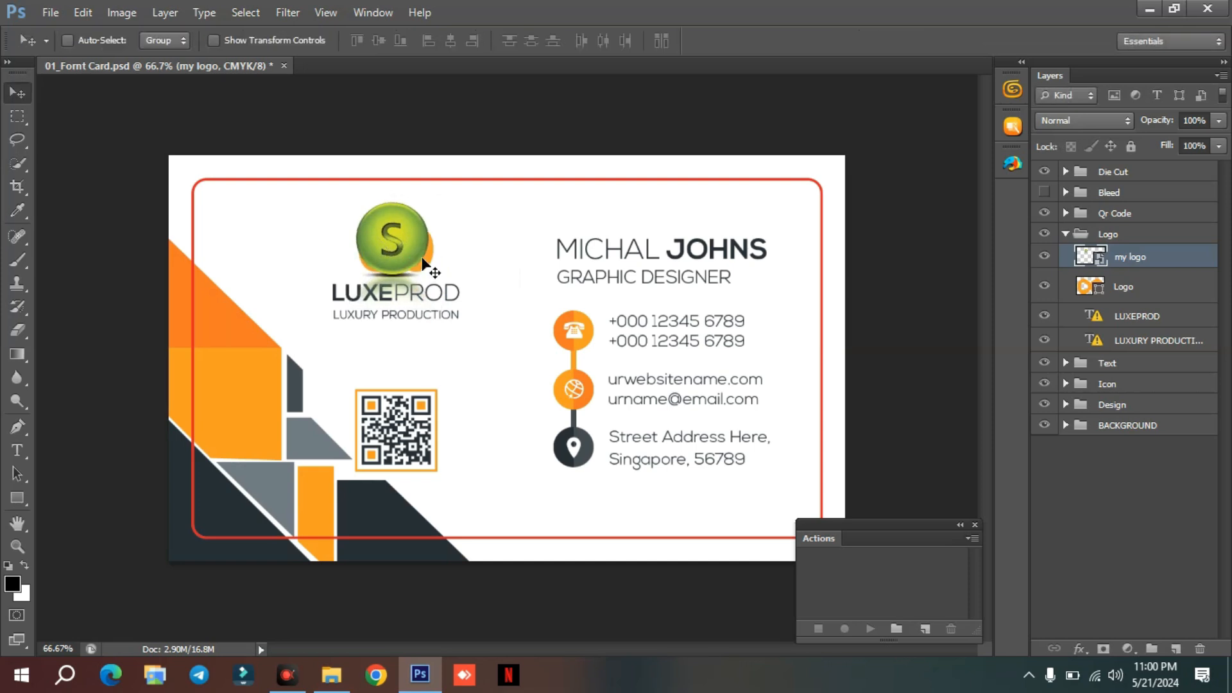
# Hide the original Logo shape layer and move the my logo layer below both text layers in the Logo group.
pyautogui.hotkey('ctrl', '+')
pyautogui.hotkey('ctrl', '+')
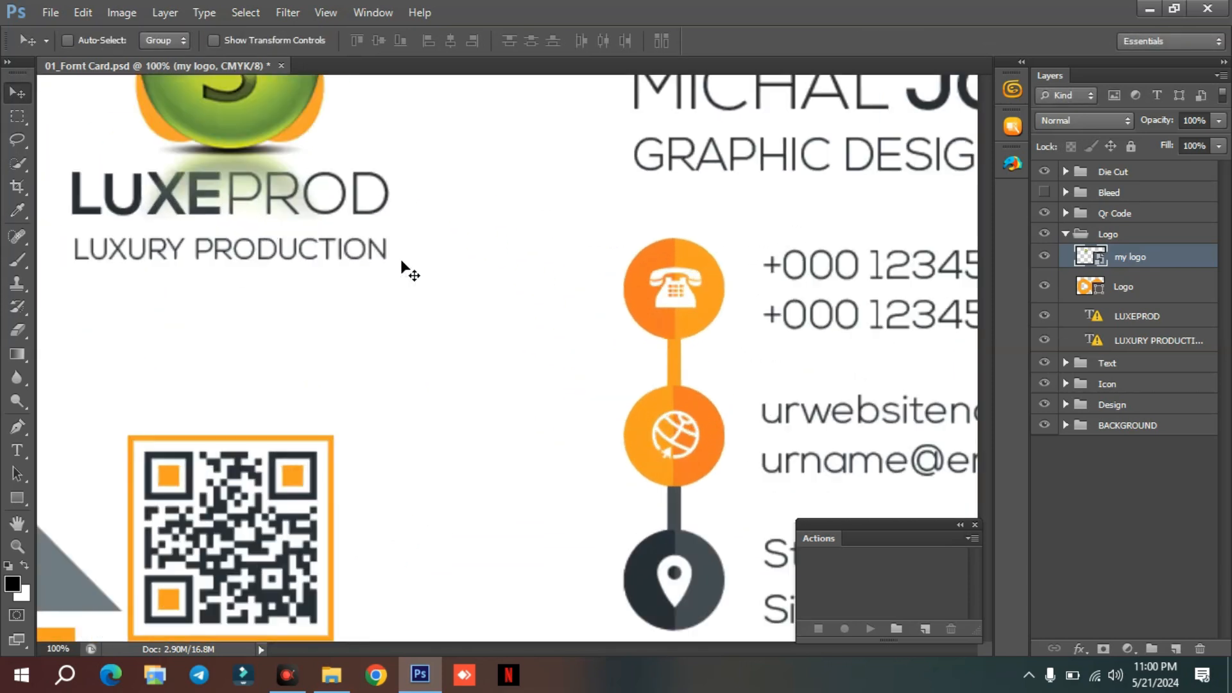
pyautogui.moveTo(294, 247); pyautogui.dragTo(555, 420)
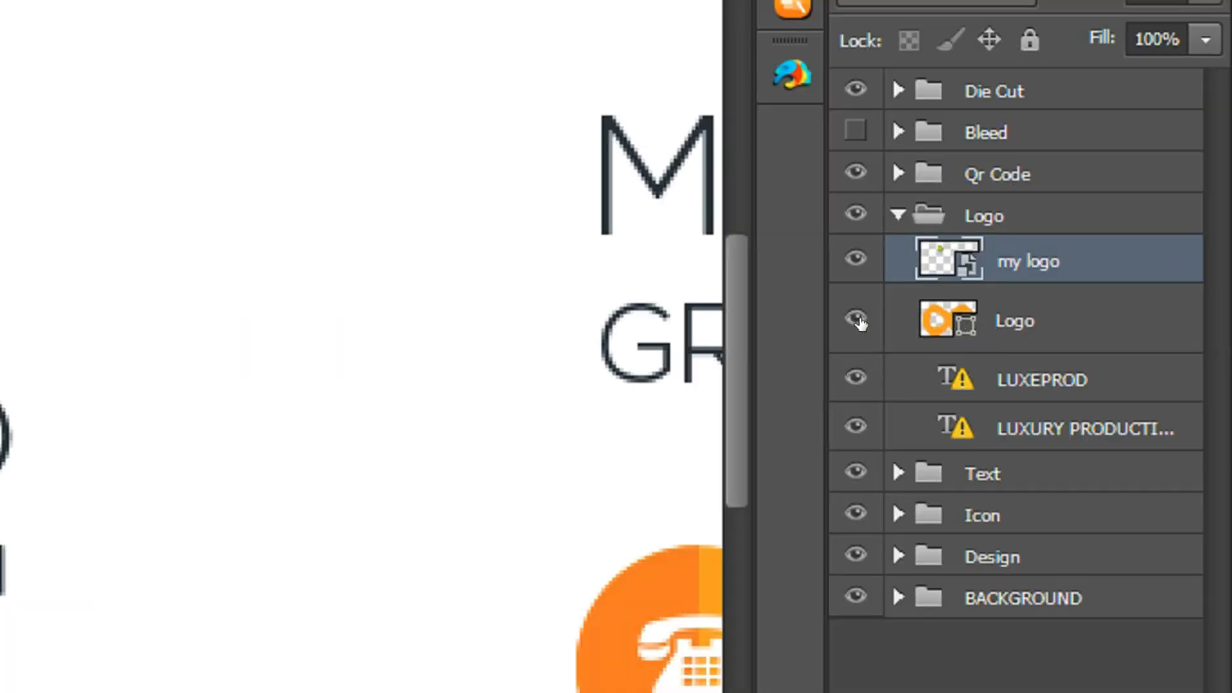
pyautogui.click(1045, 285)
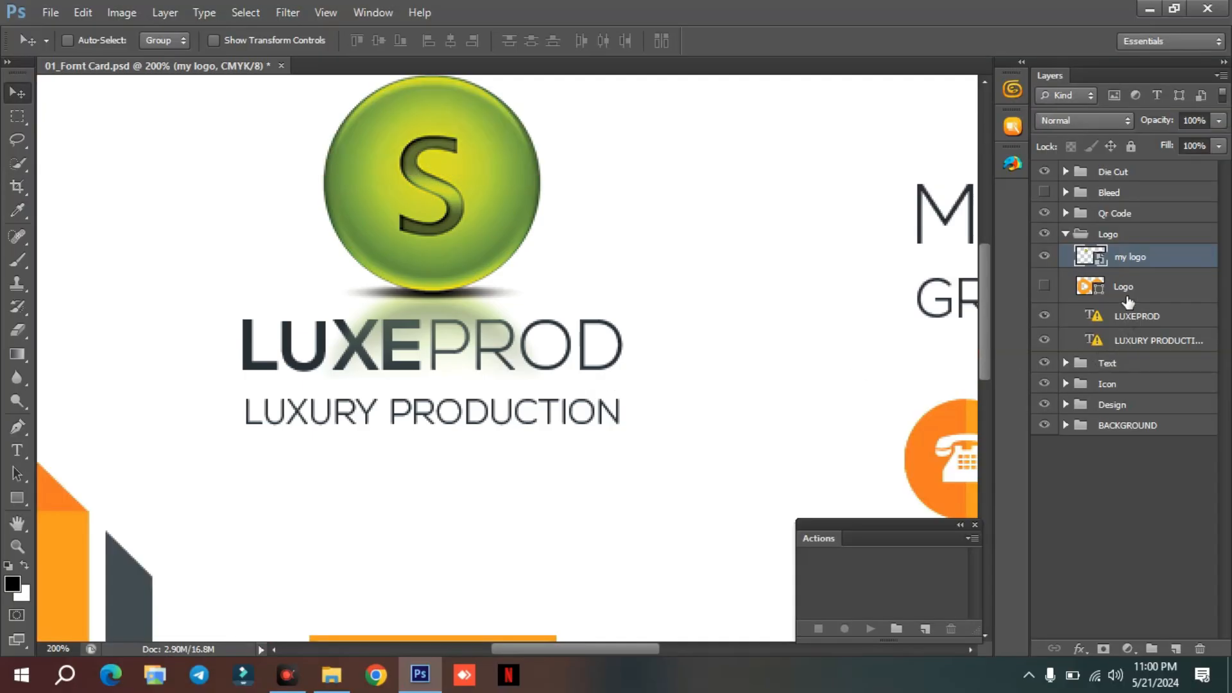
pyautogui.moveTo(1132, 256); pyautogui.dragTo(1137, 346)
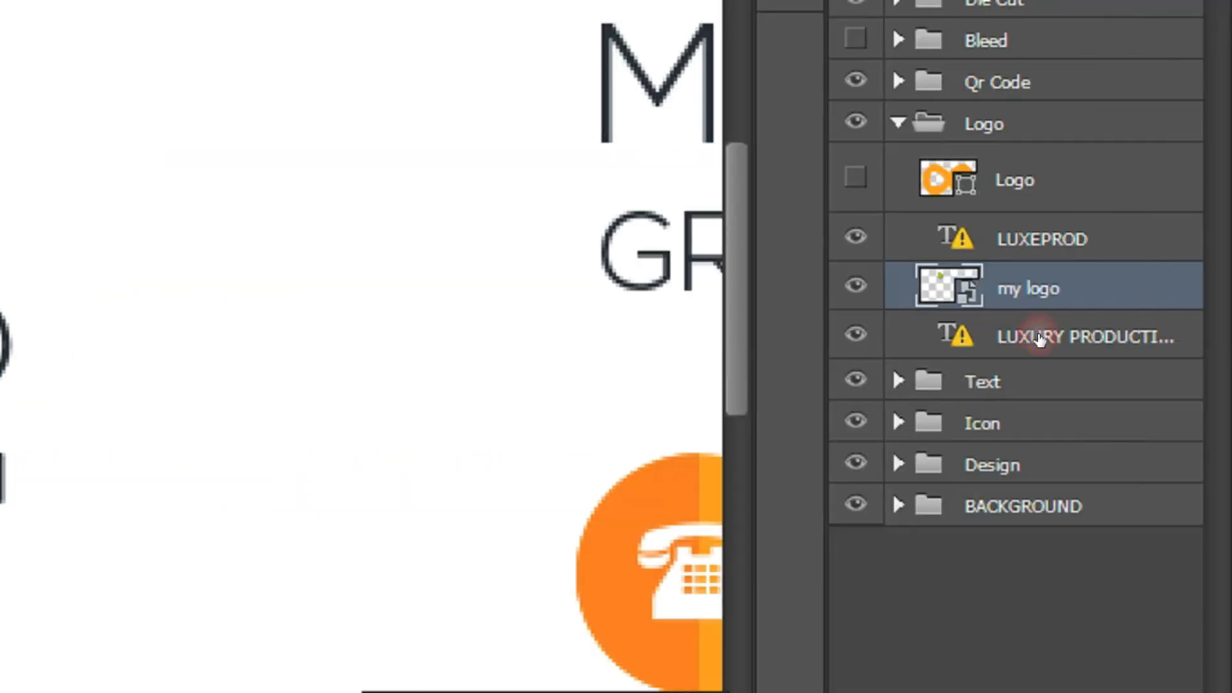
pyautogui.click(1039, 337)
pyautogui.moveTo(1124, 319); pyautogui.dragTo(1129, 352)
# Replace the LUXURY PRODUCTION tagline with "YouTube" and enlarge the text beneath LUXEPROD.
pyautogui.click(513, 295)
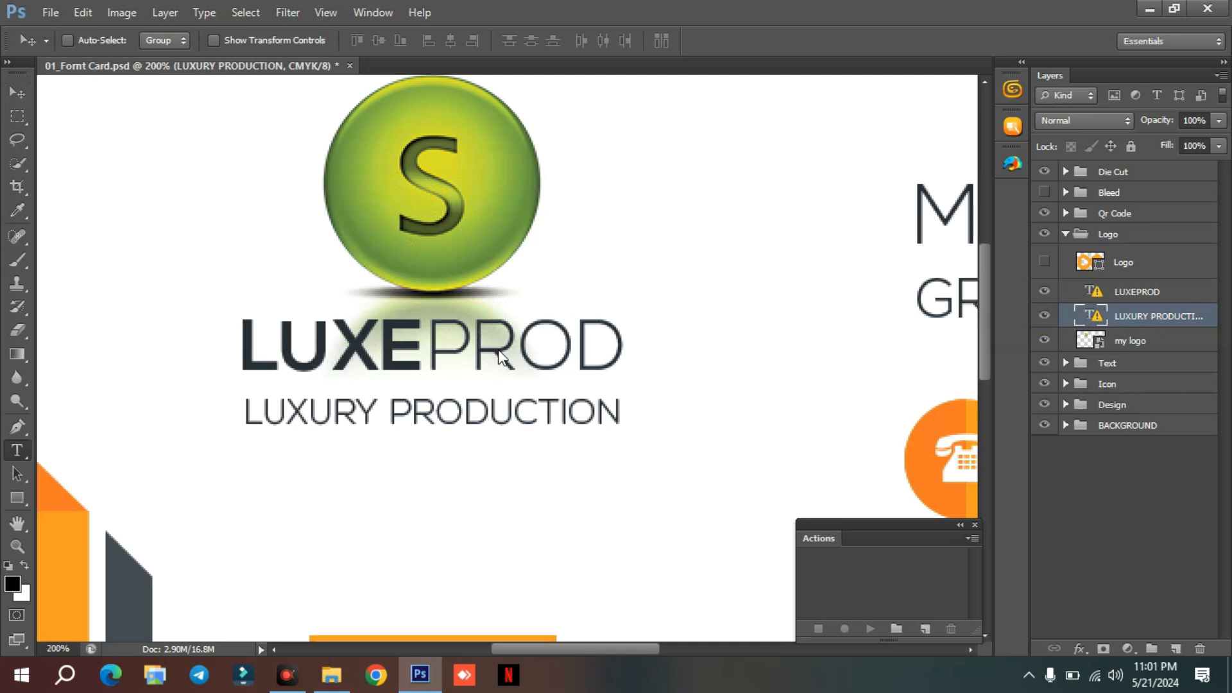
pyautogui.tripleClick(485, 417)
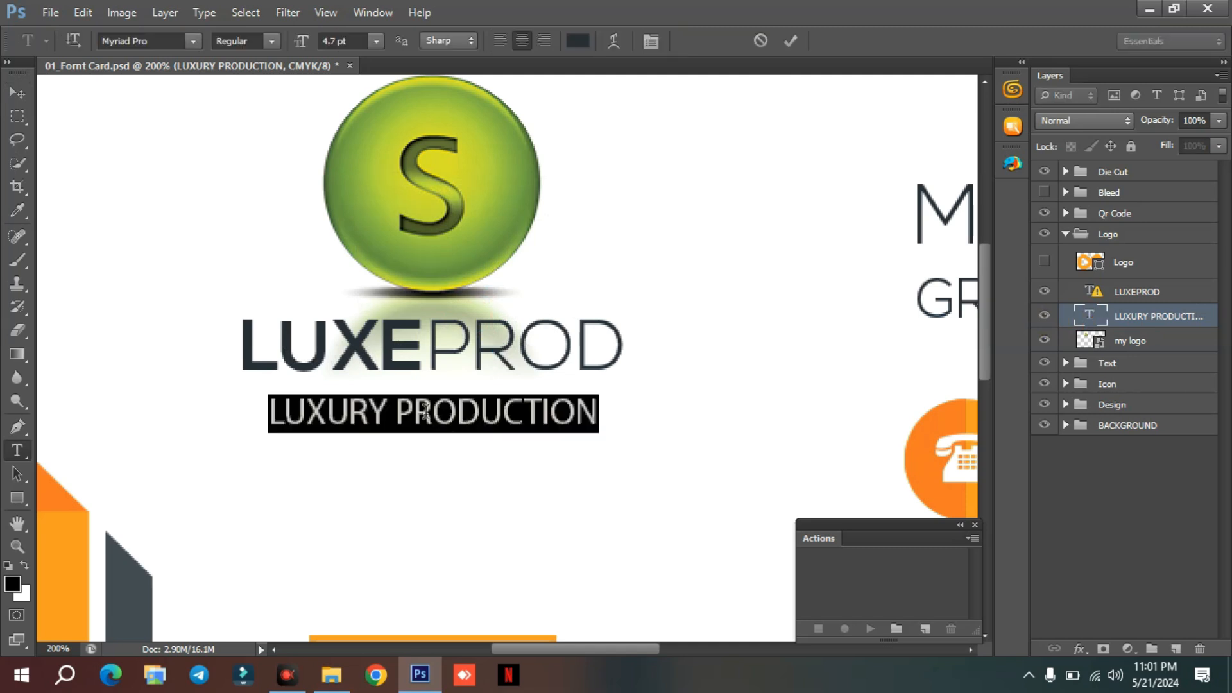
pyautogui.write('YouTube')
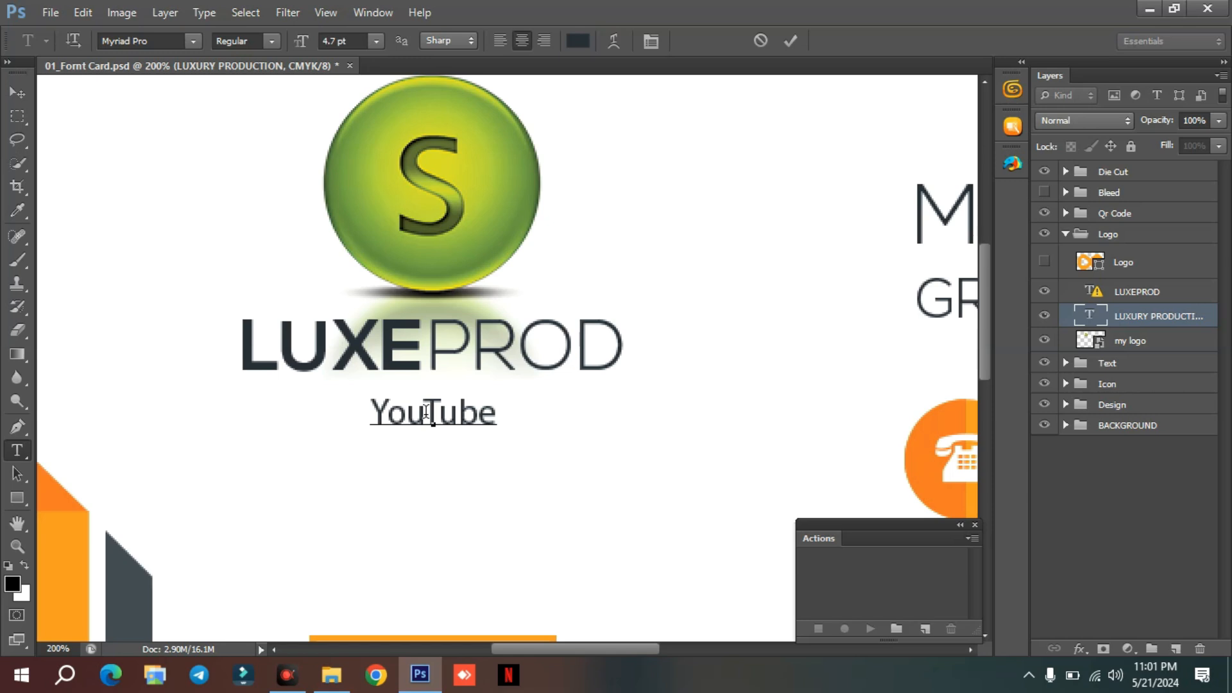
pyautogui.click(13, 95)
pyautogui.hotkey('ctrl', 't')
pyautogui.moveTo(498, 436); pyautogui.dragTo(539, 435)
pyautogui.press('Return')
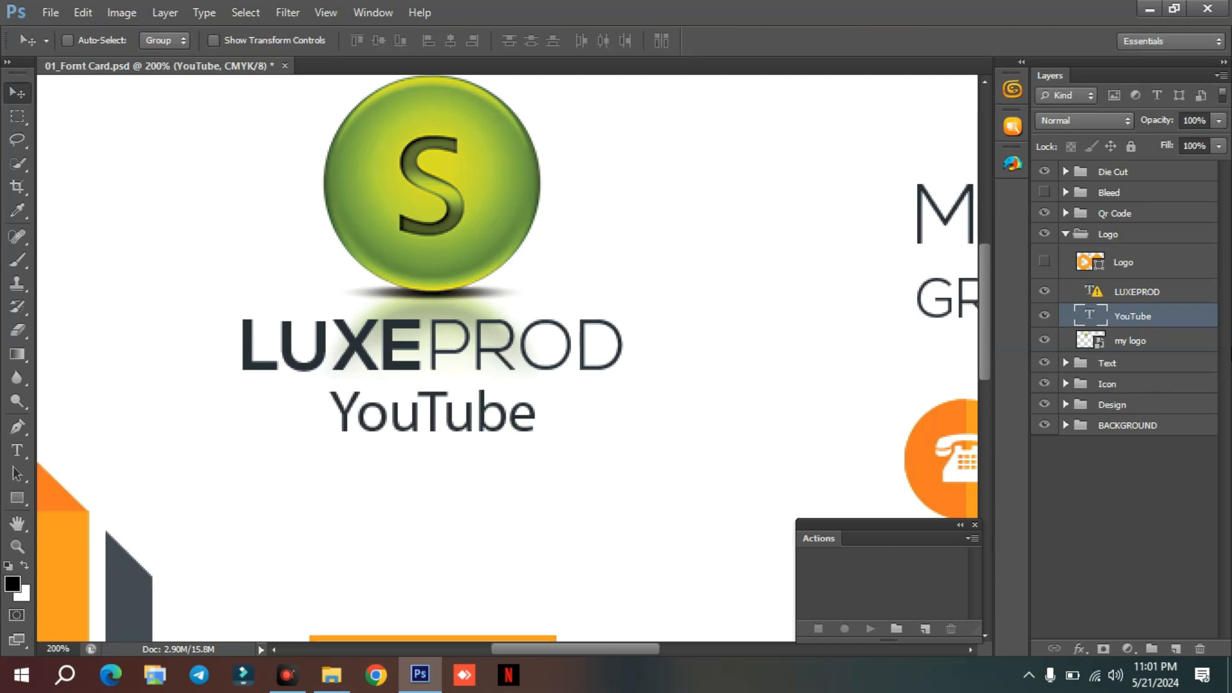
# Replace the LUXEPROD text under the logo with the card owner's name, accepting substitution of the missing fonts.
pyautogui.doubleClick(1143, 293)
pyautogui.doubleClick(1094, 291)
pyautogui.click(490, 308)
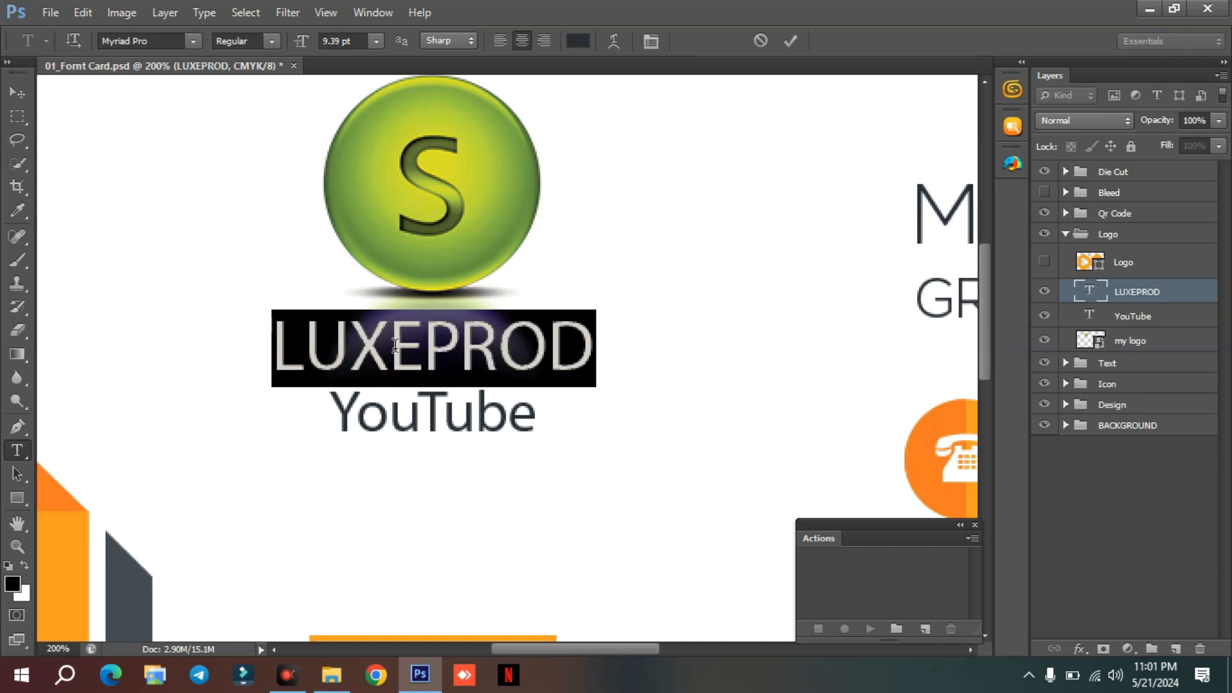
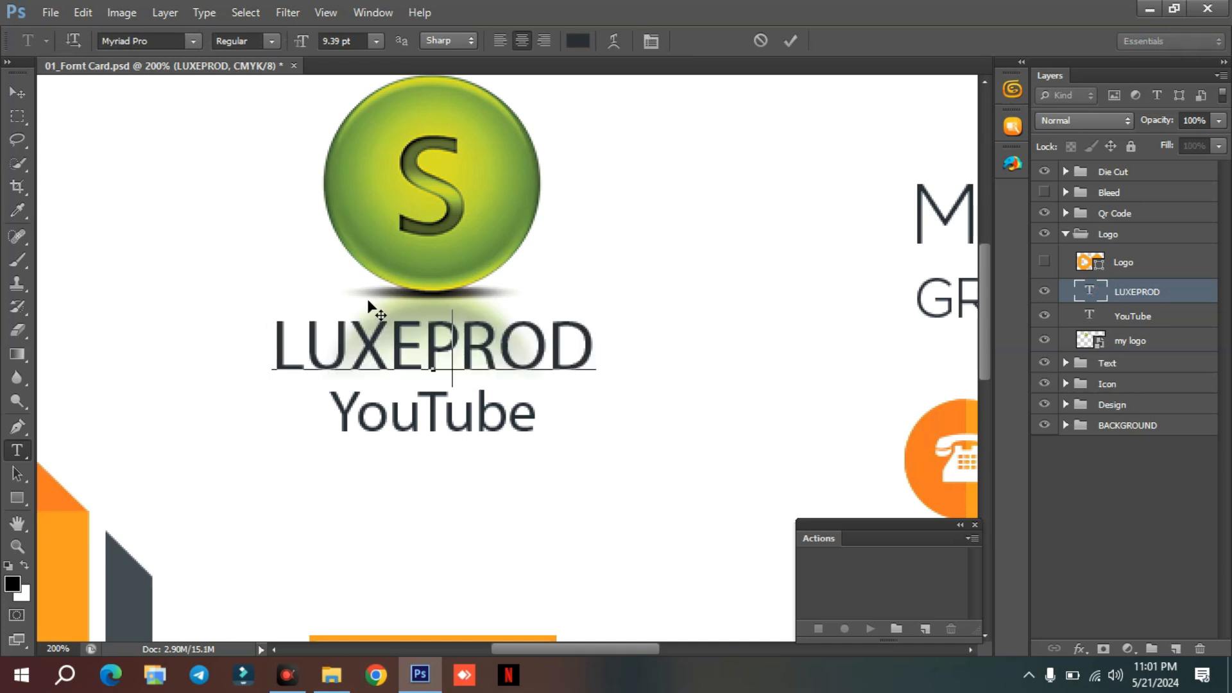
# Set the font of the owner's name under the logo to Nautilus Pompilius.
pyautogui.moveTo(582, 350); pyautogui.dragTo(281, 343)
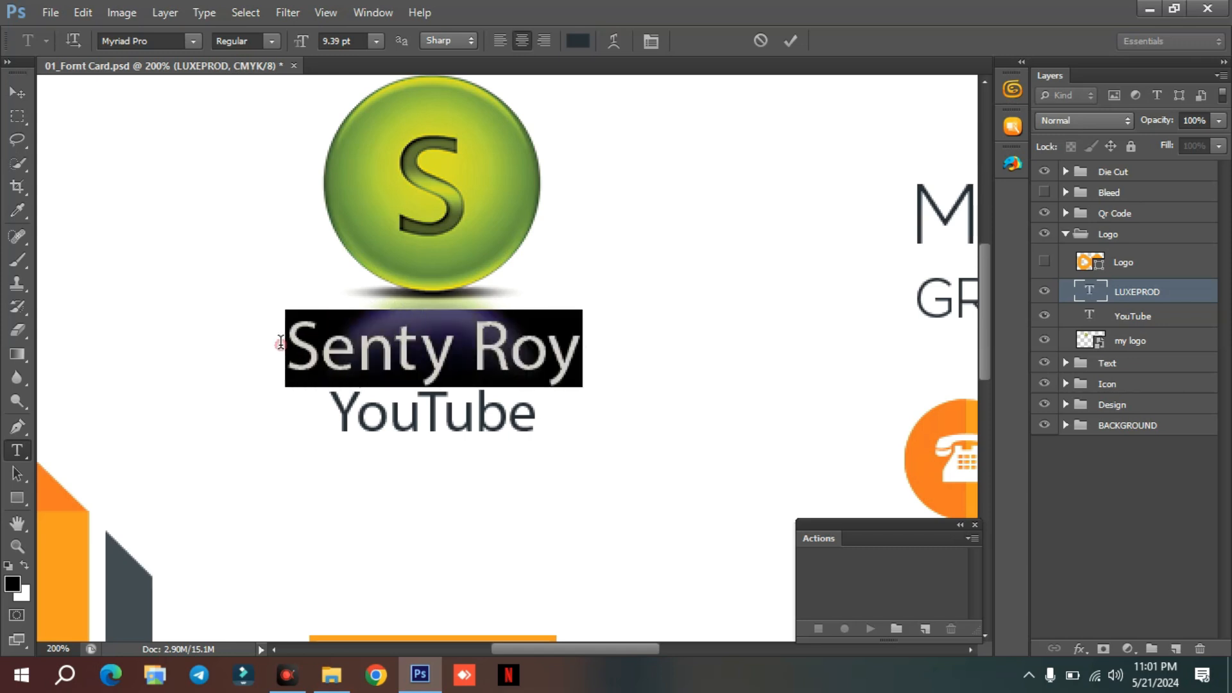
pyautogui.click(192, 41)
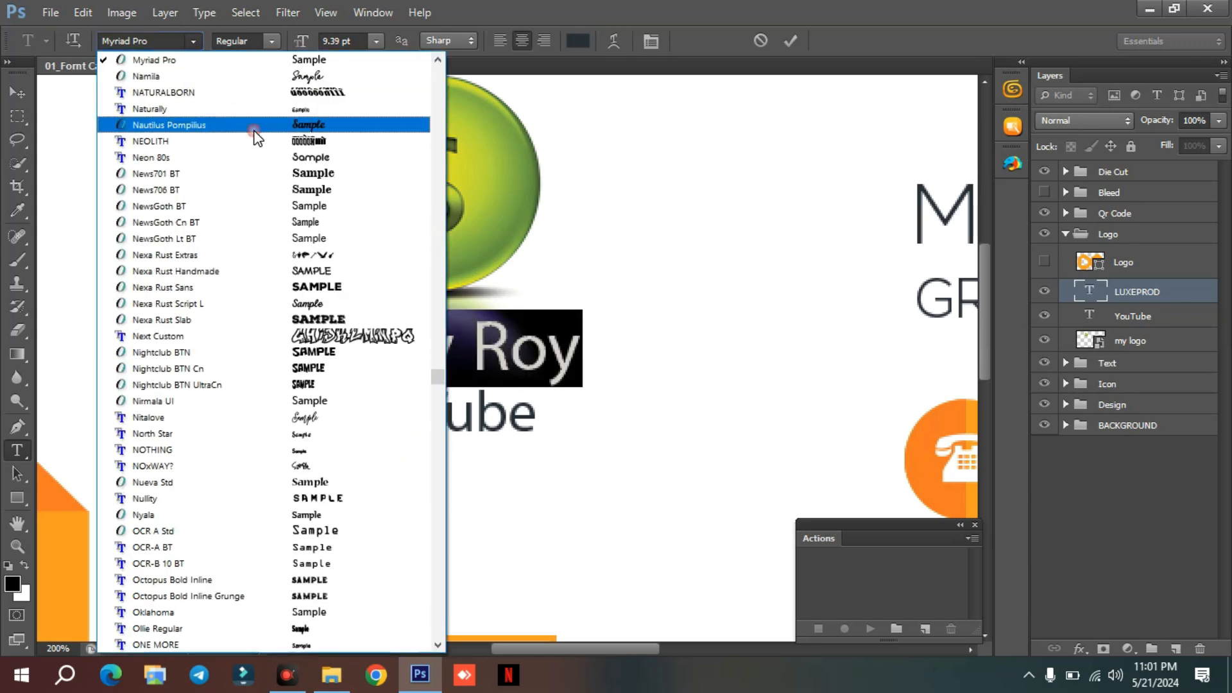
pyautogui.click(256, 125)
pyautogui.click(430, 348)
pyautogui.click(462, 352)
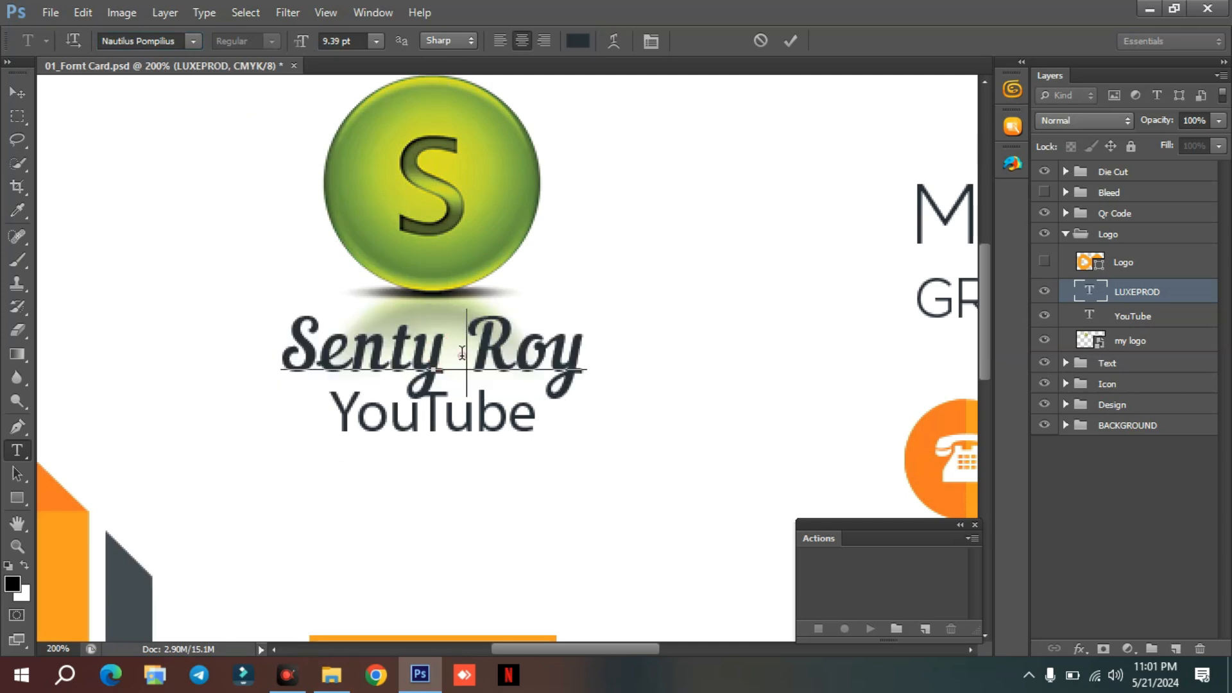
pyautogui.click(18, 94)
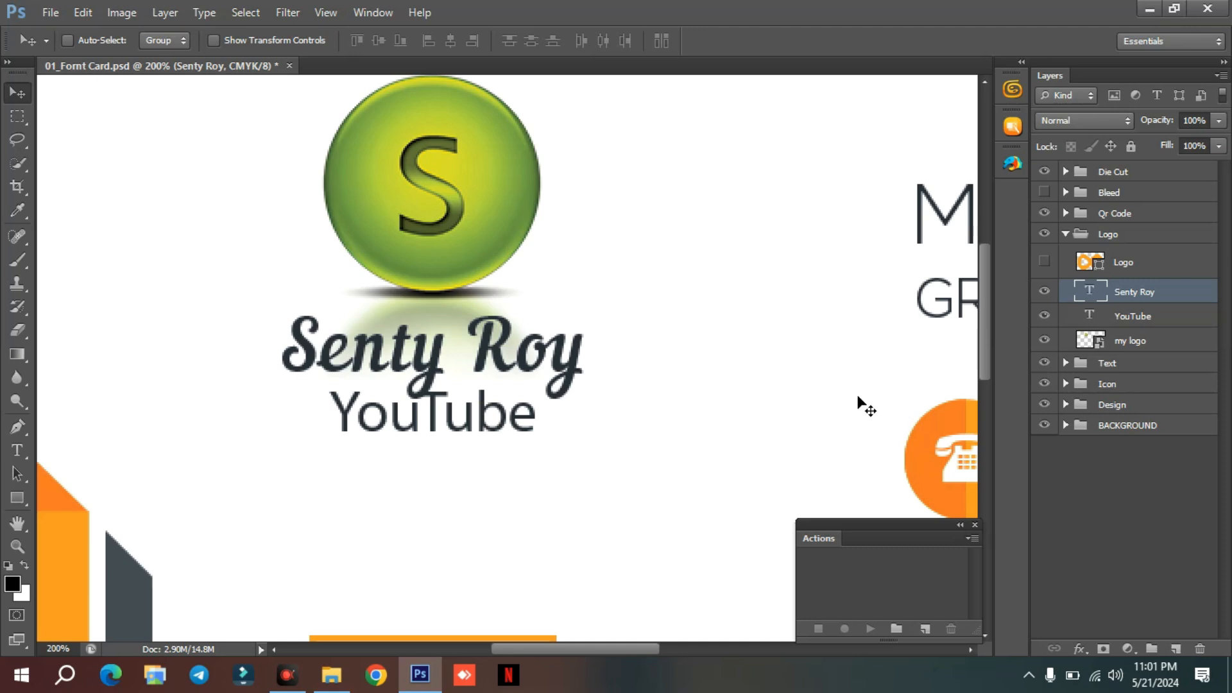
# Nudge the YouTube text layer slightly down, away from the script name above it.
pyautogui.click(1133, 317)
pyautogui.press('Down')
pyautogui.press('Down')
pyautogui.press('Down')
pyautogui.press('Down')
pyautogui.press('Down')
pyautogui.press('Down')
pyautogui.press('Down')
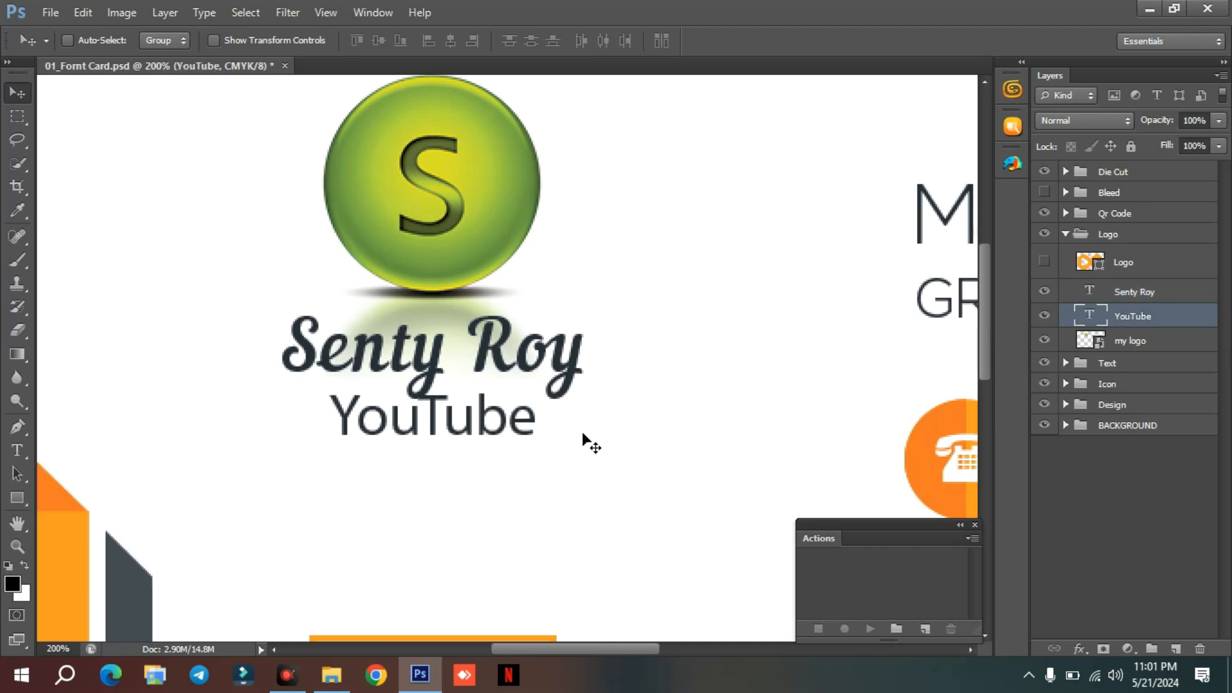
# Examine the QR code on the card and the shape layers inside the Qr Code group.
pyautogui.scroll(2, 520, 410)
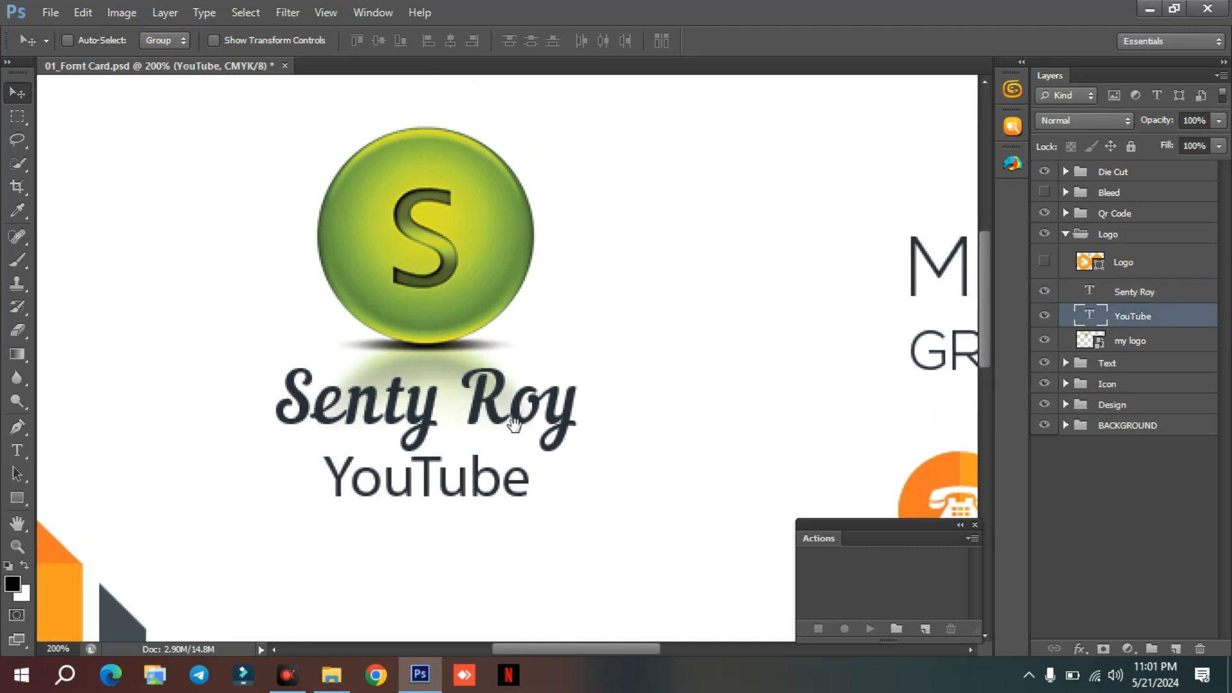
pyautogui.moveTo(540, 440); pyautogui.dragTo(630, 314)
pyautogui.scroll(-5, 631, 314)
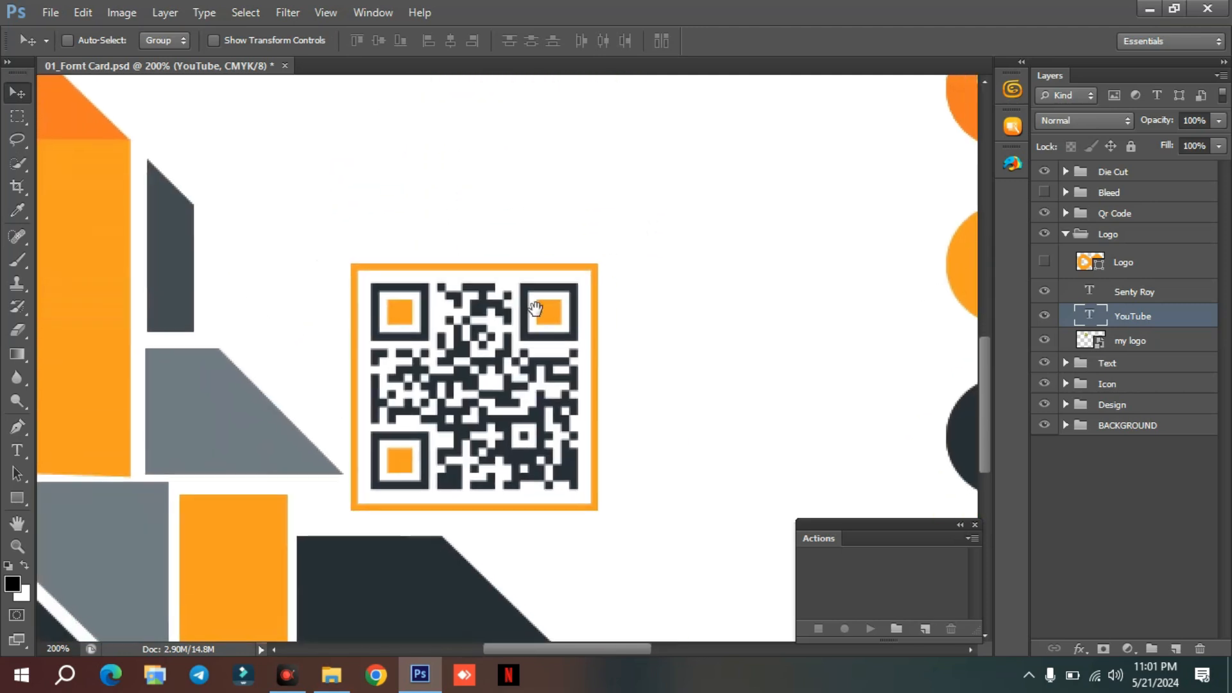
pyautogui.rightClick(507, 368)
pyautogui.click(555, 378)
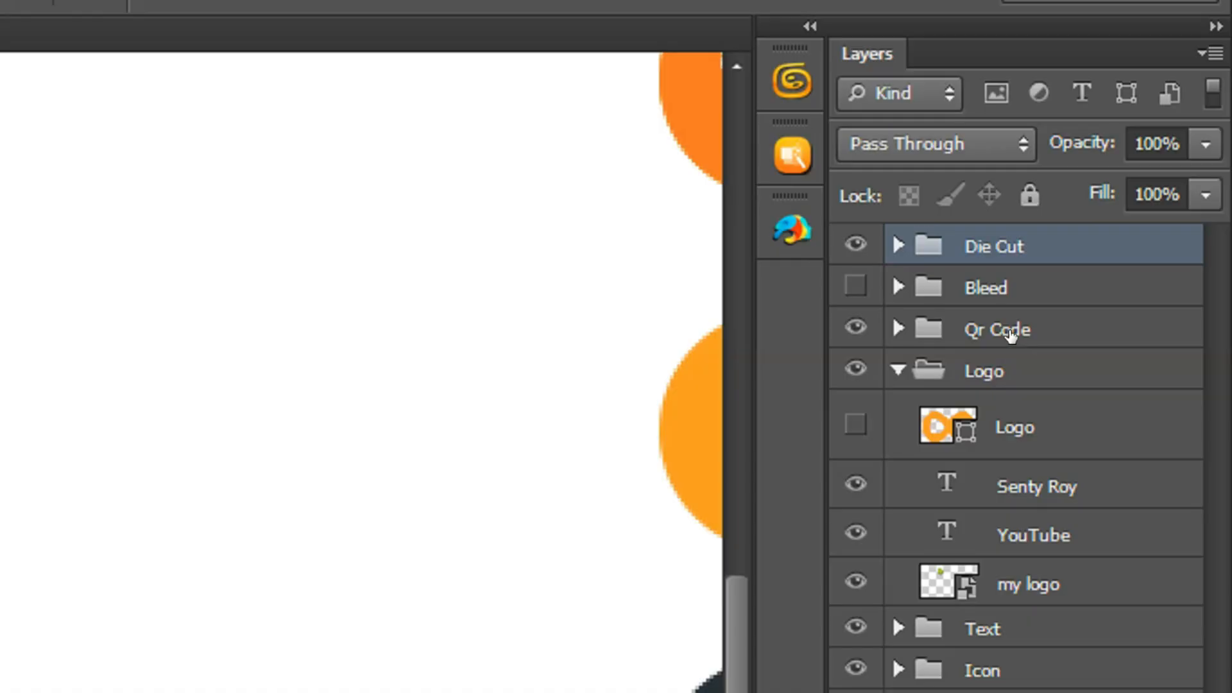
pyautogui.click(1120, 215)
pyautogui.click(898, 331)
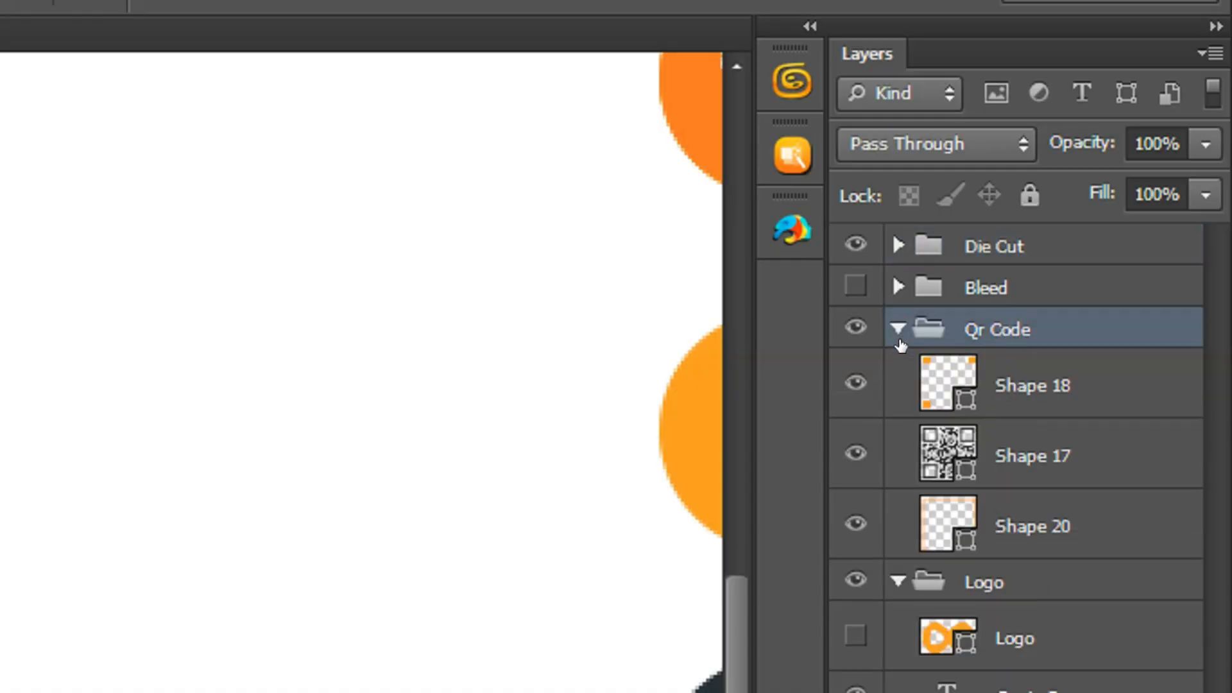
pyautogui.click(995, 449)
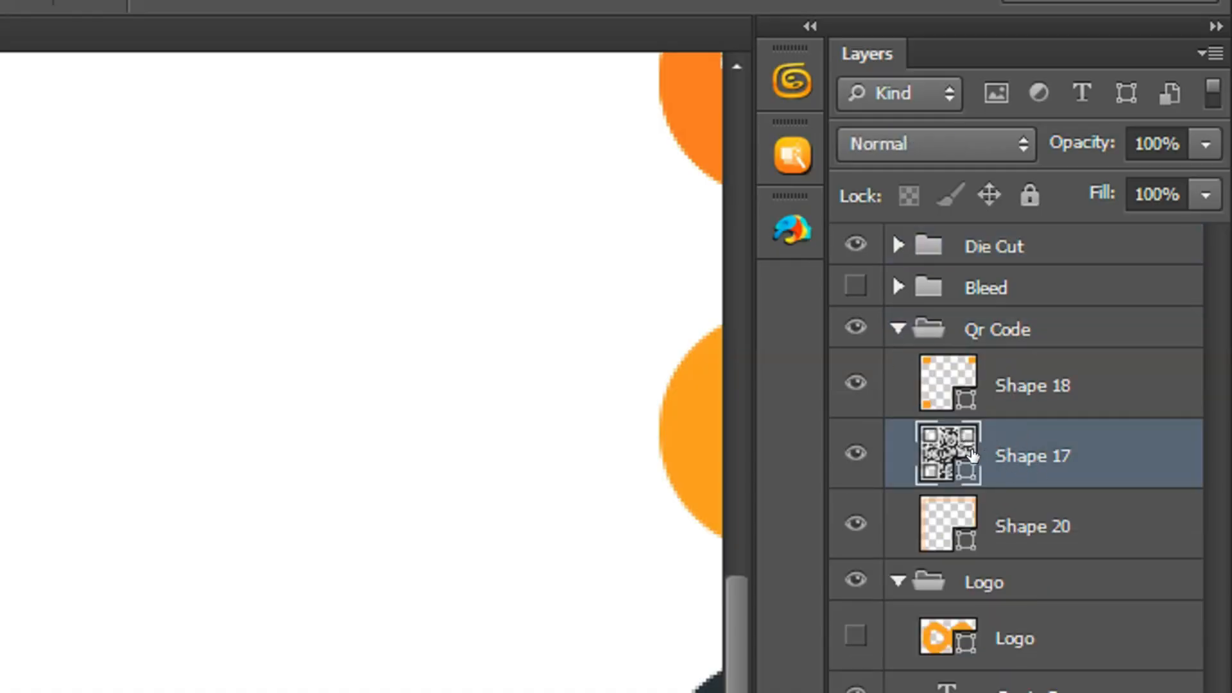
pyautogui.click(898, 330)
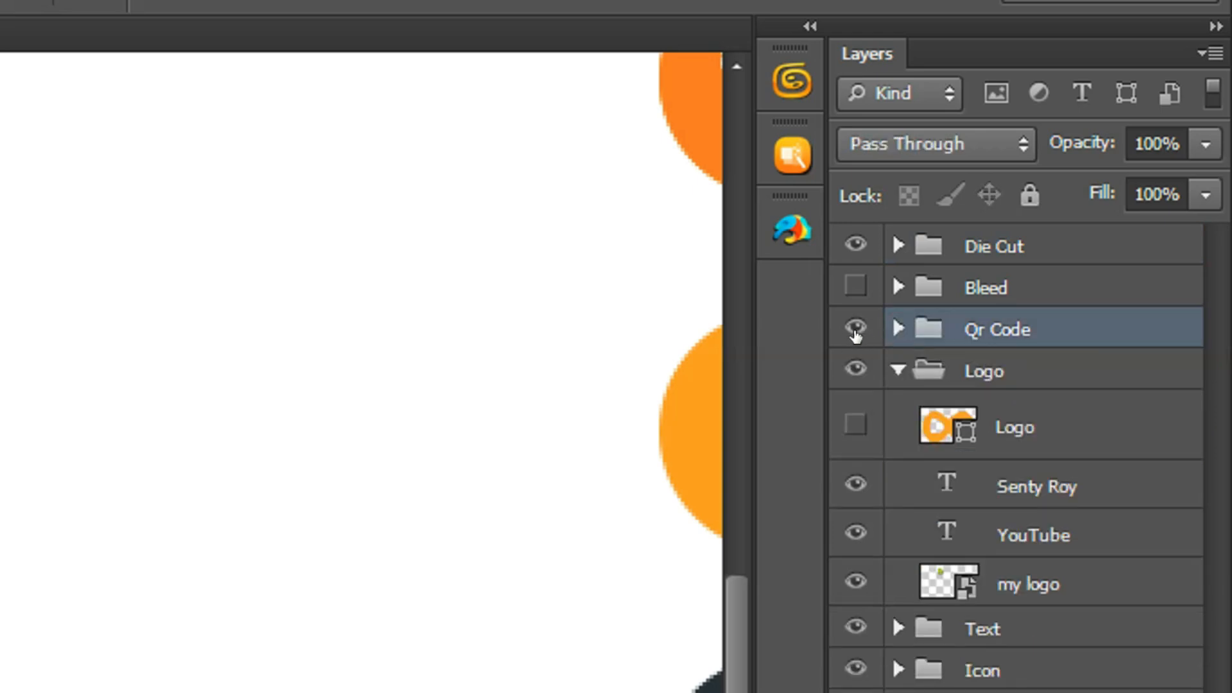
# Hide the Qr Code group so the code no longer shows on the card.
pyautogui.click(855, 329)
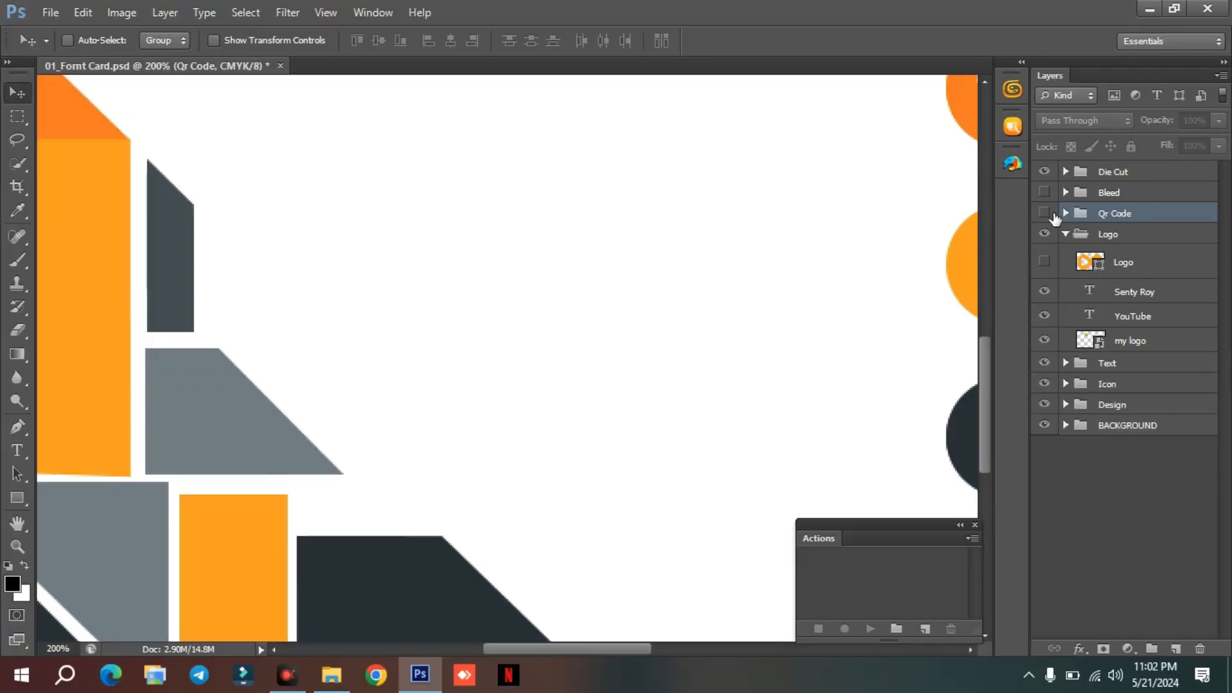
pyautogui.click(1046, 213)
pyautogui.click(1044, 213)
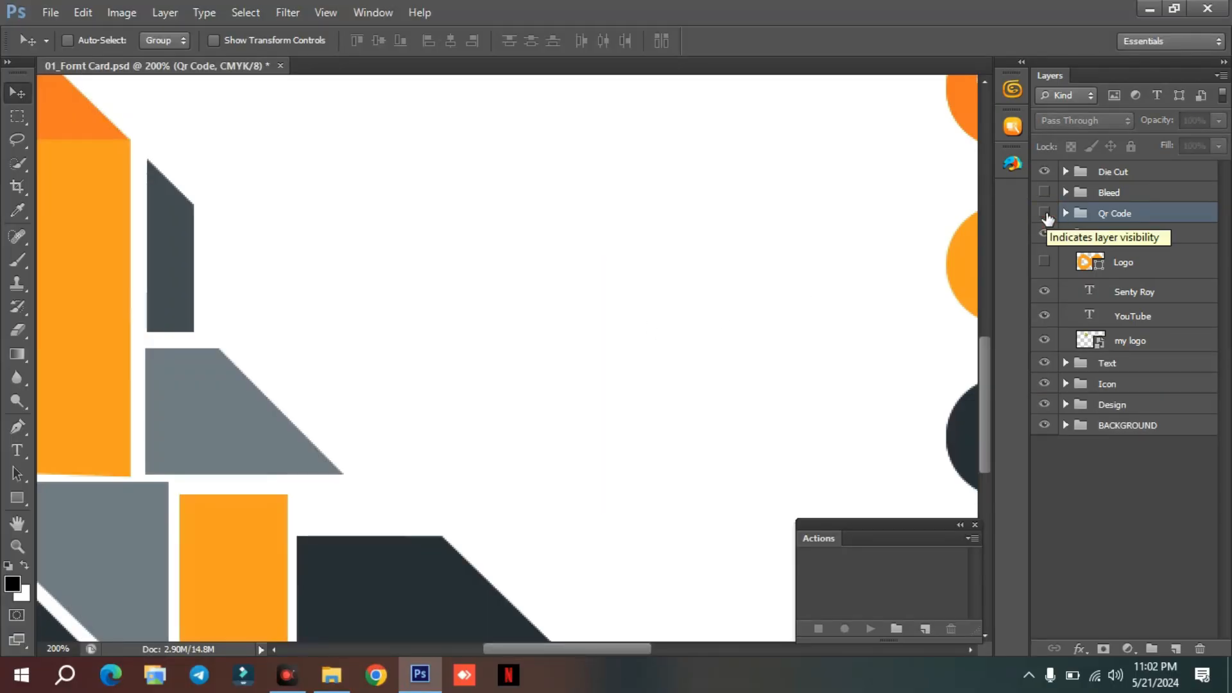
# Collapse the Logo group, expand the Text group and go through its phone, address, website, name and job title layers.
pyautogui.moveTo(761, 283); pyautogui.dragTo(352, 468)
pyautogui.moveTo(680, 290); pyautogui.dragTo(405, 465)
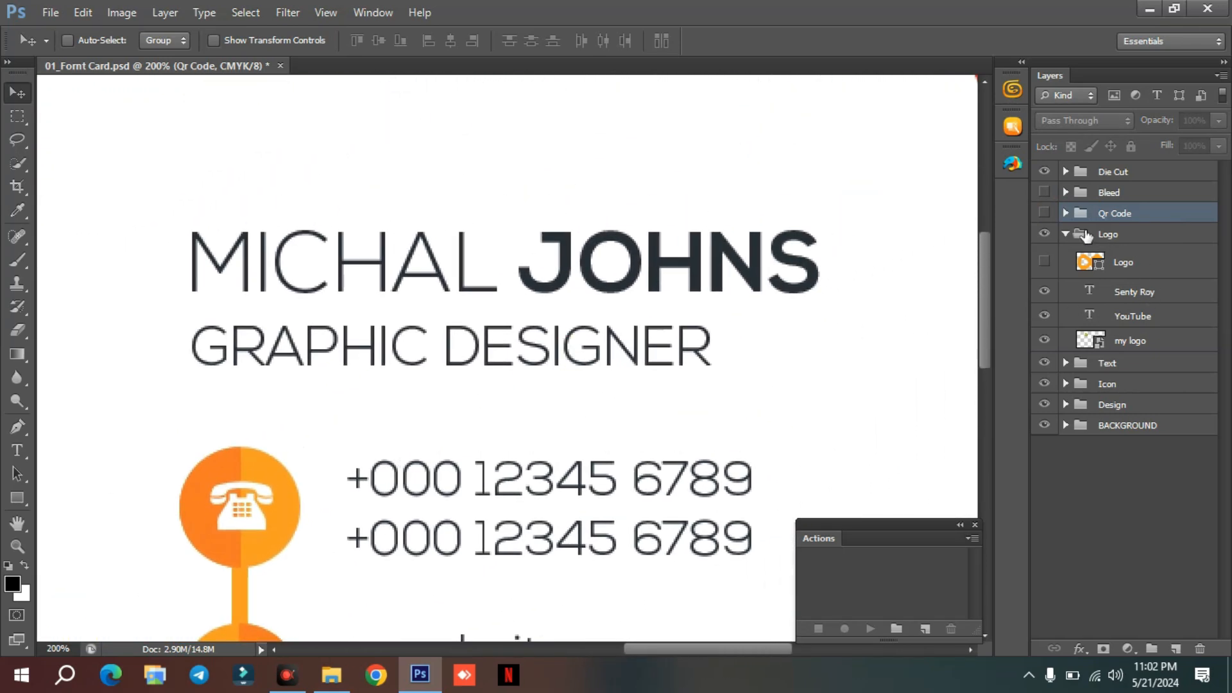
pyautogui.click(1065, 234)
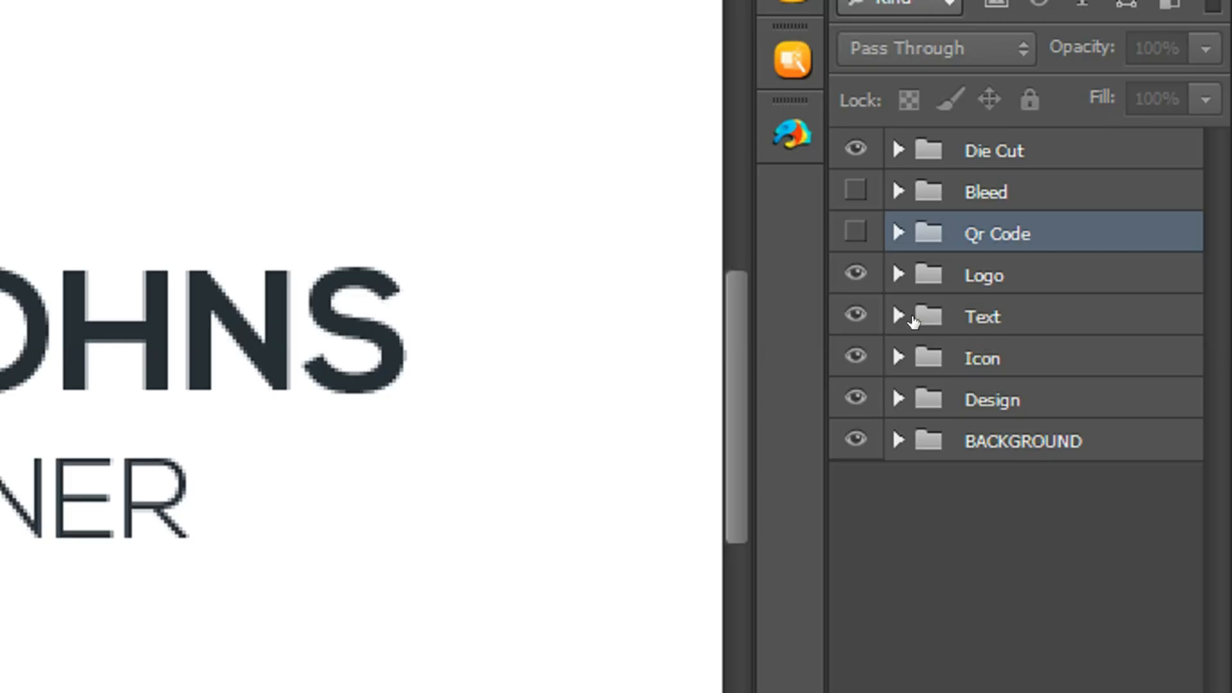
pyautogui.click(897, 316)
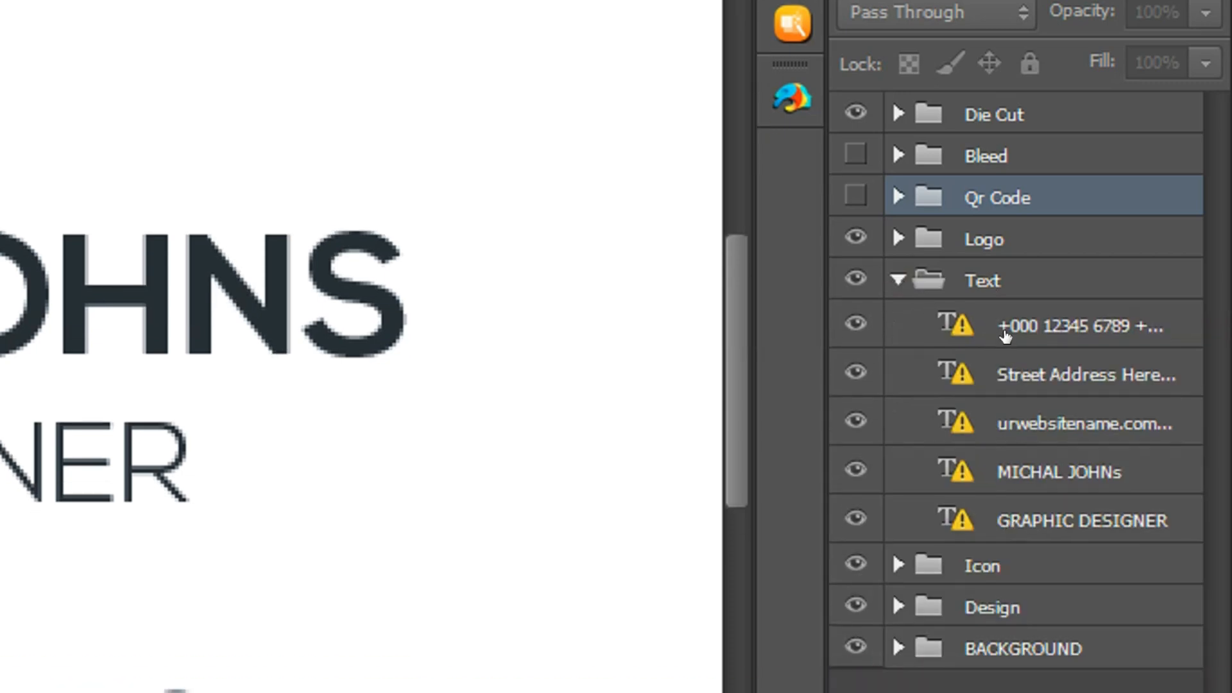
pyautogui.click(1019, 320)
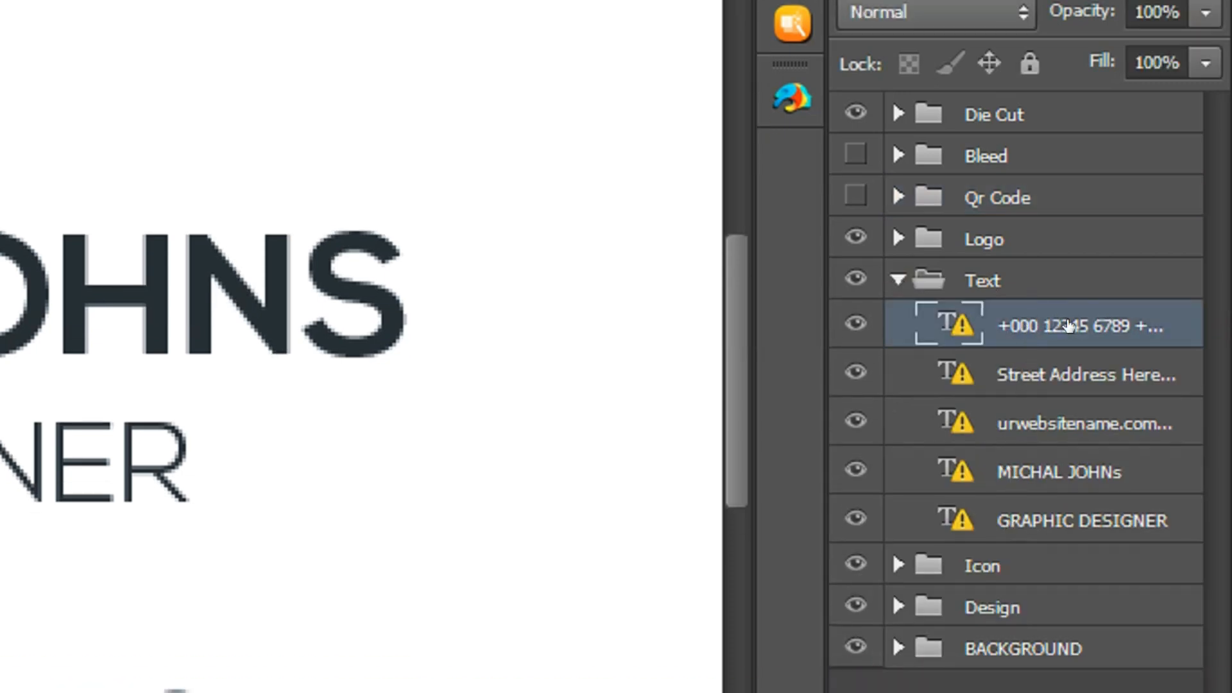
pyautogui.click(1001, 377)
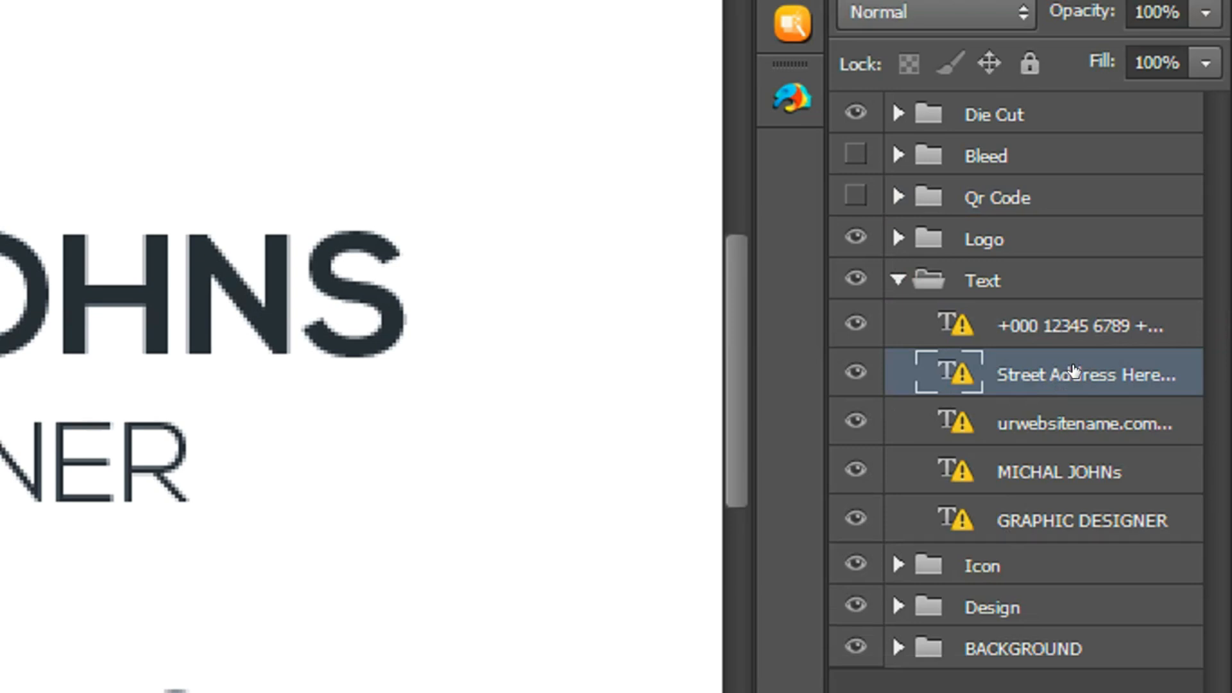
pyautogui.click(1083, 429)
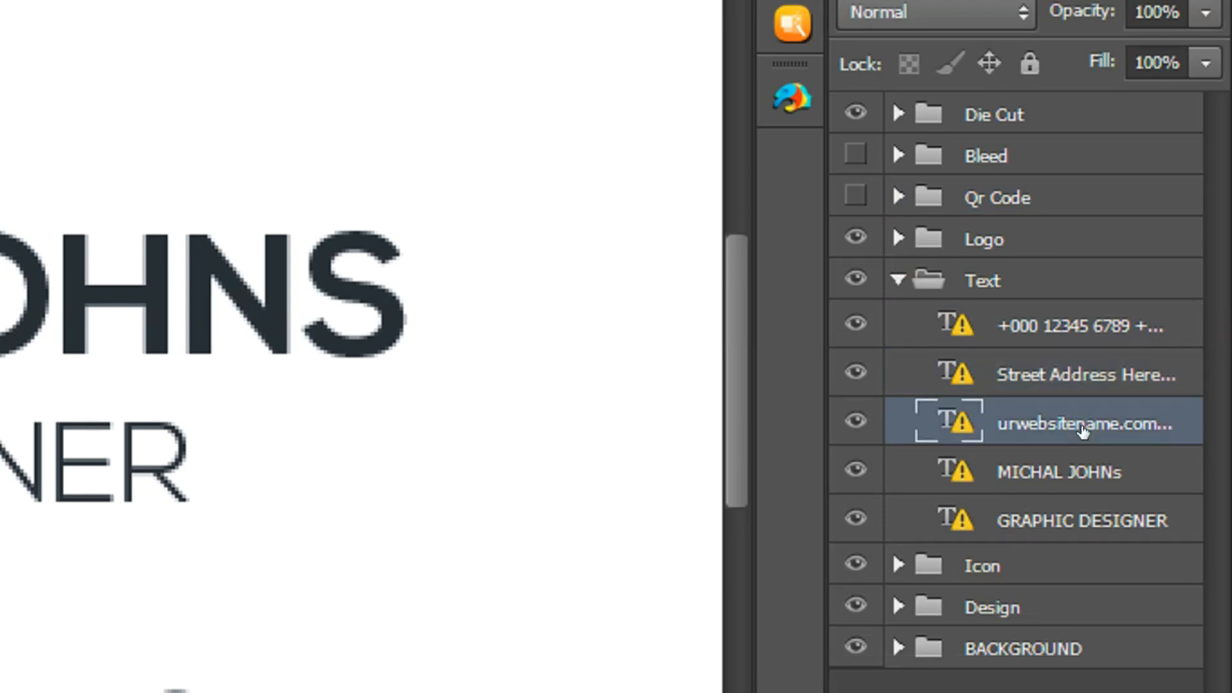
pyautogui.click(1068, 478)
pyautogui.click(1019, 520)
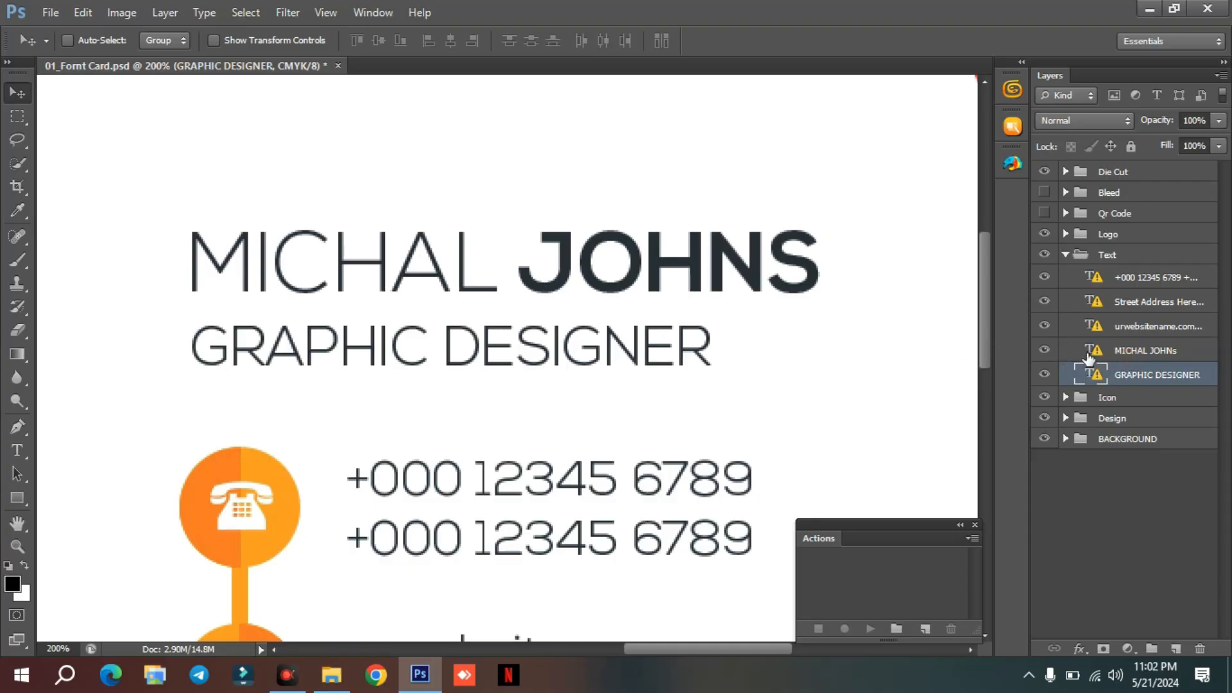
# Replace the placeholder name above GRAPHIC DESIGNER with the card owner's full name, accepting the font substitution.
pyautogui.click(1088, 355)
pyautogui.press('t')
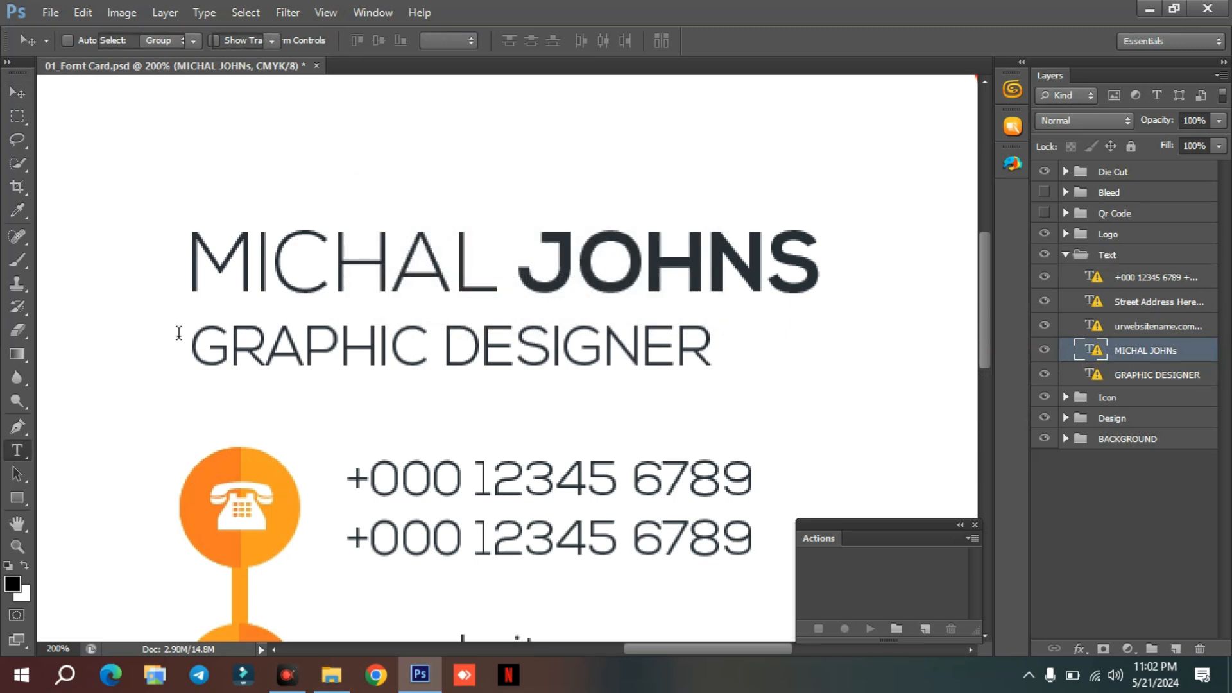
pyautogui.press('Return')
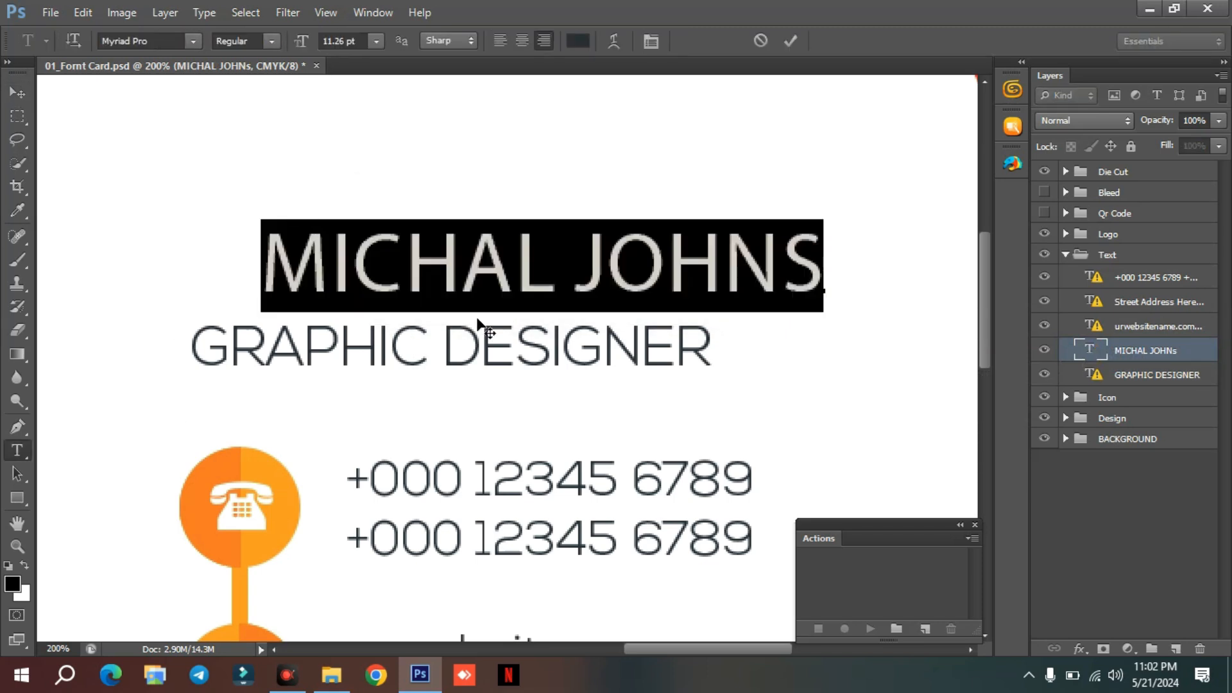
pyautogui.press('Home')
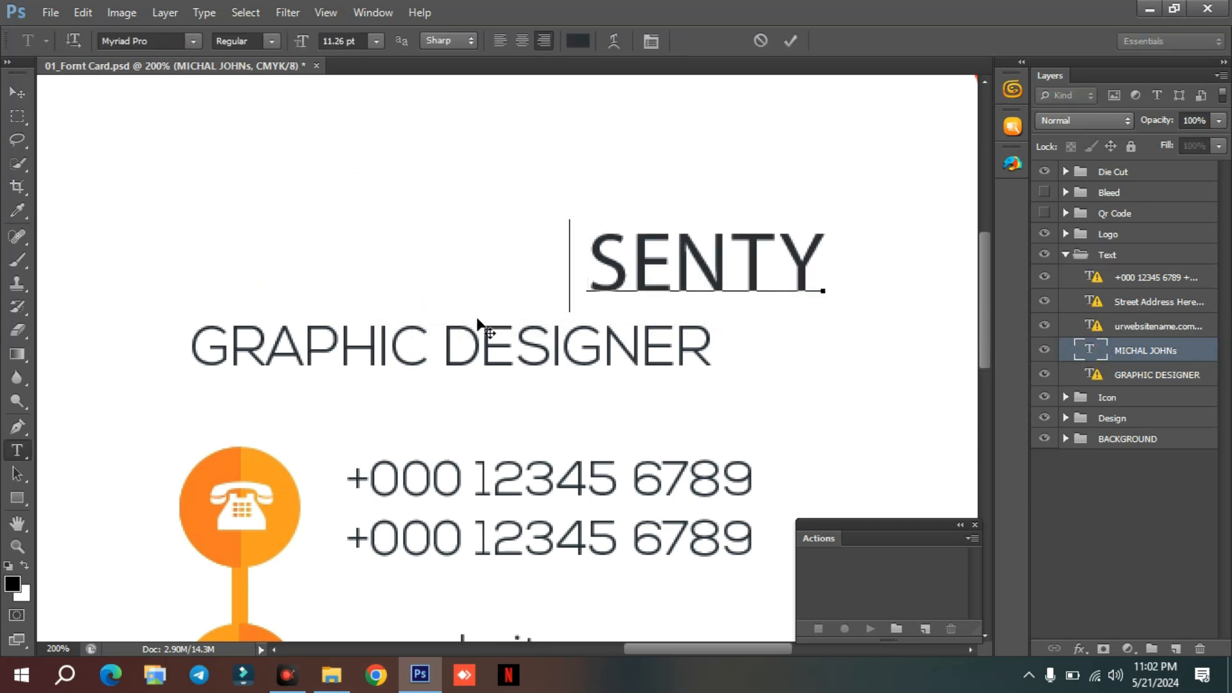
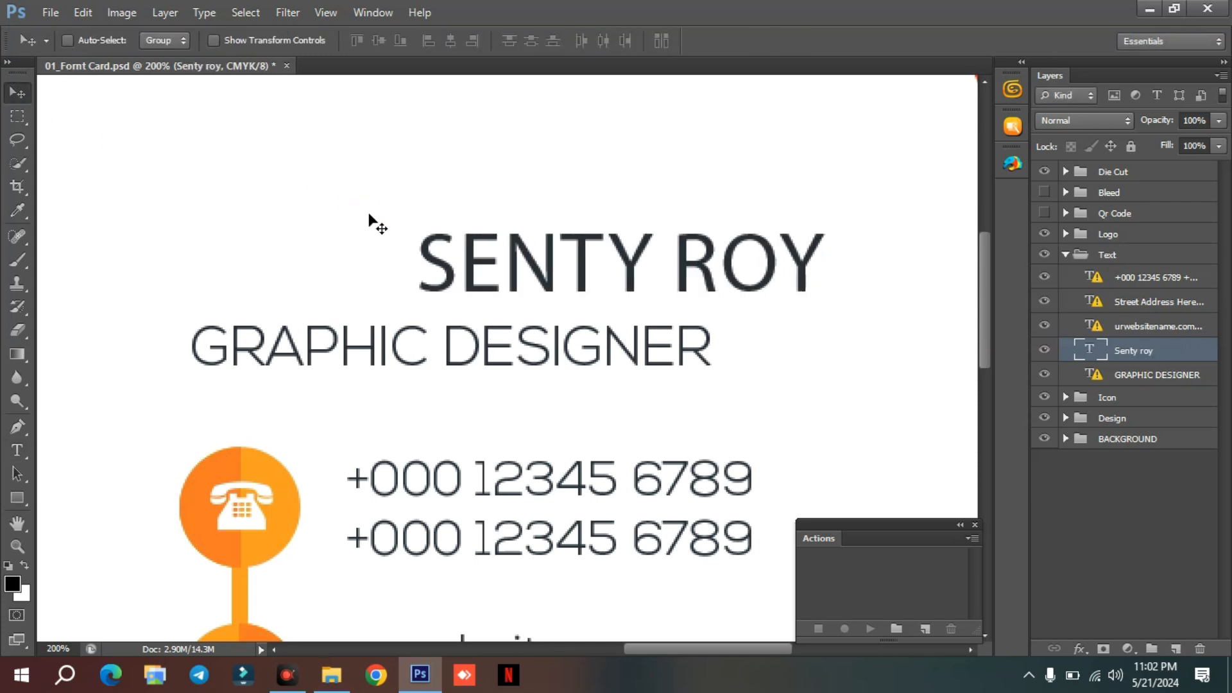
# Move the owner's name left until it sits roughly centred above GRAPHIC DESIGNER.
pyautogui.hotkey('ctrl', 't')
pyautogui.moveTo(542, 269); pyautogui.dragTo(356, 272)
pyautogui.press('Return')
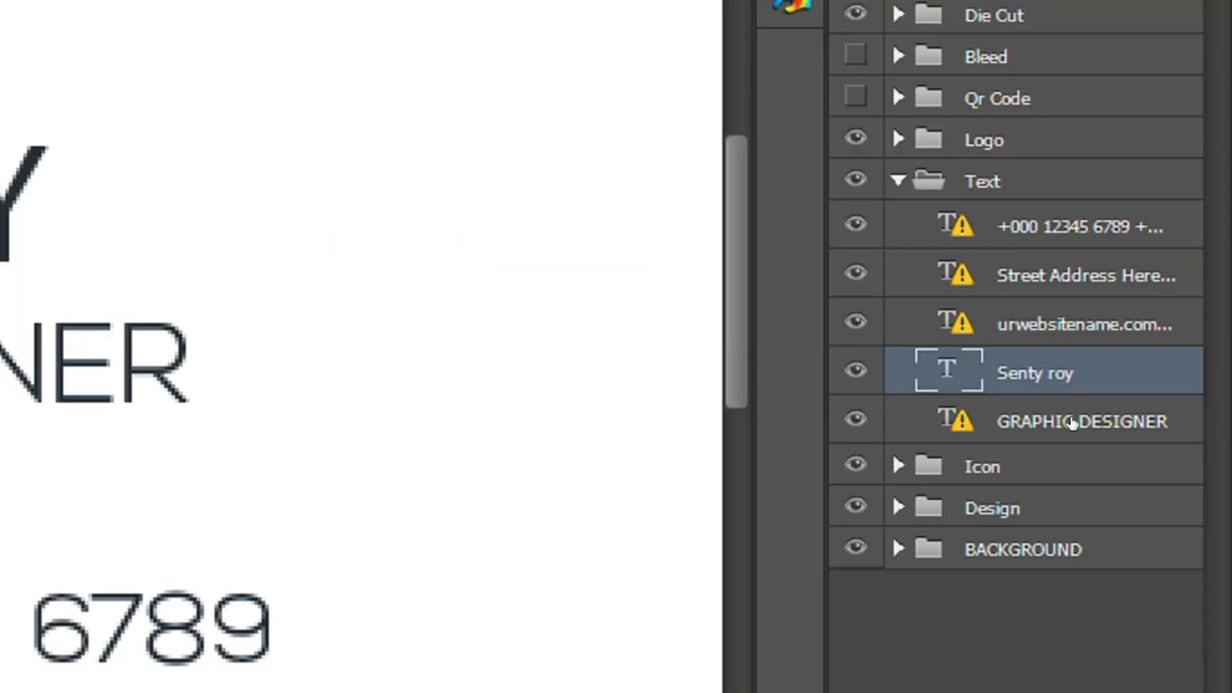
# Replace both placeholder phone numbers beside the telephone icon with the owner's phone number, accepting the font substitution.
pyautogui.click(1070, 422)
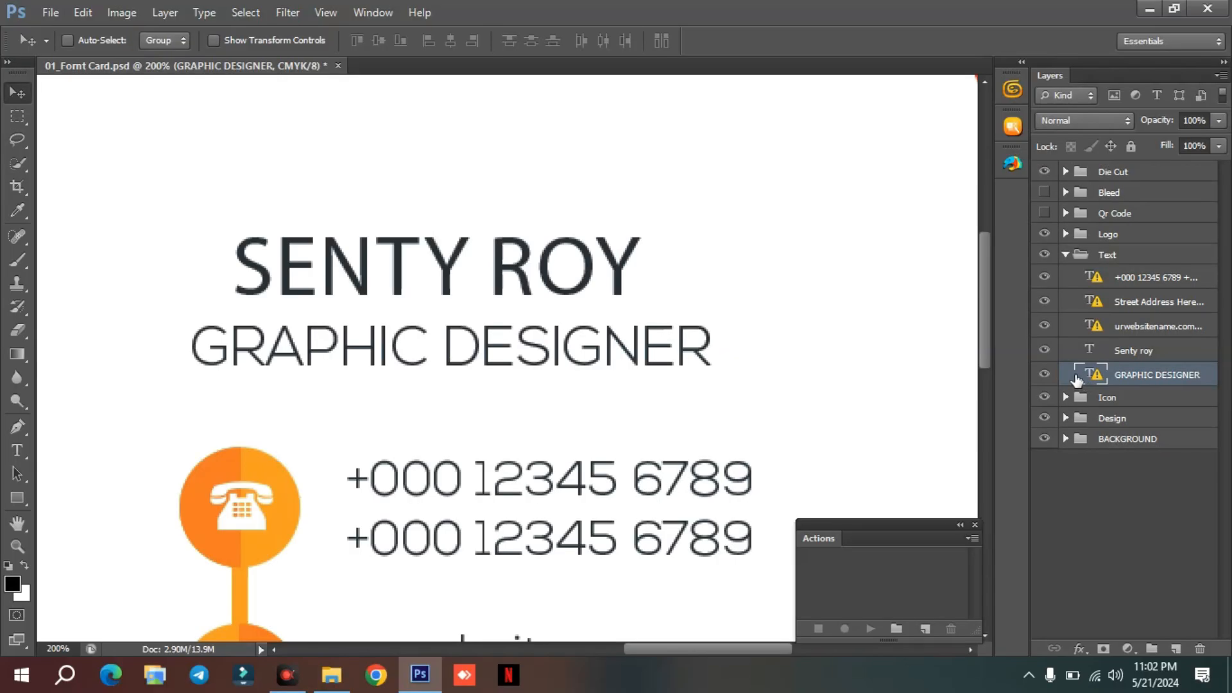
pyautogui.scroll(-2, 565, 401)
pyautogui.scroll(-6, 566, 401)
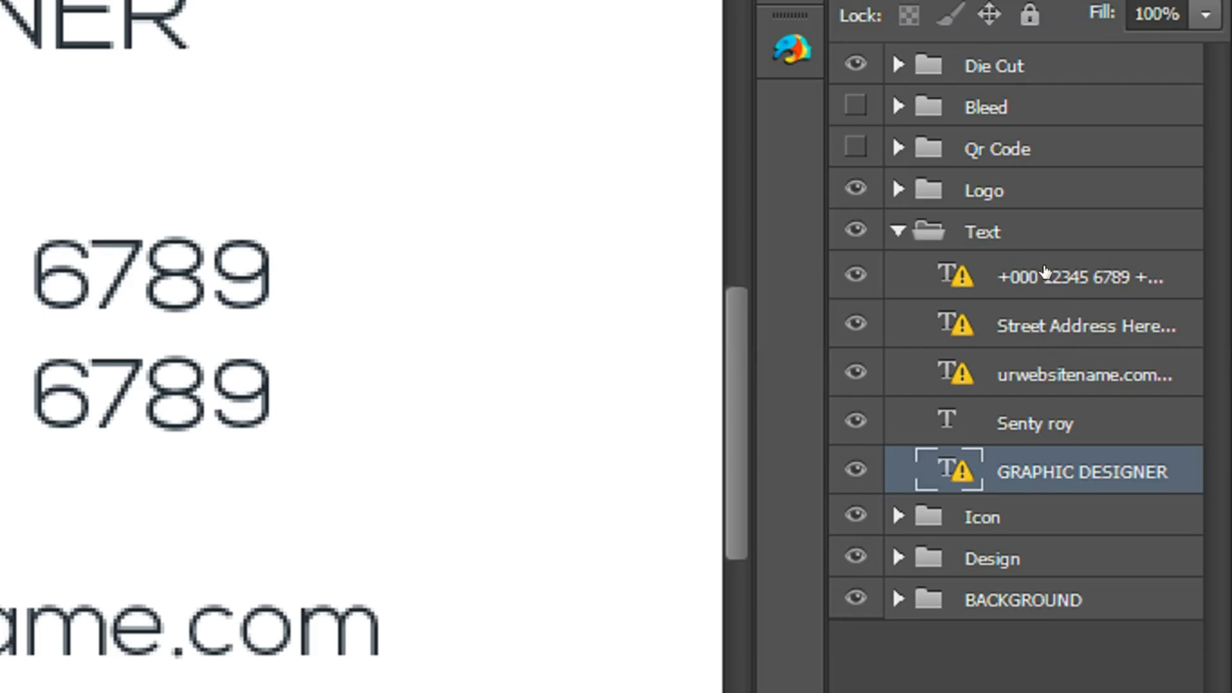
pyautogui.click(1116, 278)
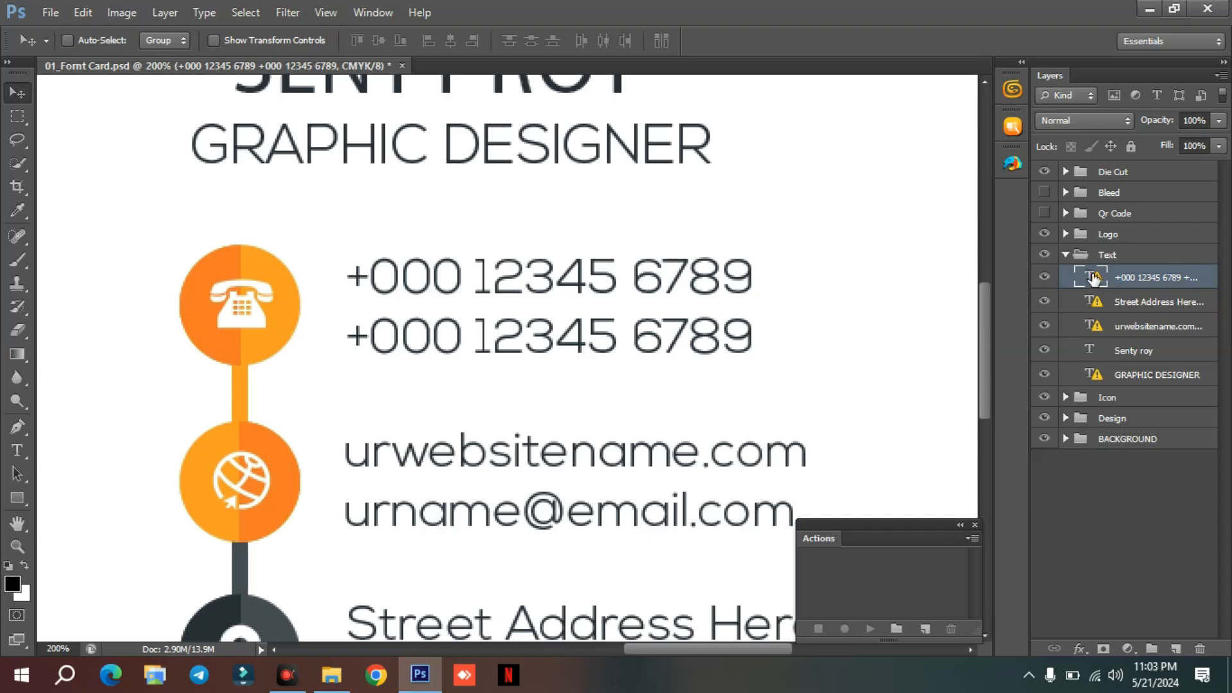
pyautogui.doubleClick(1094, 277)
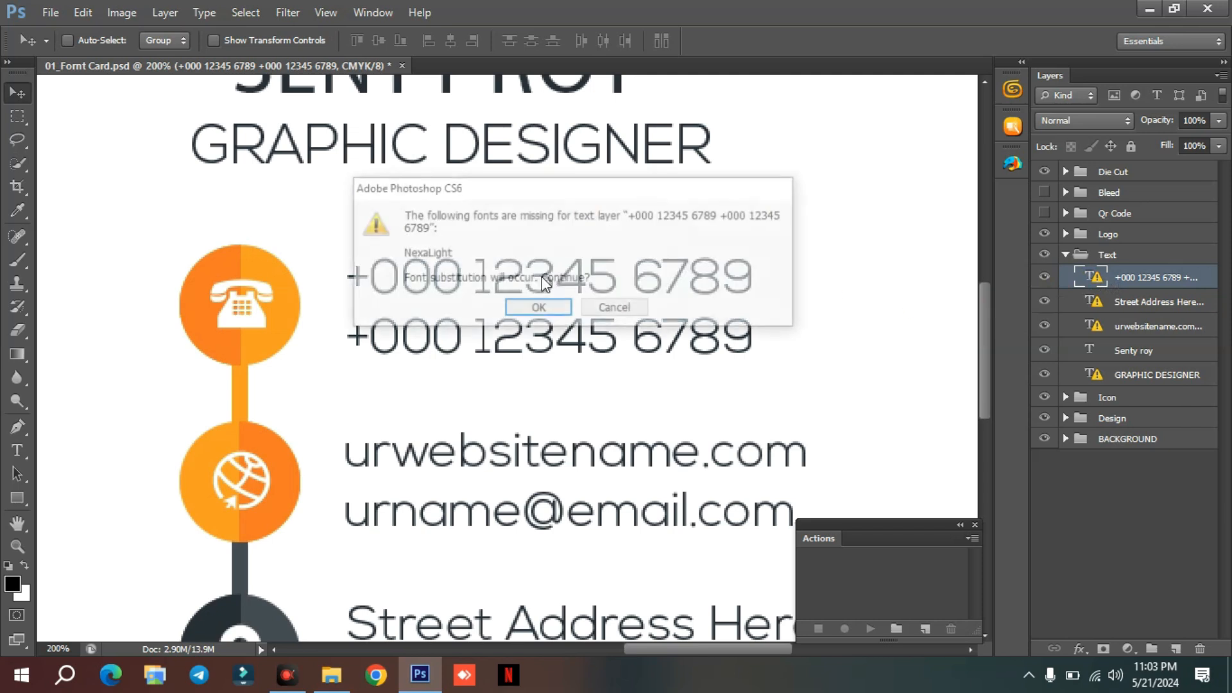
pyautogui.click(547, 308)
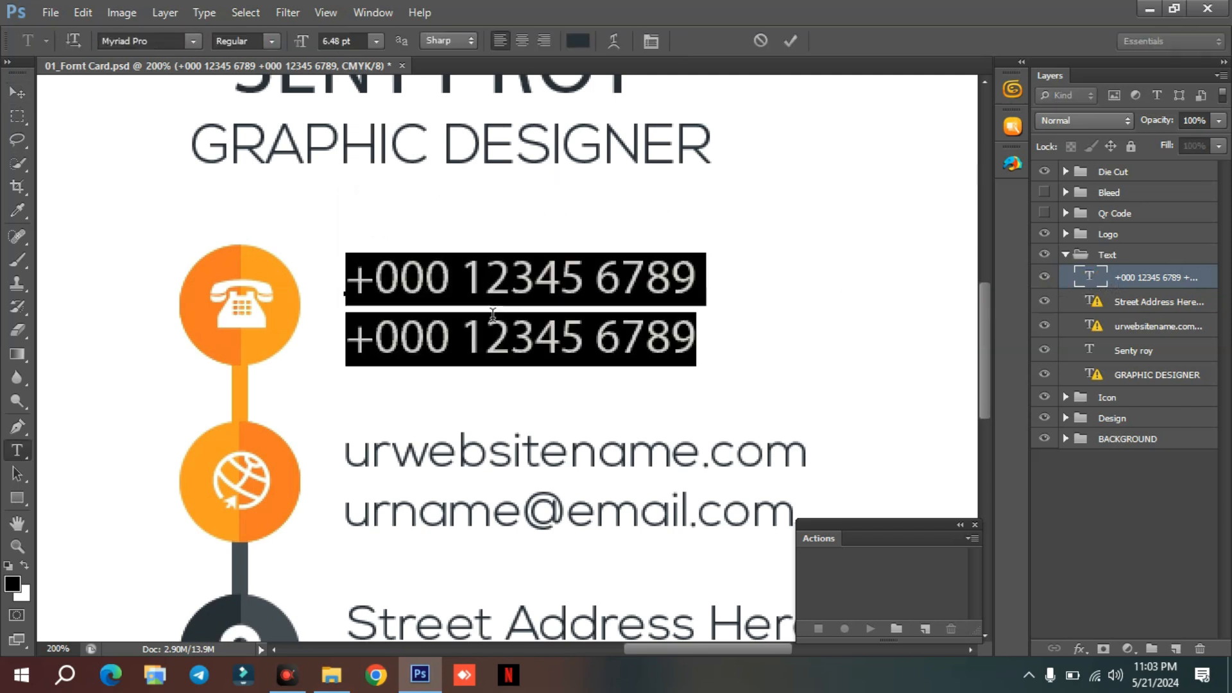
pyautogui.click(352, 278)
pyautogui.moveTo(352, 278); pyautogui.dragTo(726, 331)
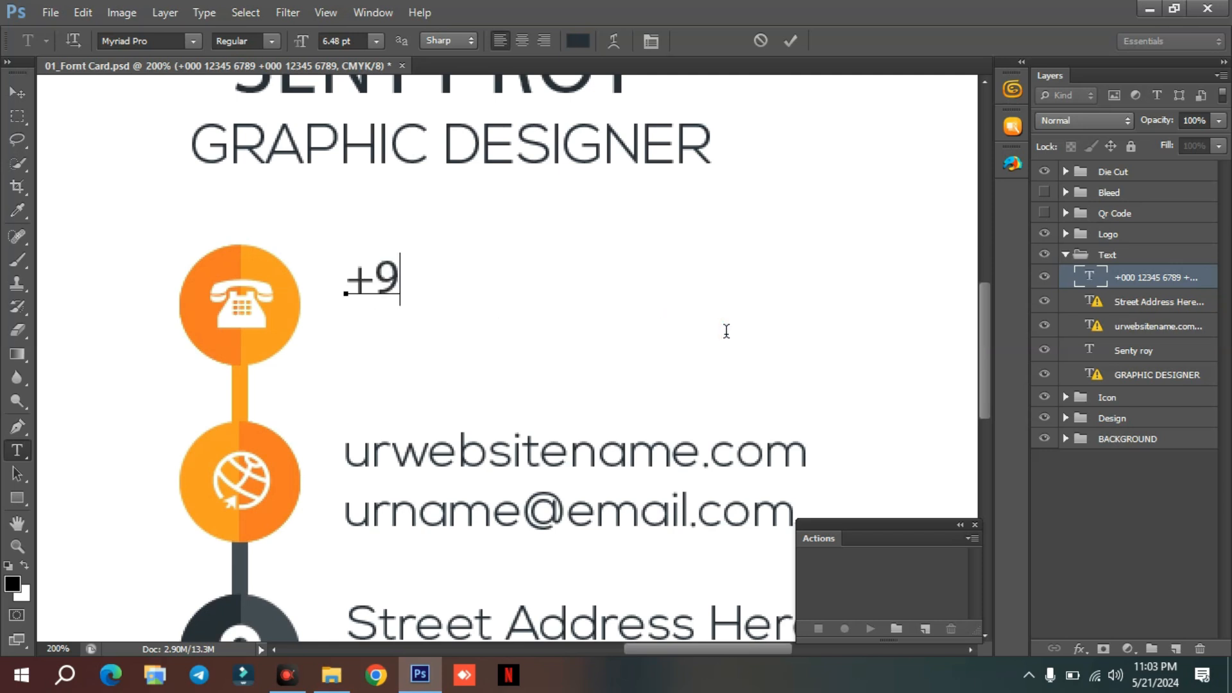
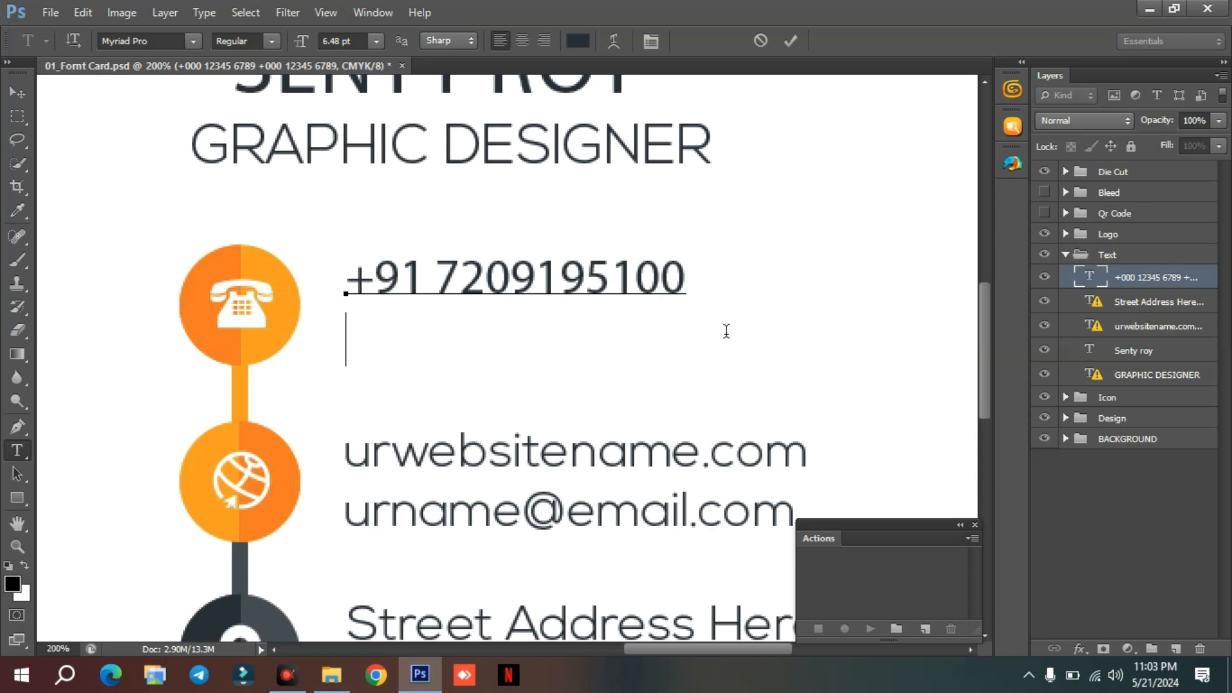
pyautogui.write('+91')
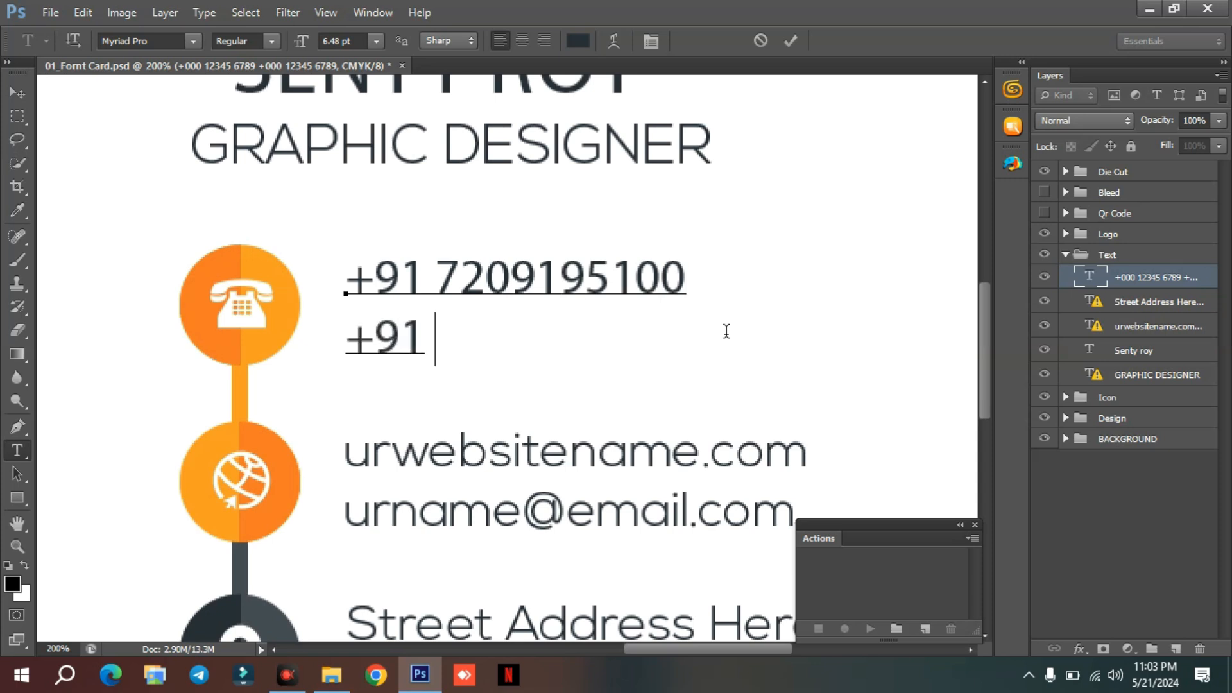
pyautogui.write(' 0000000000')
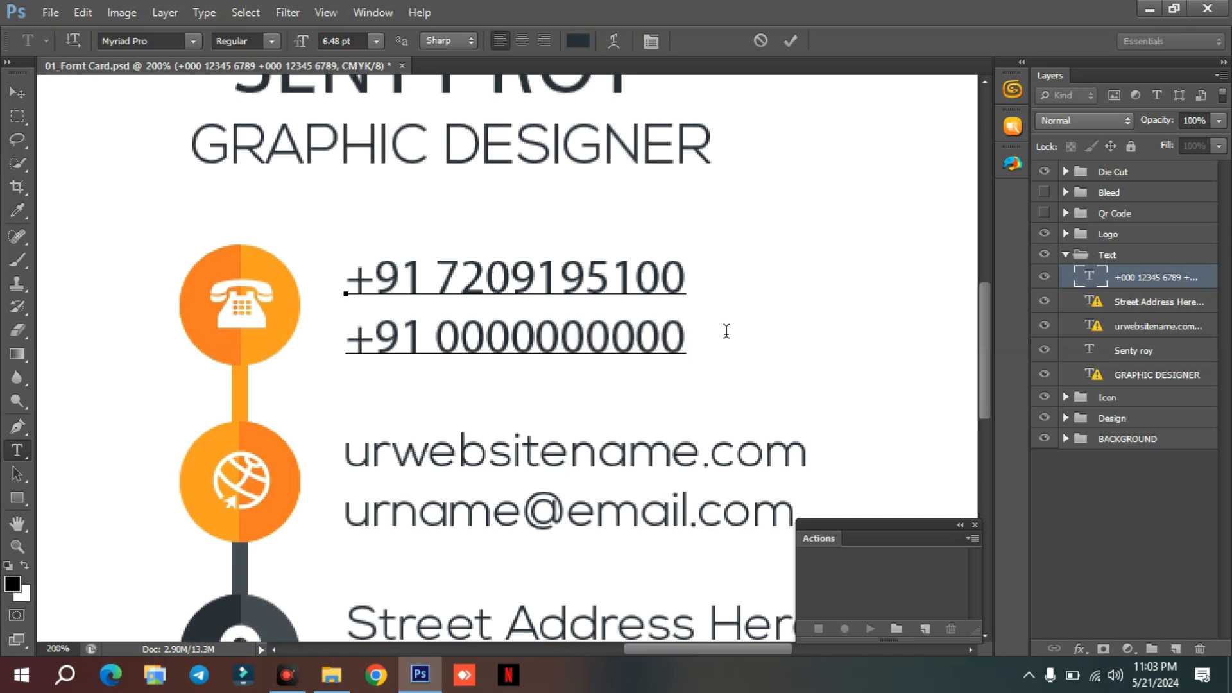
# Add a second phone number on the line below the first and commit the text.
pyautogui.click(17, 93)
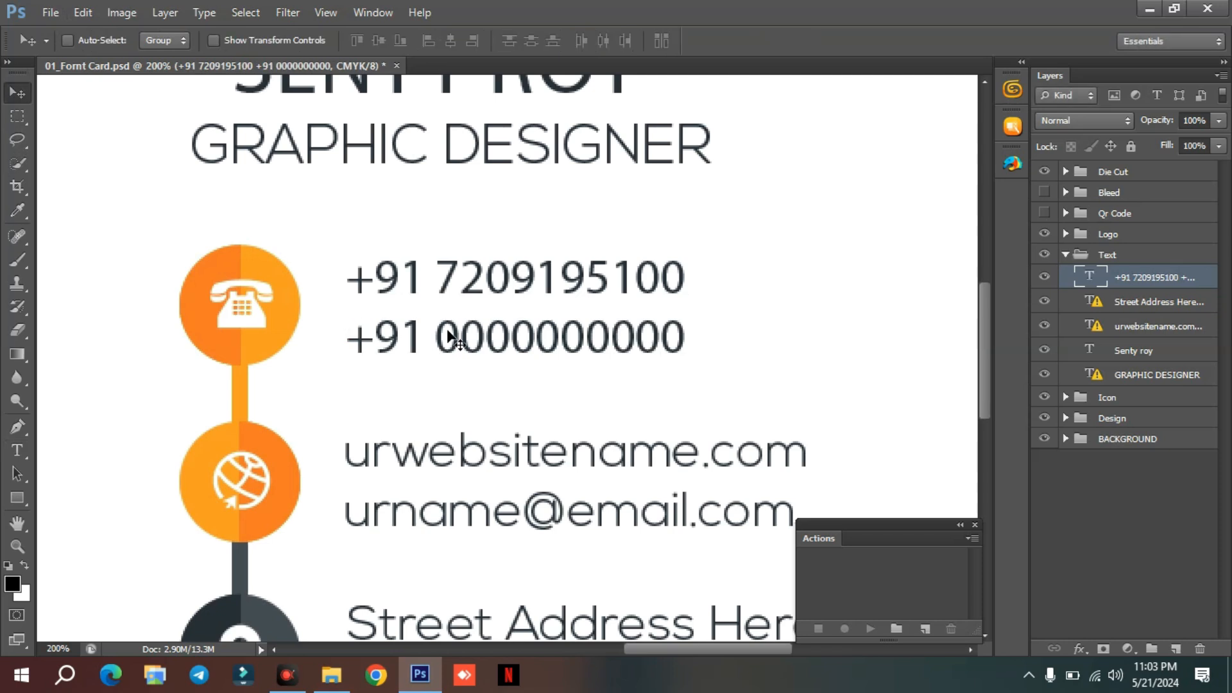
# Delete the second phone number line beside the telephone icon and commit the text.
pyautogui.click(17, 450)
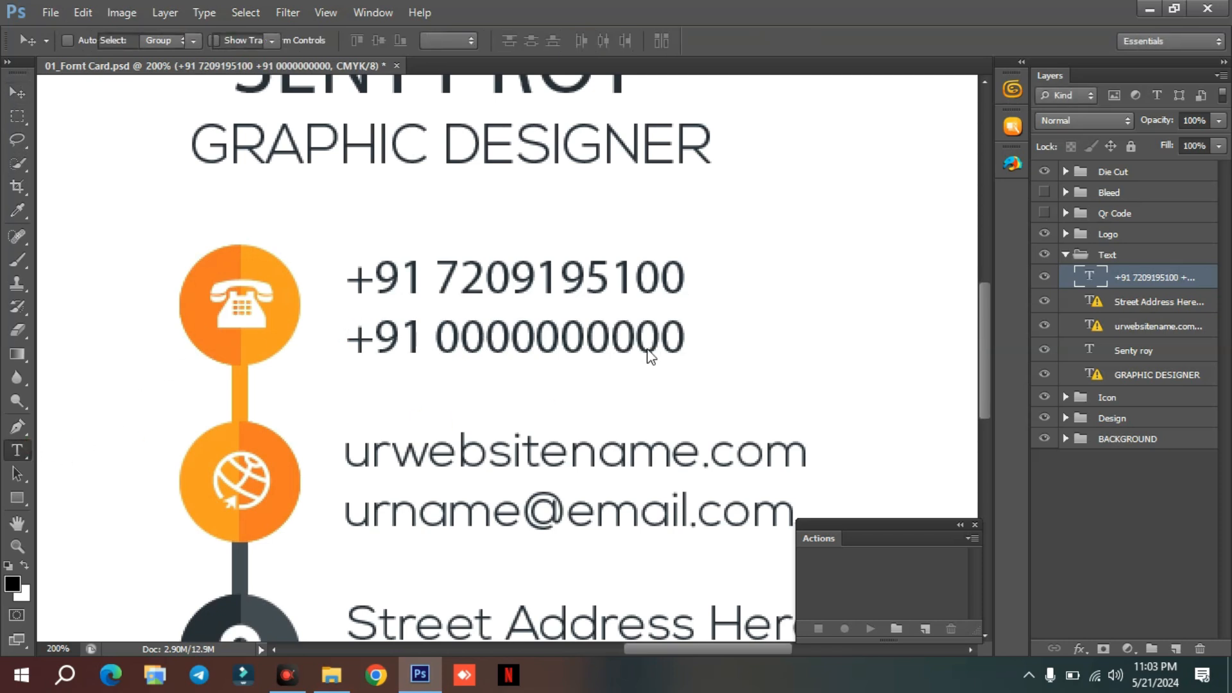
pyautogui.click(681, 335)
pyautogui.moveTo(686, 335); pyautogui.dragTo(338, 335)
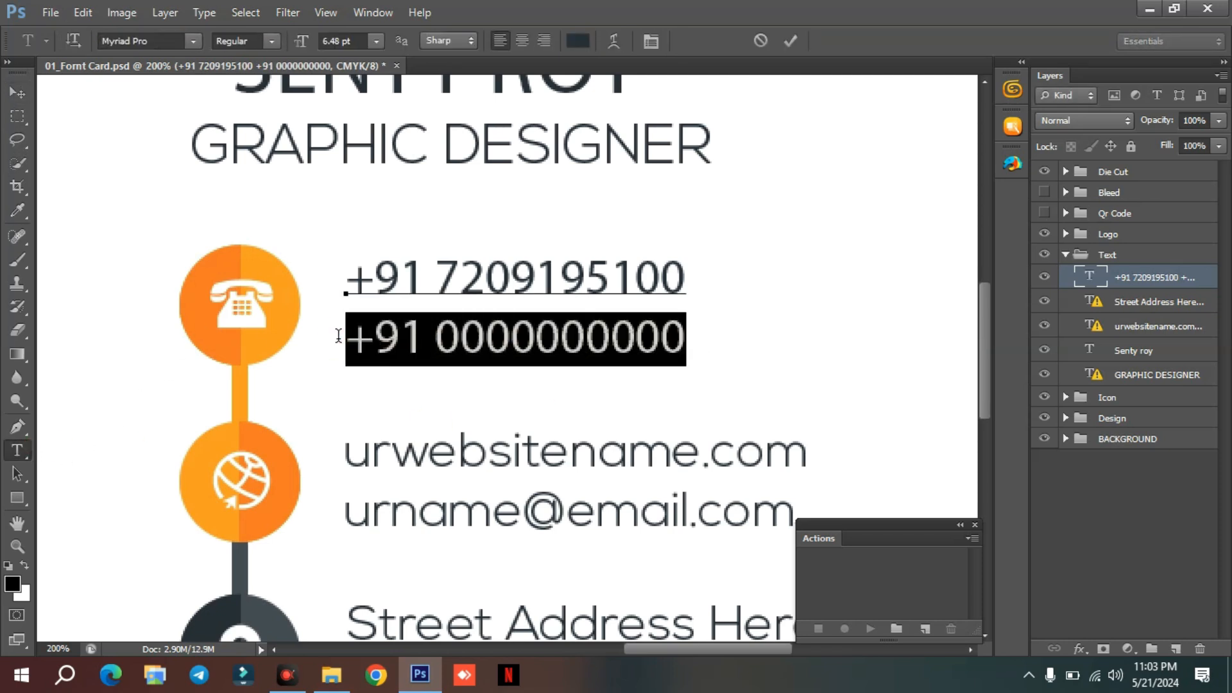
pyautogui.press('BackSpace')
pyautogui.click(17, 92)
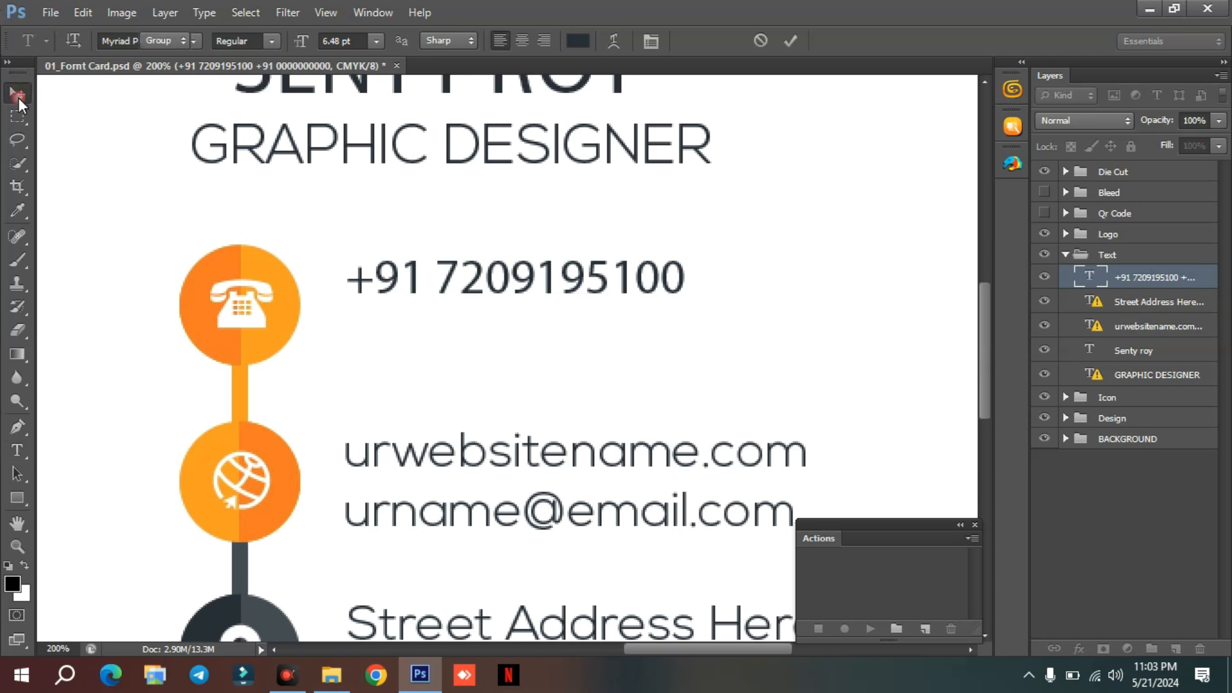
# Move the remaining phone number down until it is vertically centred beside the telephone icon.
pyautogui.hotkey('ctrl', 't')
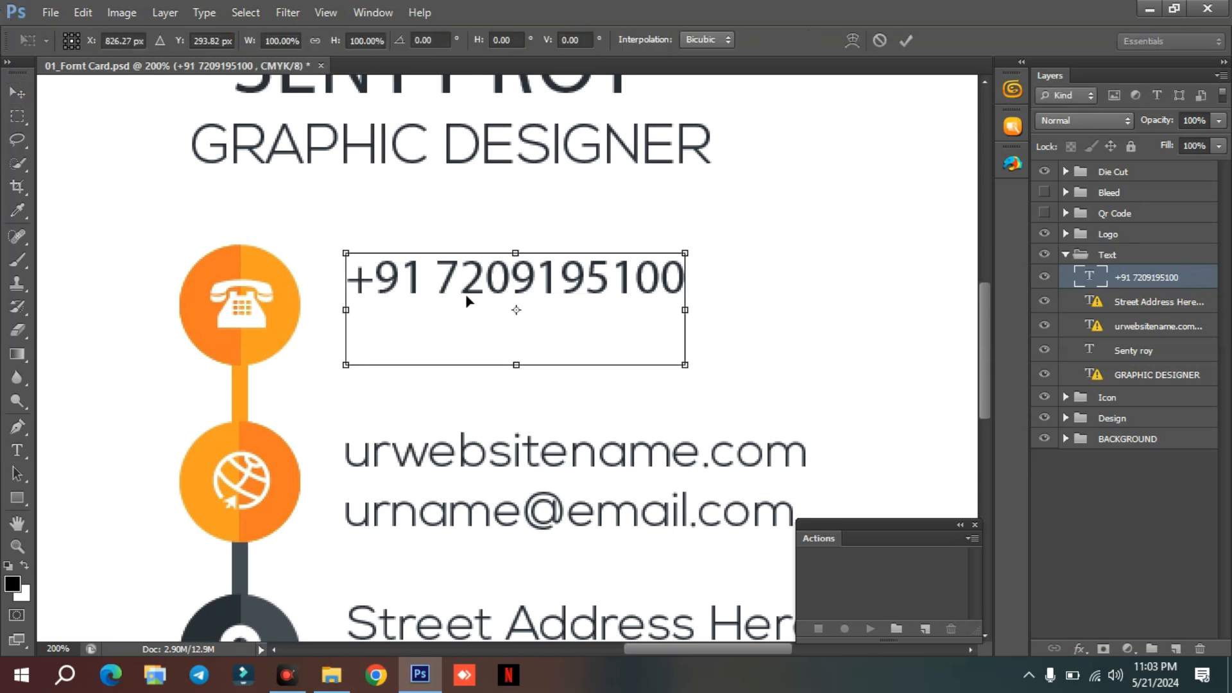
pyautogui.moveTo(449, 287); pyautogui.dragTo(451, 309)
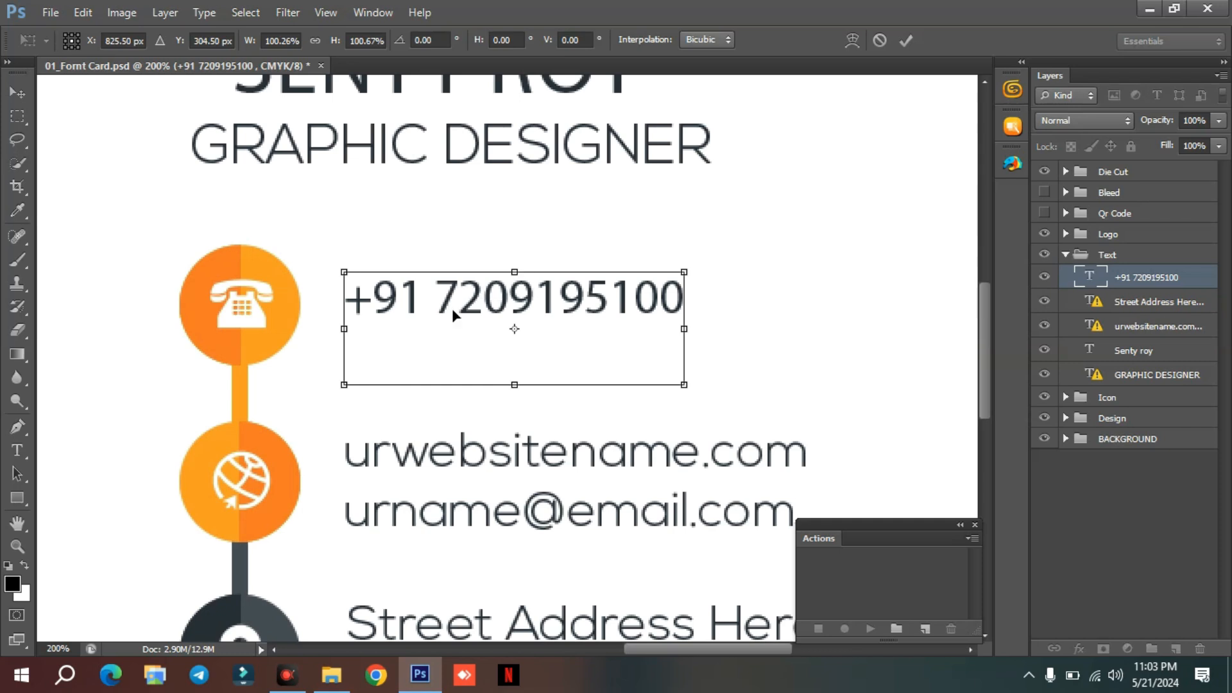
pyautogui.press('Return')
pyautogui.press('Down')
pyautogui.press('Down')
pyautogui.press('Down')
pyautogui.press('Down')
pyautogui.press('Down')
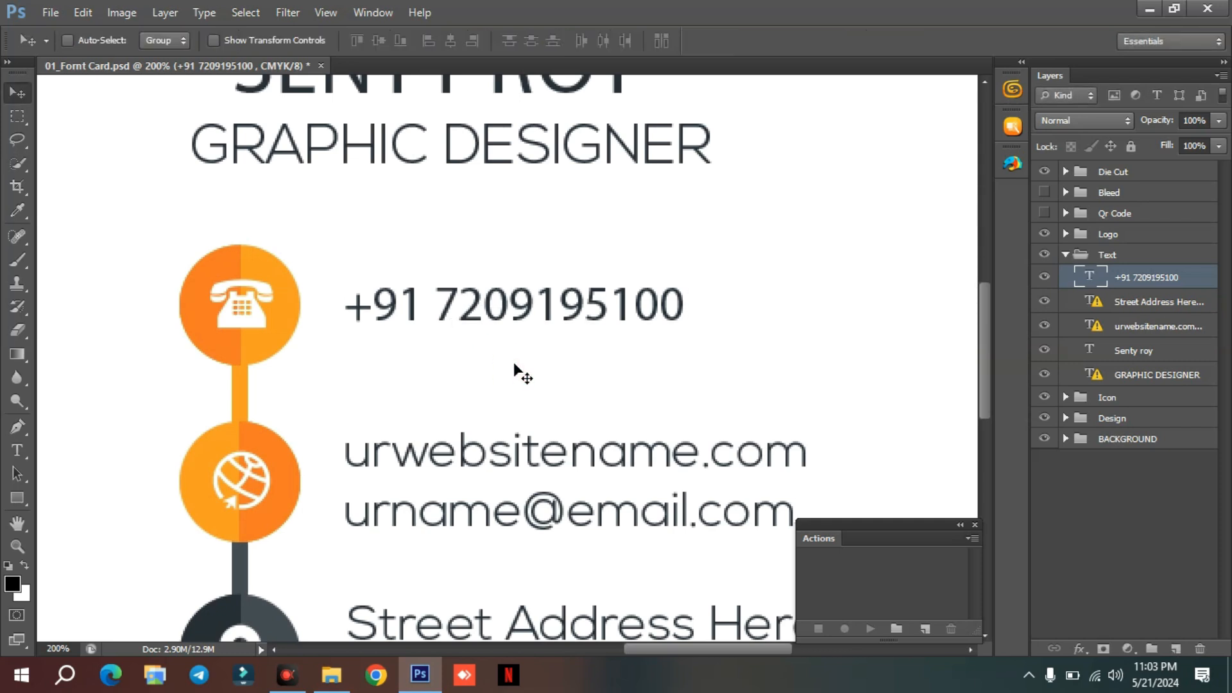
pyautogui.hotkey('ctrl', 't')
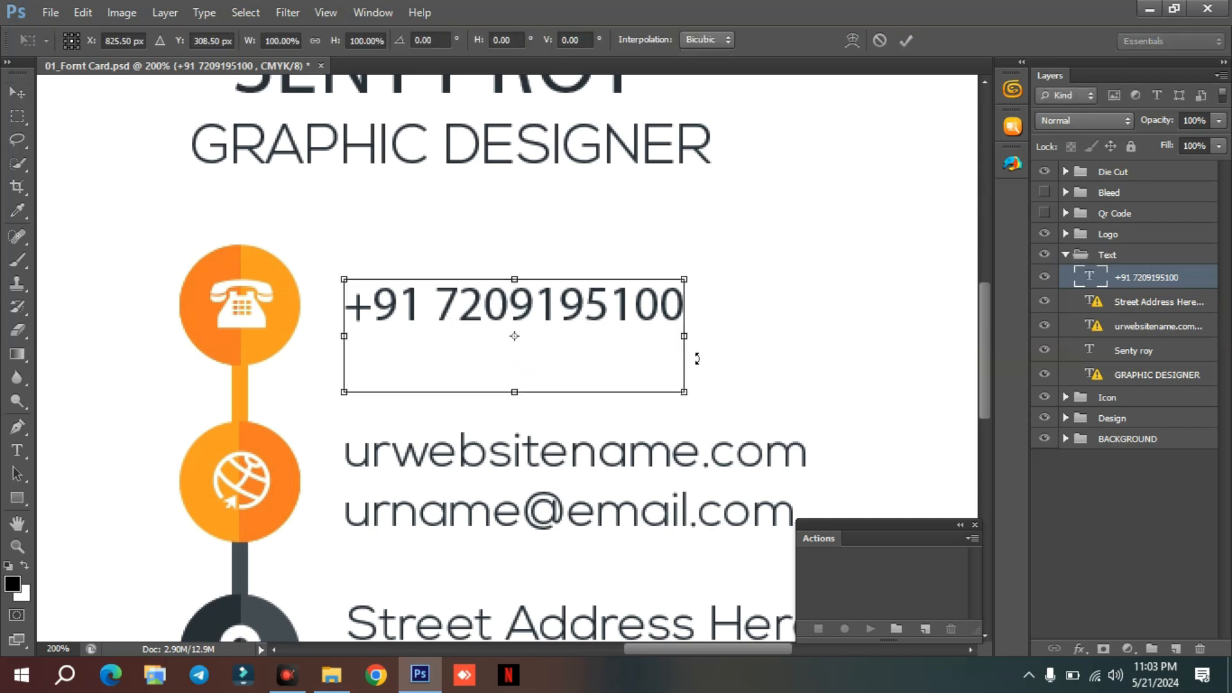
pyautogui.press('Return')
# Replace the placeholder website and e-mail beside the globe icon with the owner's website and e-mail address on two lines, accepting the font substitution.
pyautogui.scroll(-3, 737, 340)
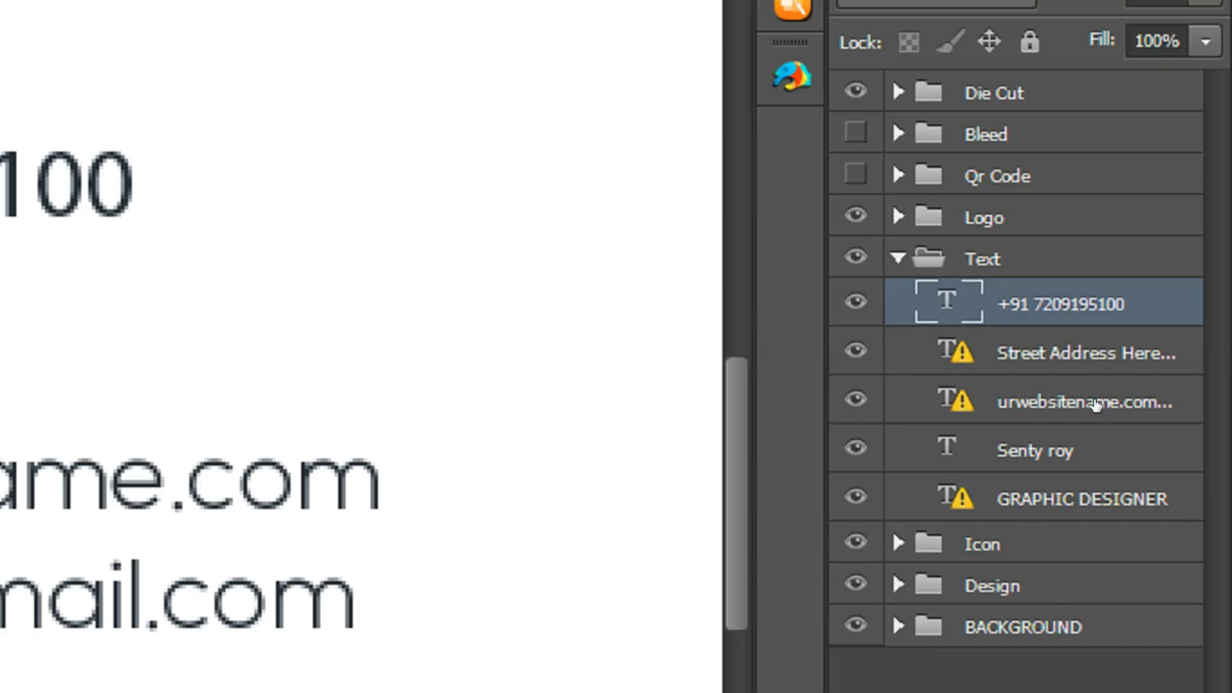
pyautogui.click(1150, 326)
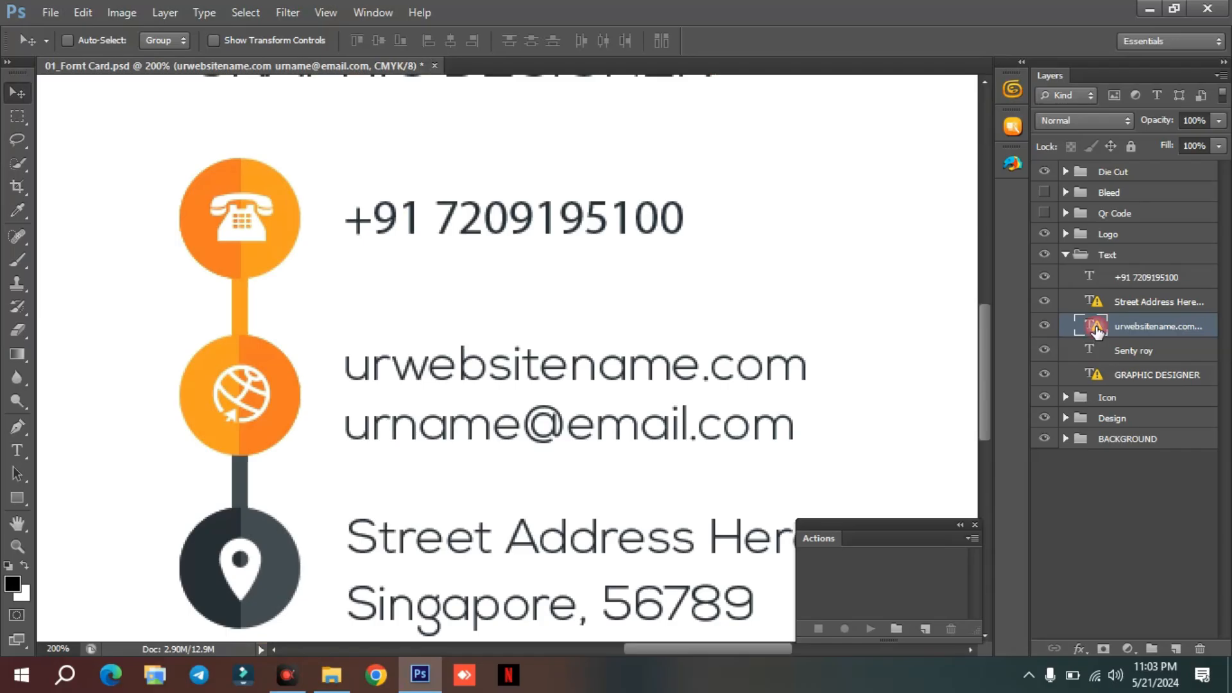
pyautogui.doubleClick(1095, 329)
pyautogui.click(517, 309)
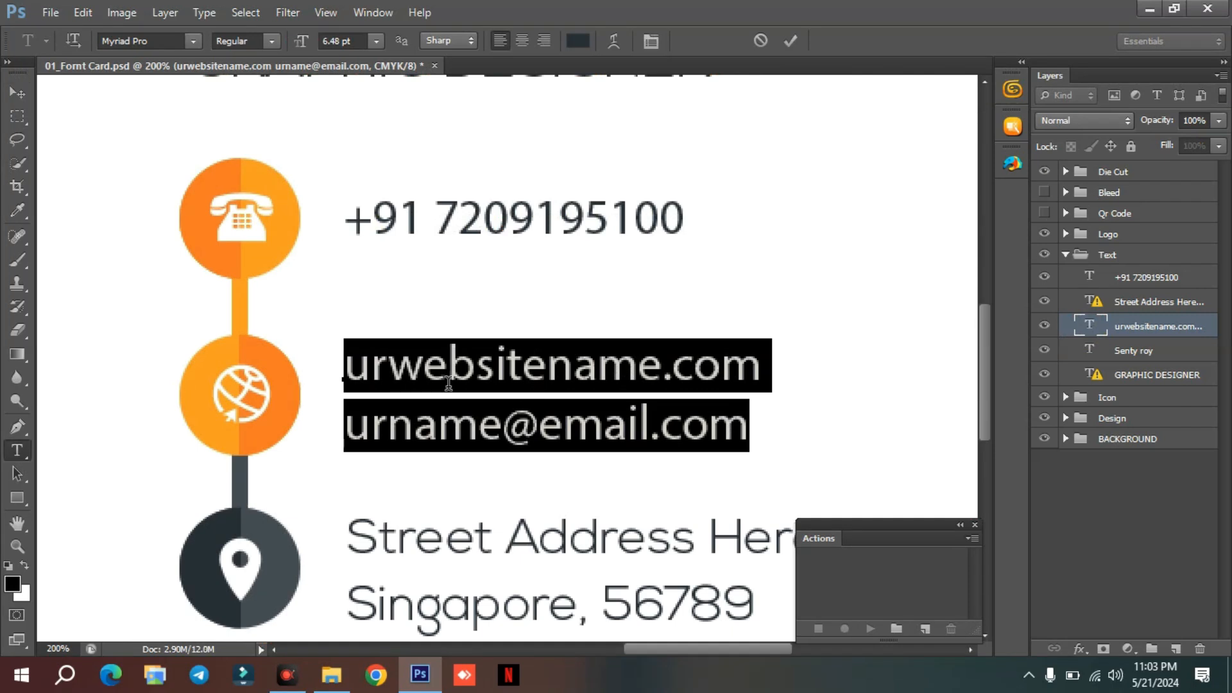
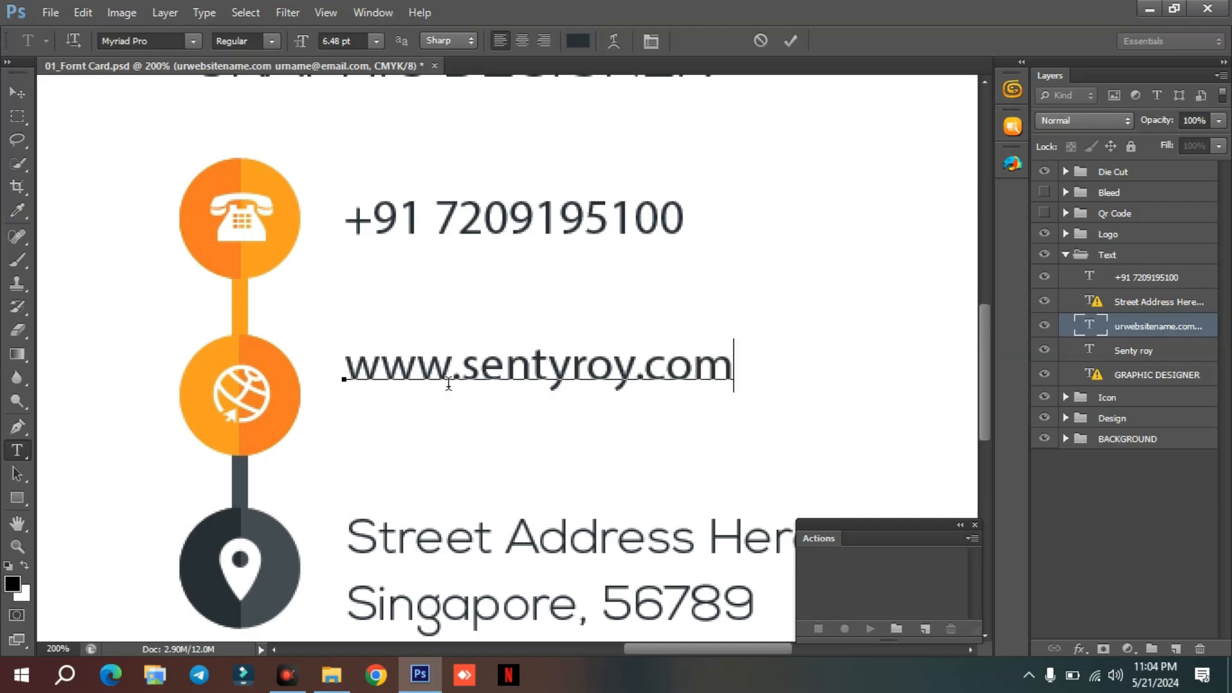
pyautogui.press('Return')
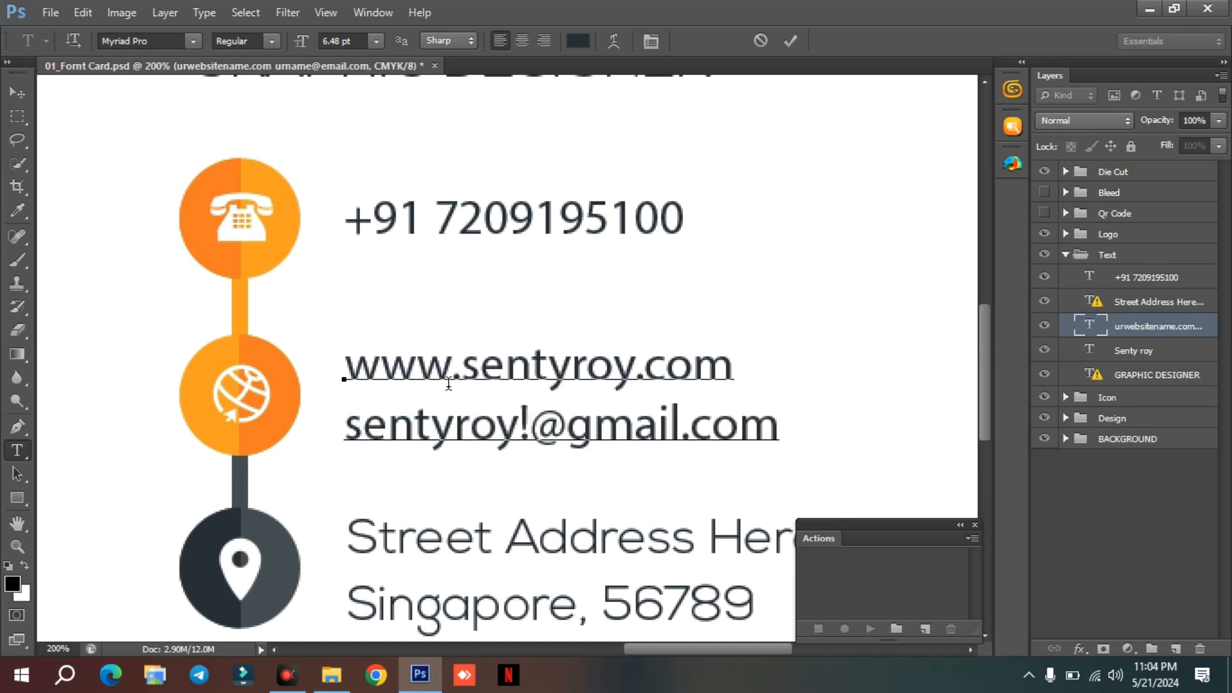
pyautogui.click(18, 93)
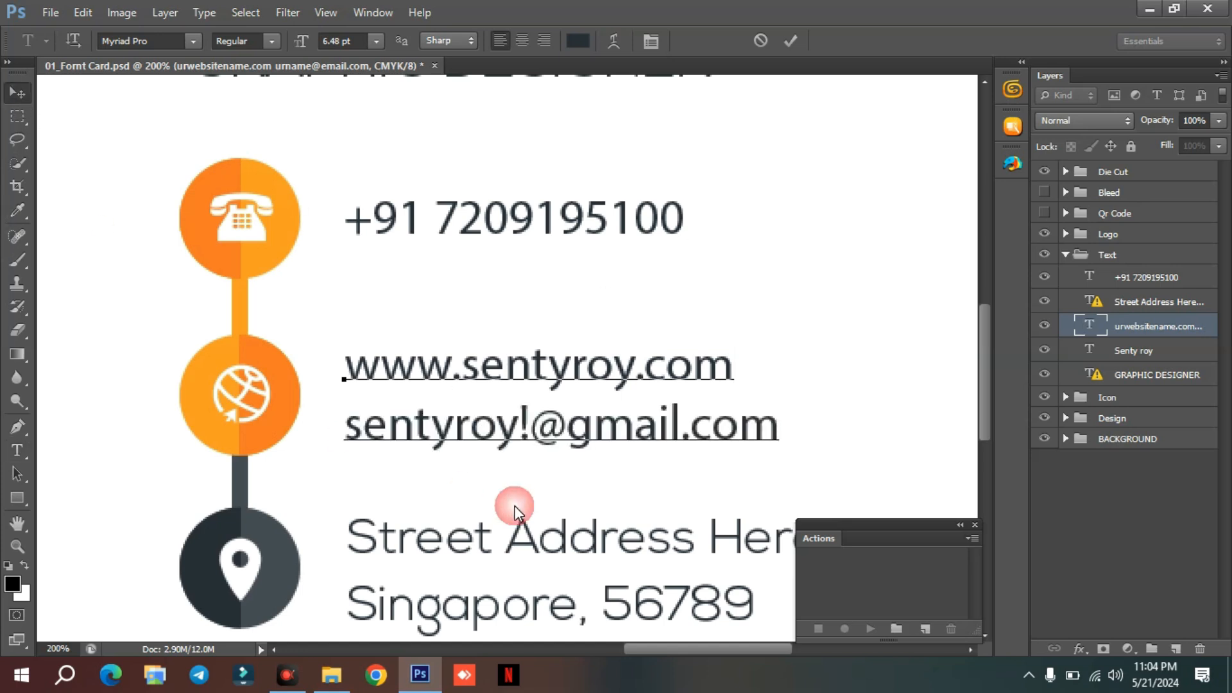
# Open the two-line street address beside the location pin for editing, accept the font substitution, and commit the text.
pyautogui.scroll(-3, 550, 495)
pyautogui.moveTo(680, 649); pyautogui.dragTo(702, 647)
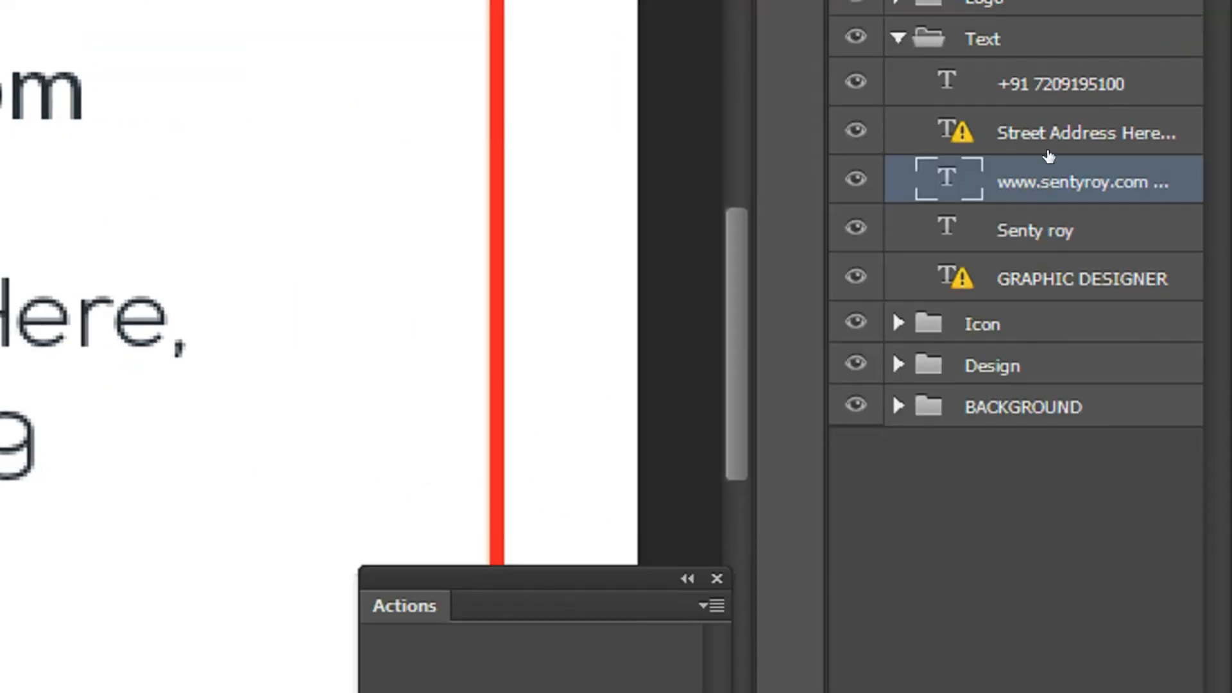
pyautogui.click(955, 133)
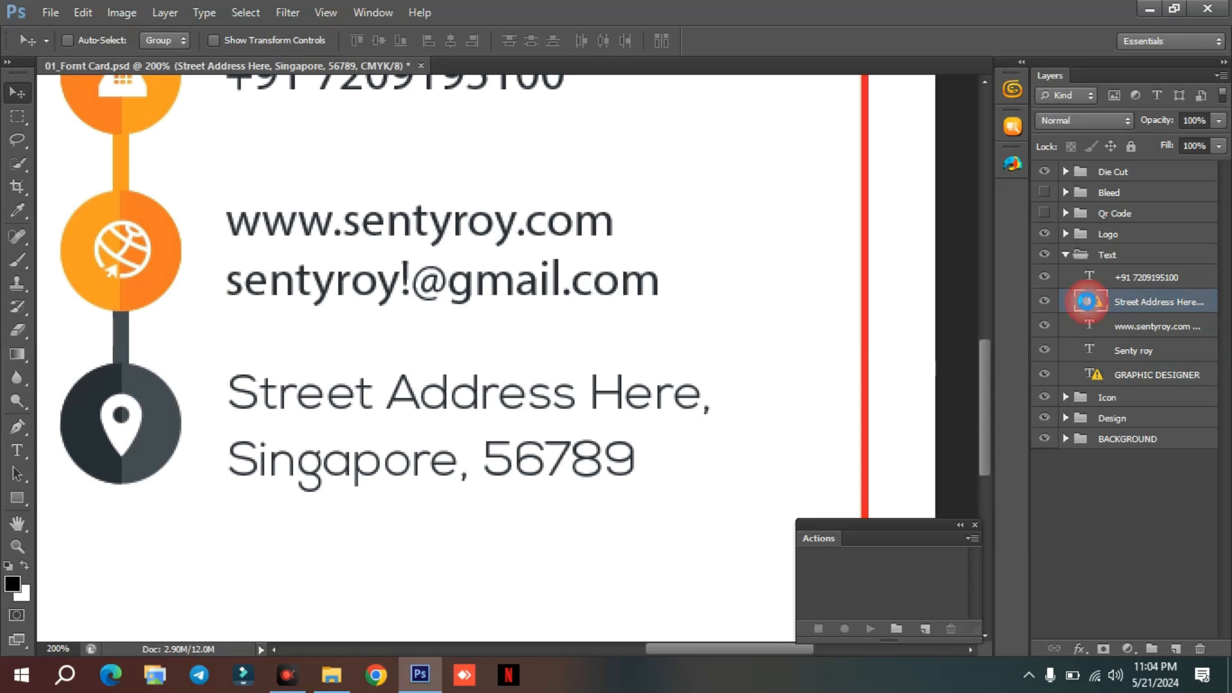
pyautogui.doubleClick(1086, 301)
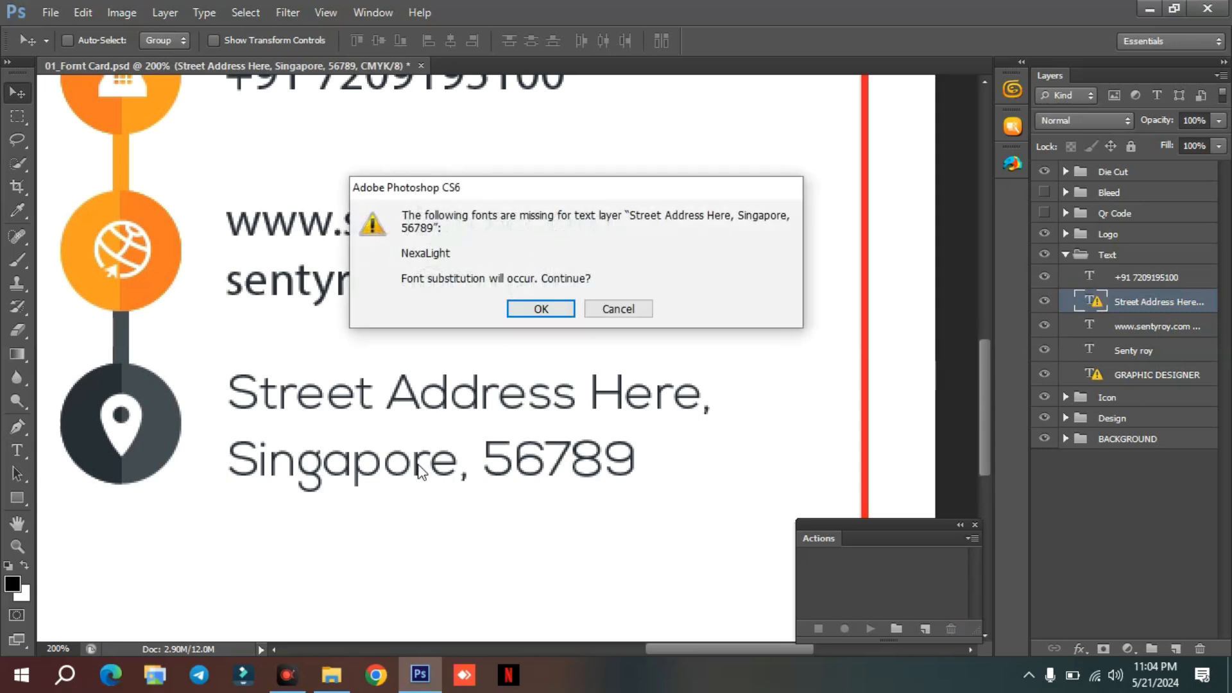
pyautogui.click(541, 309)
pyautogui.click(244, 398)
pyautogui.moveTo(229, 397); pyautogui.dragTo(599, 483)
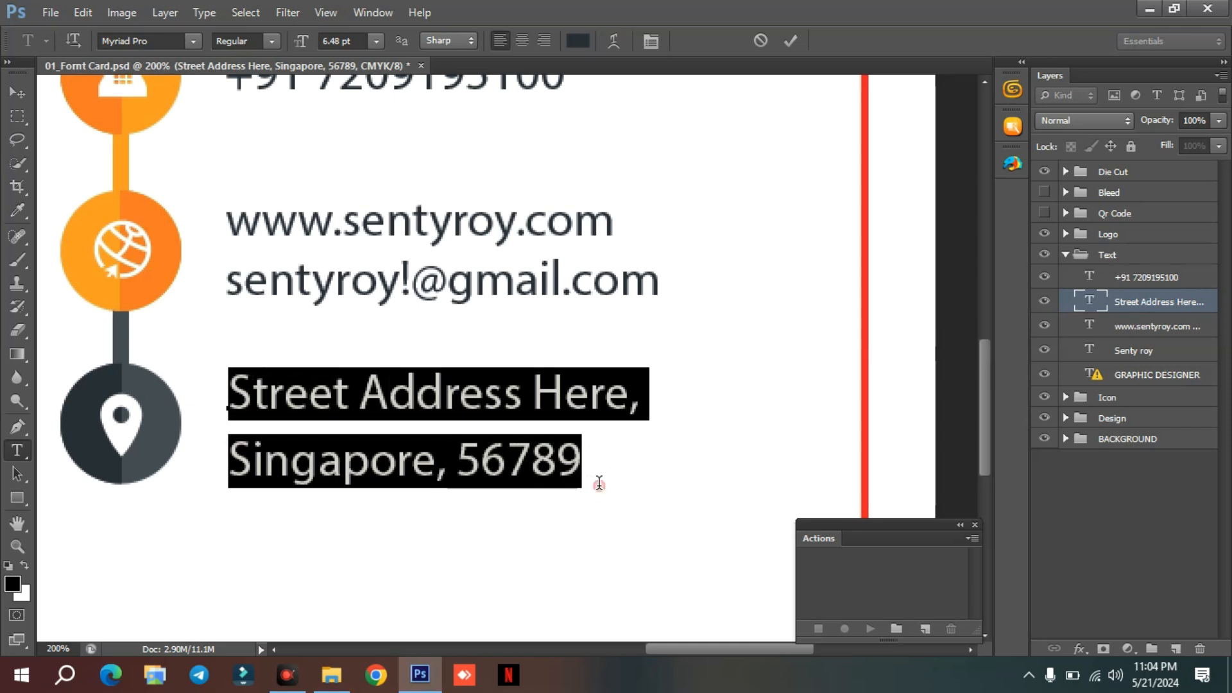
pyautogui.click(17, 93)
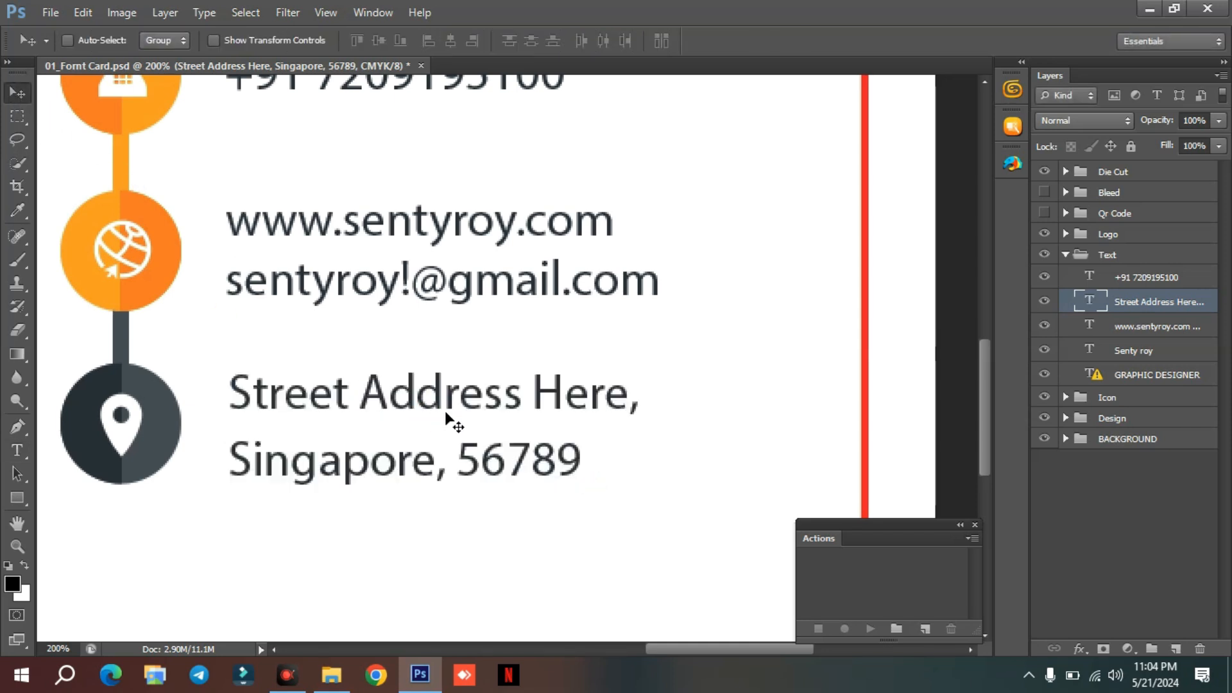